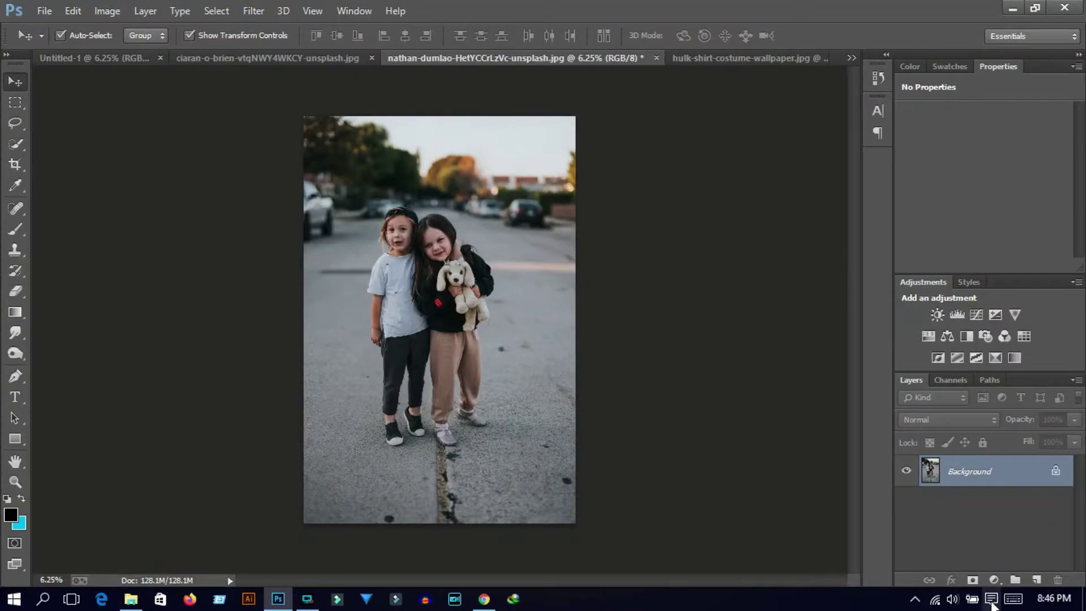
Step: Bring Photoshop to the front, showing the children's street photo document
left_click(991, 599)
Step: With the Quick Selection tool at 12.5% zoom, start selecting the boy and the girl
left_click(704, 444)
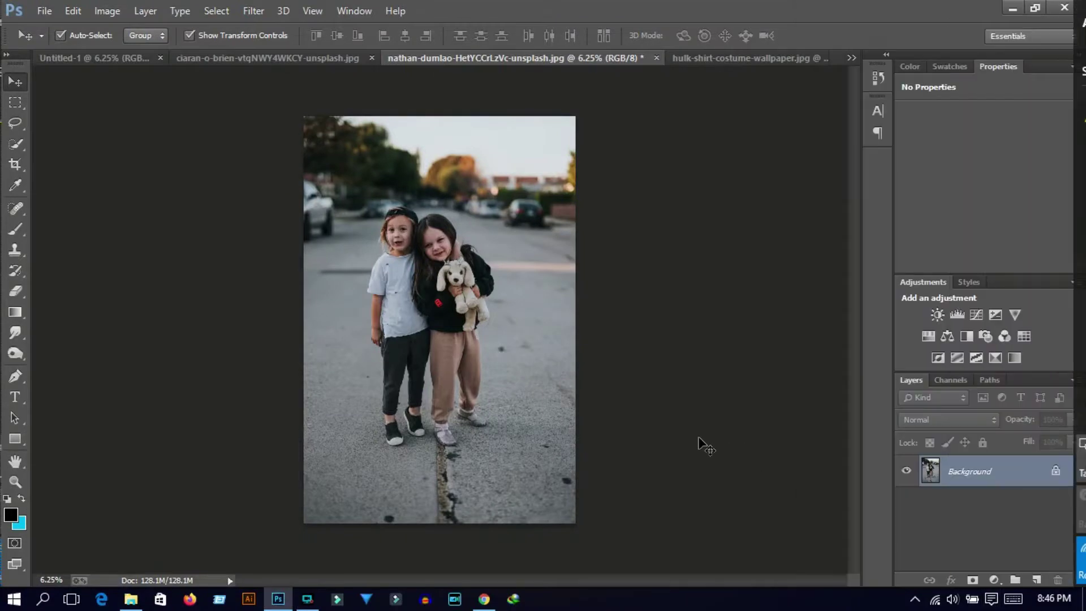
left_click(15, 124)
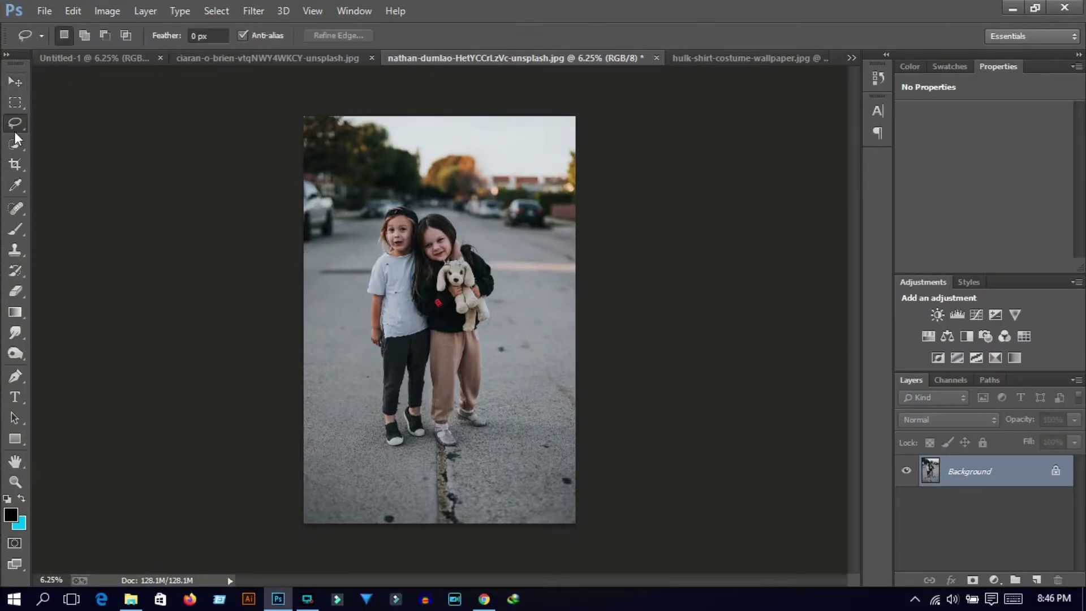
left_click(15, 144)
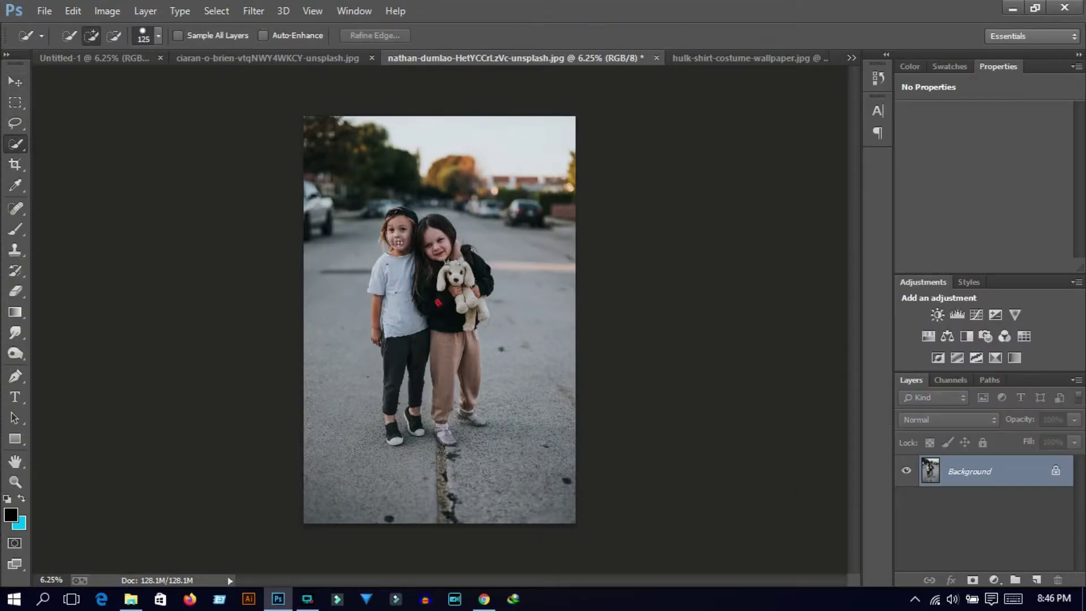
key("ctrl+plus")
mouse_move(369, 239)
left_mouse_down()
mouse_move(363, 356)
mouse_move(317, 266)
mouse_move(310, 321)
left_mouse_up()
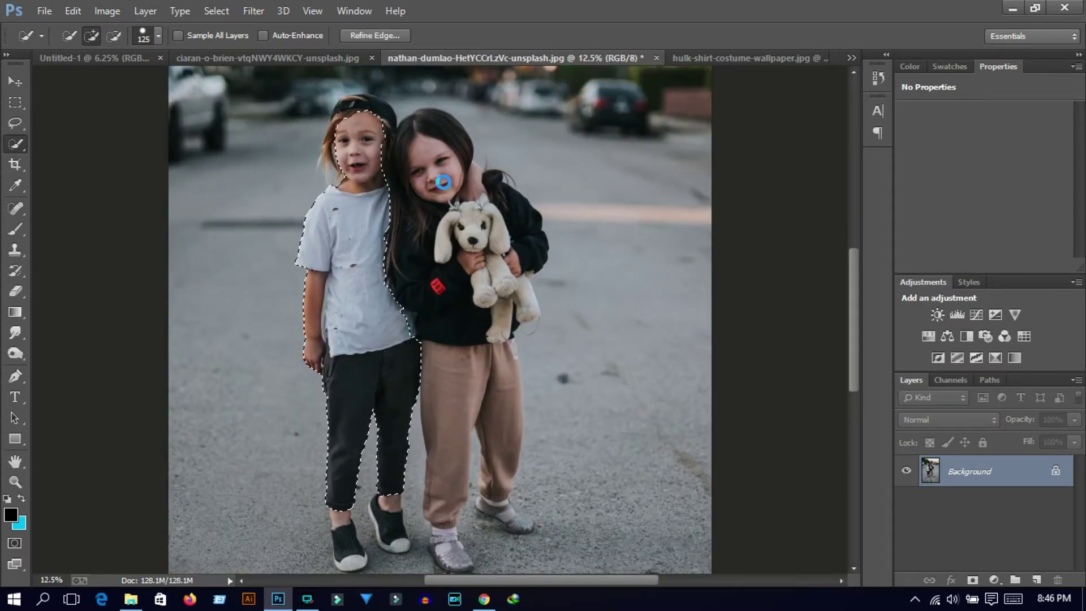
mouse_move(446, 175)
left_mouse_down()
mouse_move(475, 299)
mouse_move(486, 260)
left_mouse_up()
Step: Add the girl's hair, the toy, the boy's shoes and ankle, and the girl's pant leg to the selection
mouse_move(485, 193)
left_mouse_down()
mouse_move(509, 193)
mouse_move(515, 243)
mouse_move(497, 355)
left_mouse_up()
mouse_move(525, 292)
left_mouse_down()
mouse_move(535, 311)
mouse_move(517, 317)
left_mouse_up()
scroll(492, 398, "down", 2)
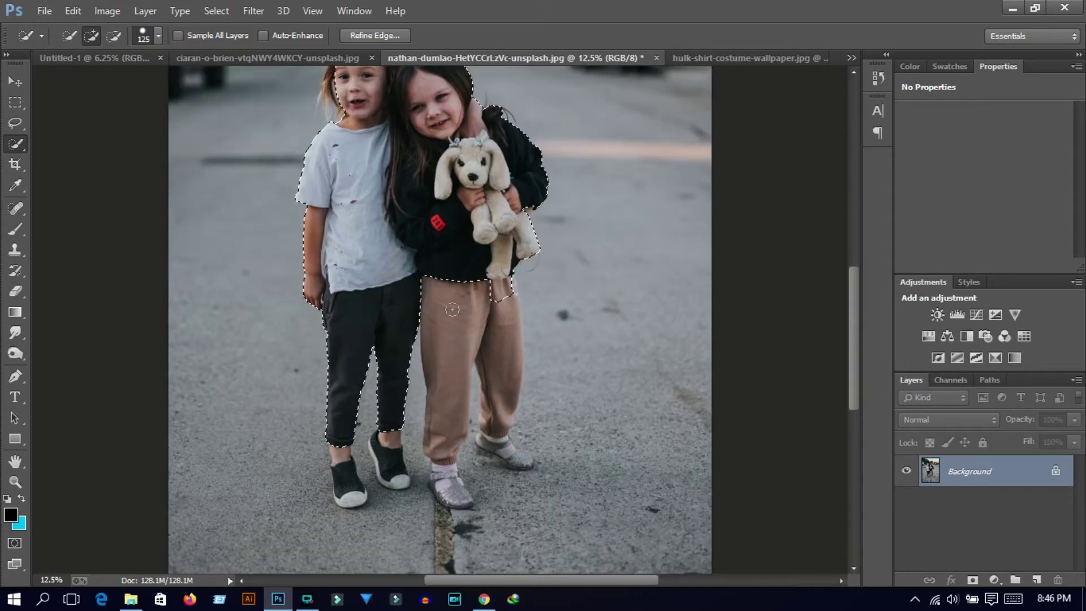
left_click_drag(491, 399, 449, 498)
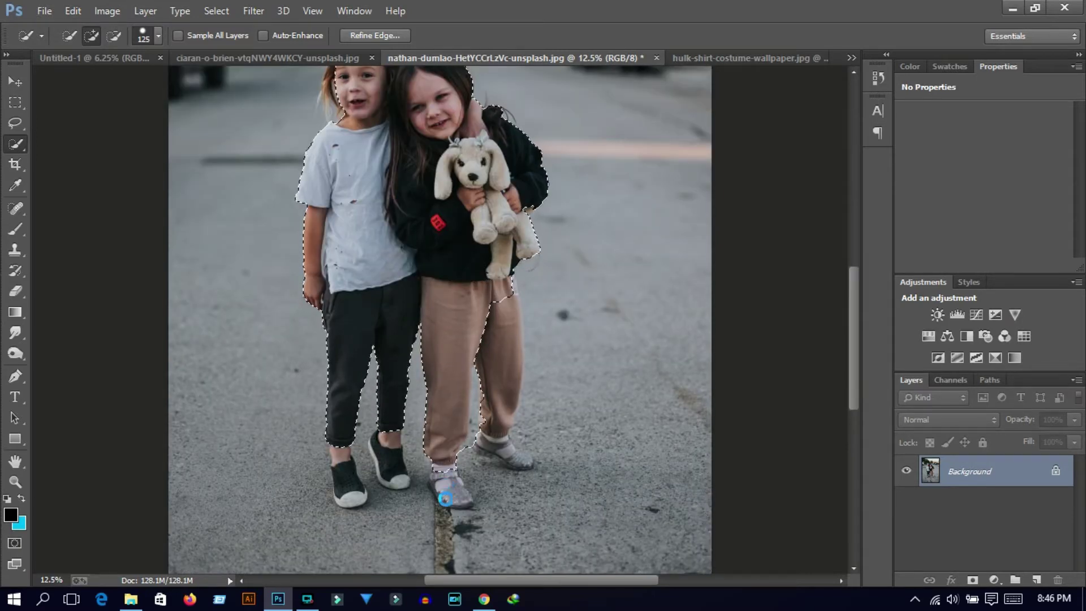
left_click_drag(377, 461, 378, 442)
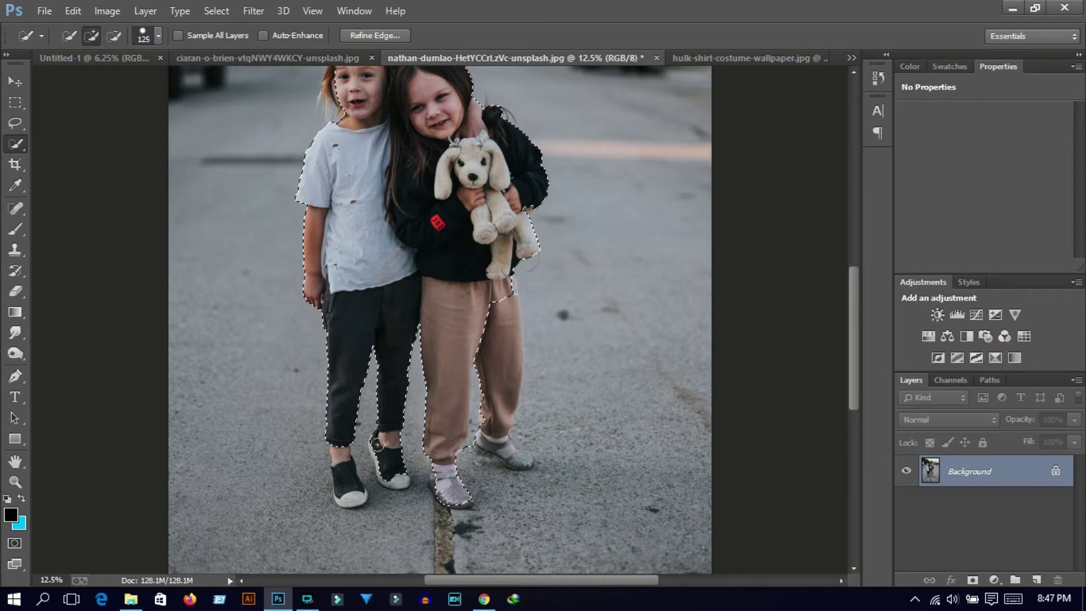
left_click_drag(388, 479, 381, 460)
left_click(335, 452)
left_click_drag(341, 452, 358, 495)
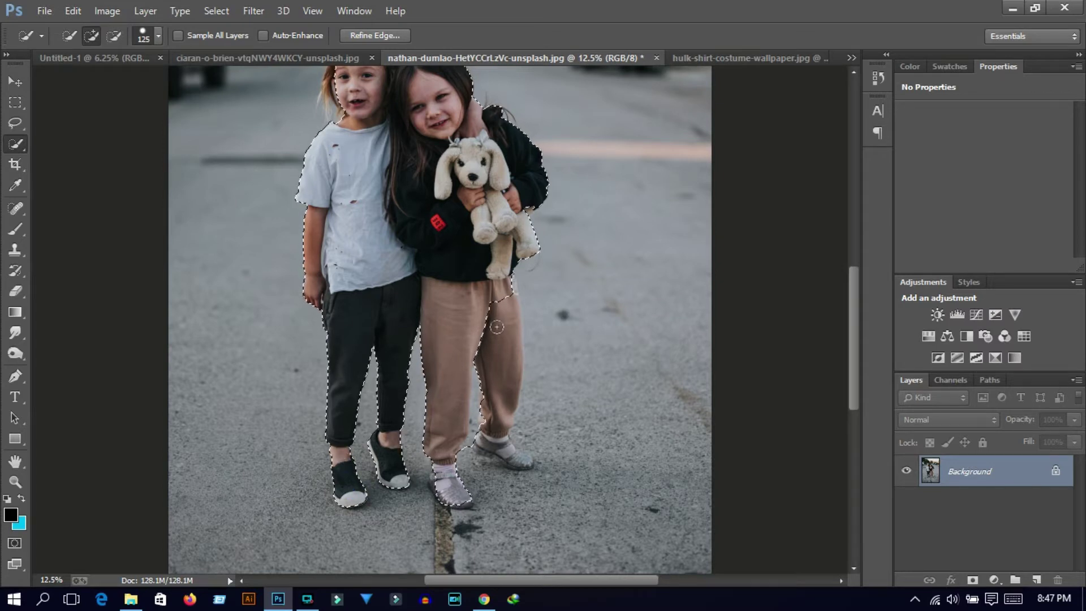
mouse_move(478, 356)
left_mouse_down()
mouse_move(488, 444)
mouse_move(521, 466)
left_mouse_up()
key("ctrl+plus")
key("ctrl+plus")
key("ctrl+plus")
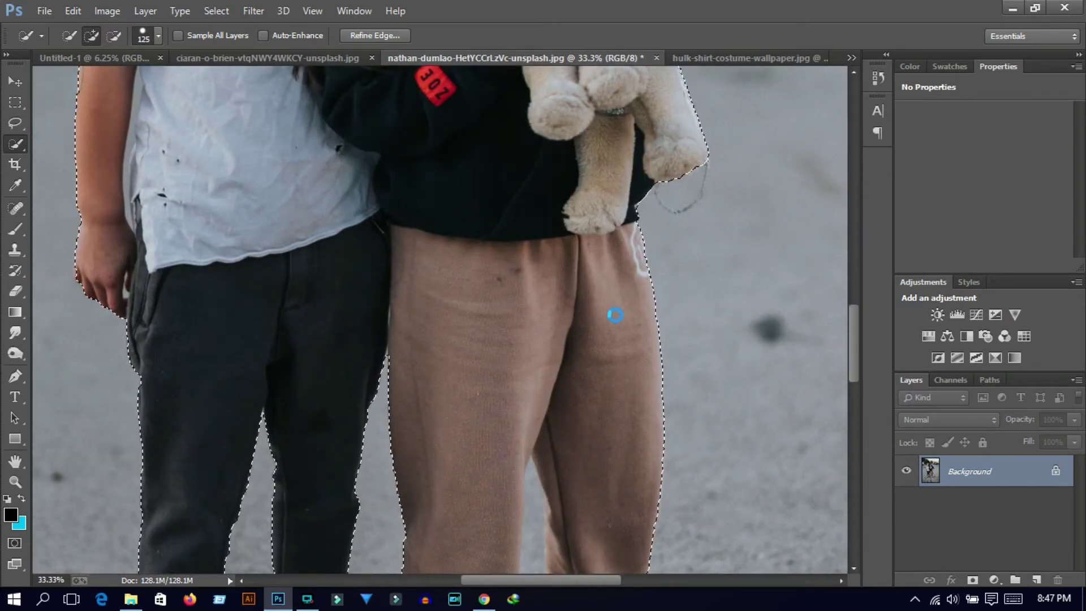
Step: Add the pink shoe strap and remove pavement between the trouser legs with a smaller brush
scroll(565, 421, "down", 5)
left_click_drag(564, 421, 515, 409)
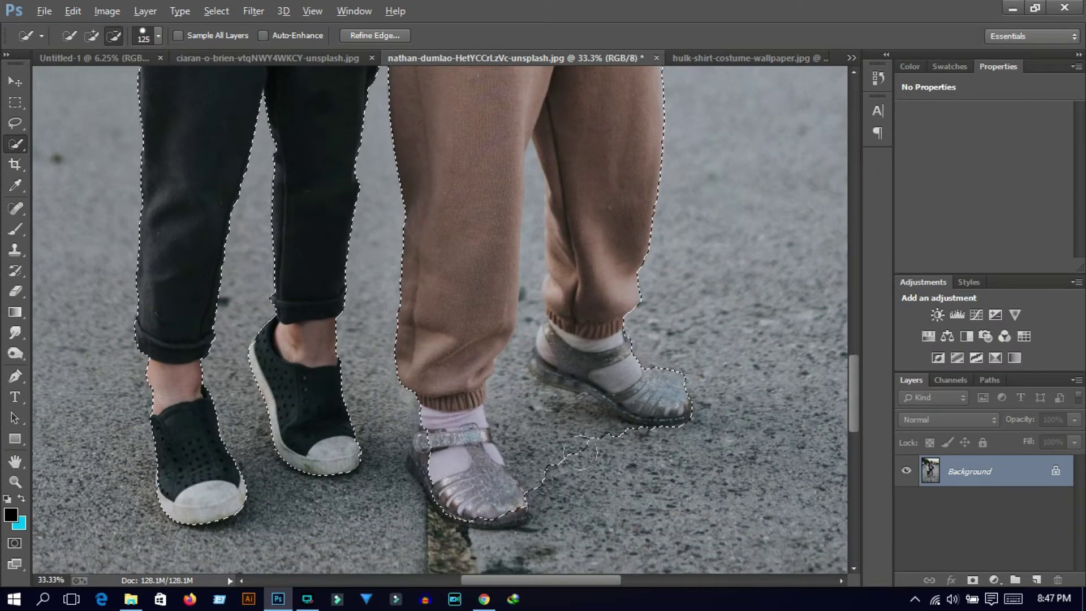
key("ctrl+z")
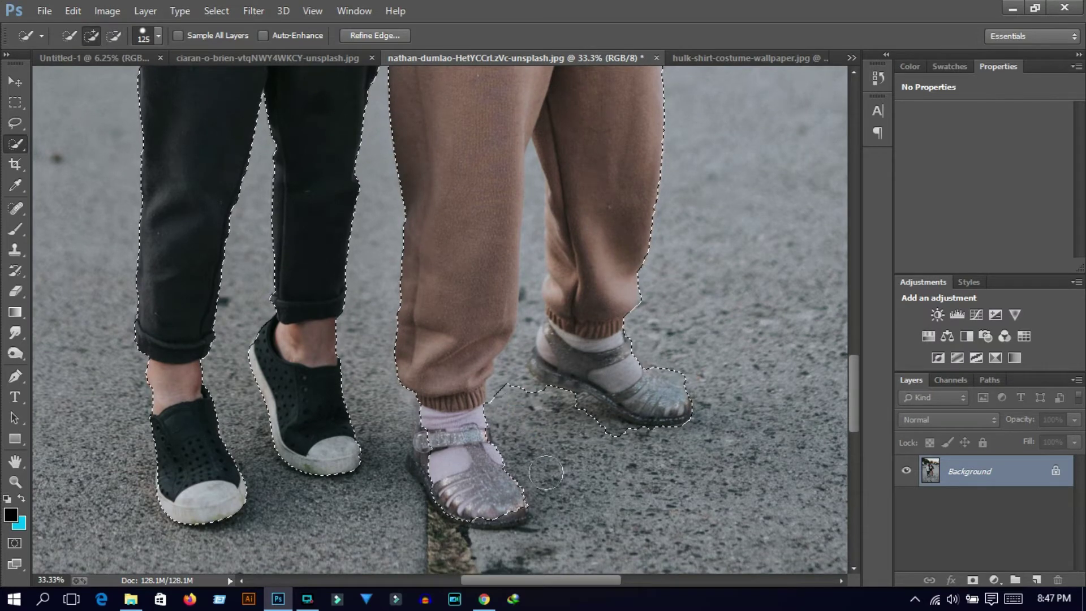
left_click(443, 471)
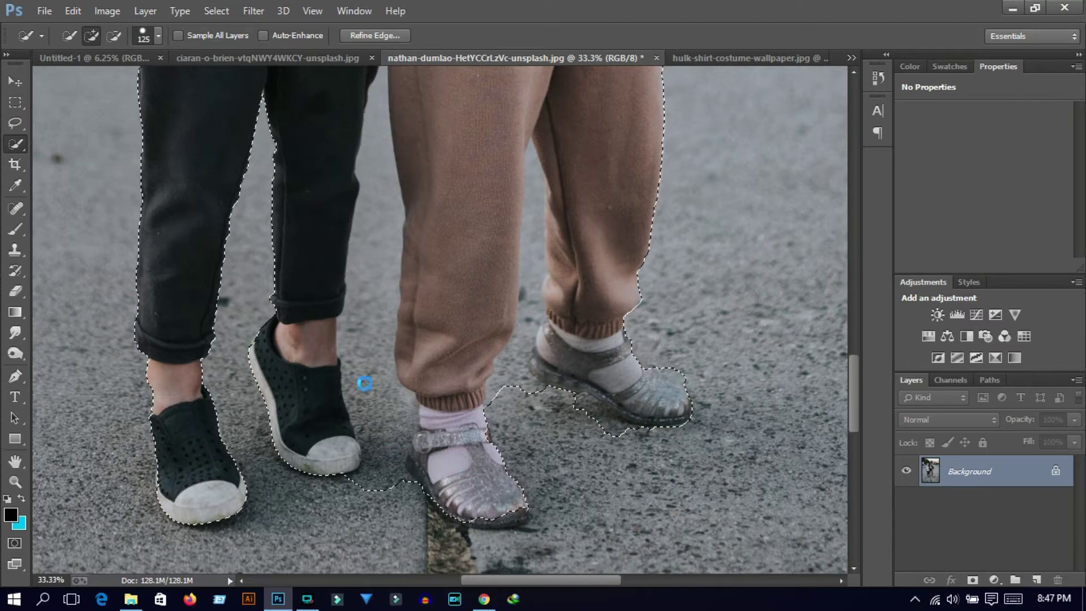
left_click_drag(375, 280, 373, 405)
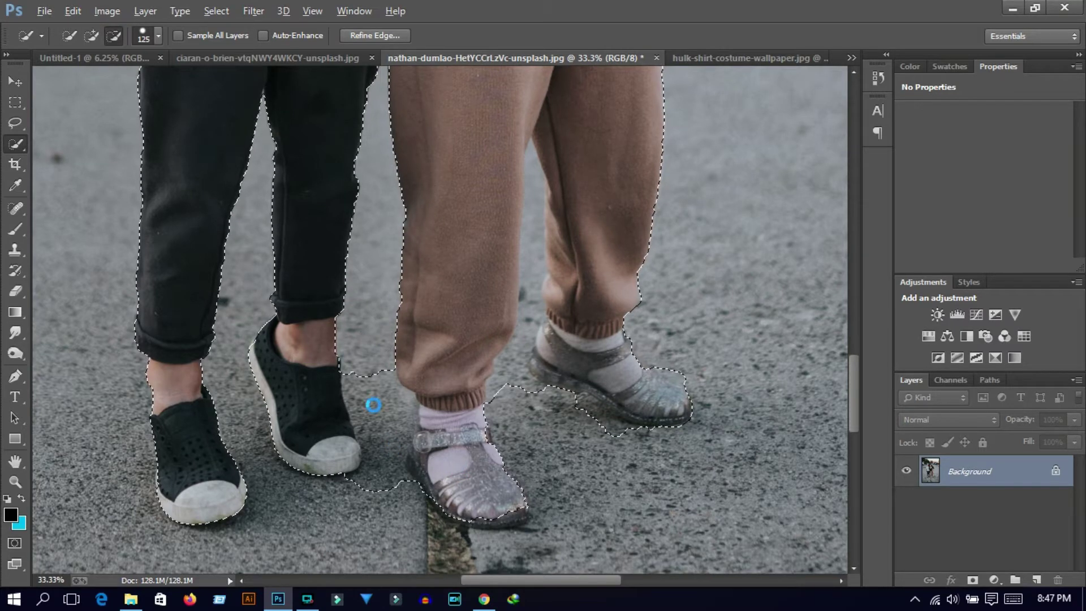
key("bracketleft")
key("bracketleft")
key("bracketleft")
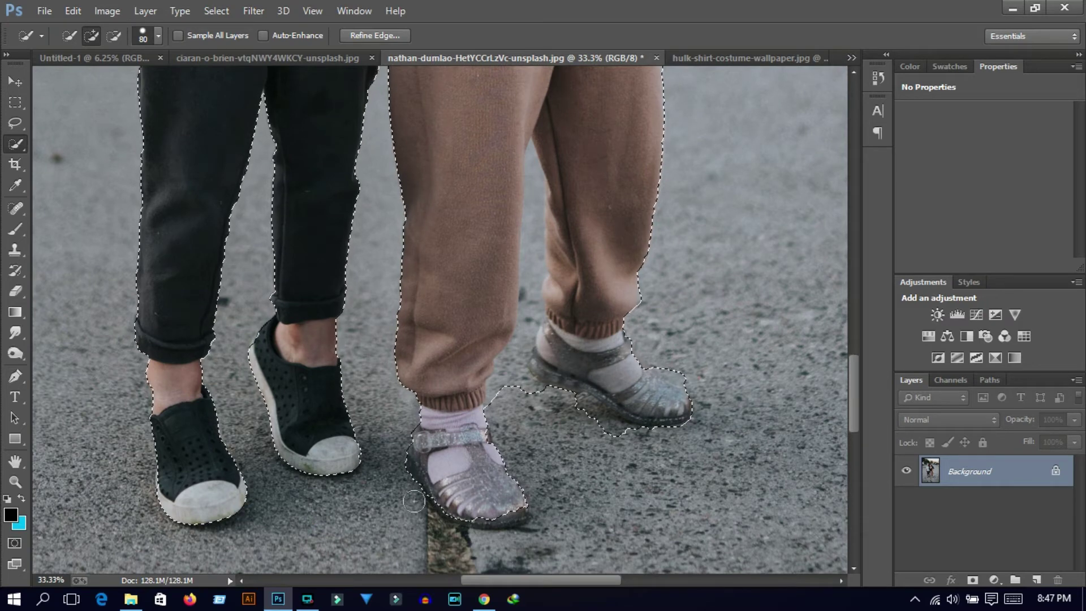
left_click_drag(520, 391, 577, 412)
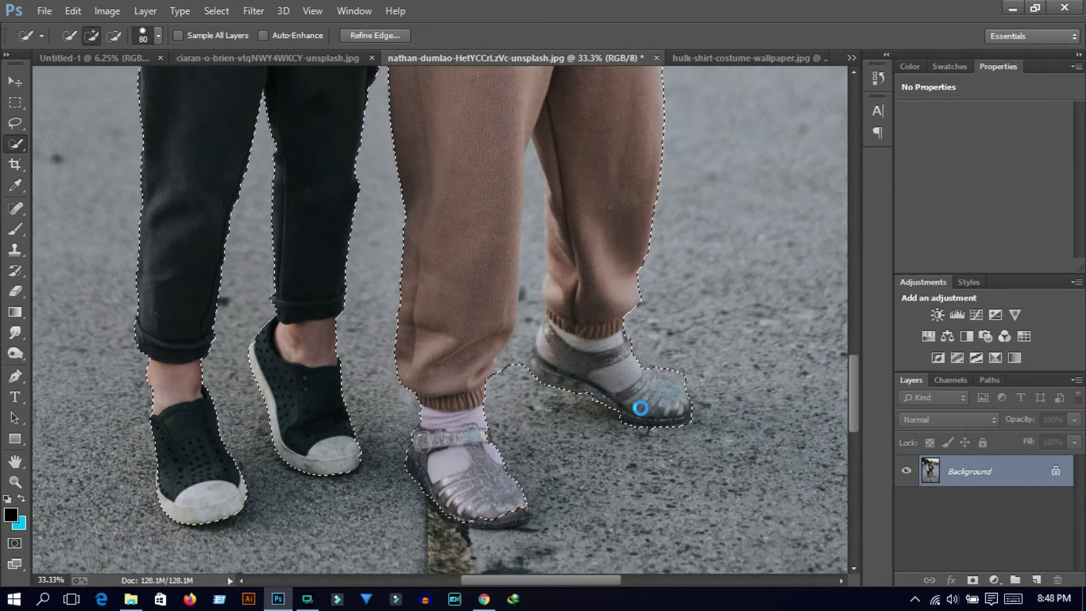
Step: Alt-subtract the gap between the pant legs and add back the shoe heel and calf
key("alt")
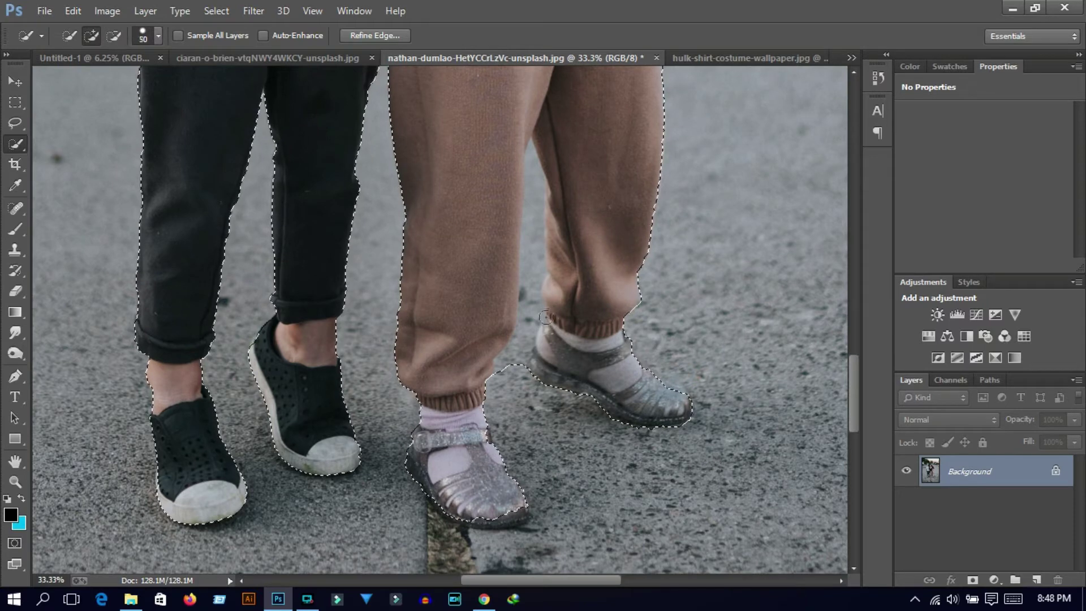
key("alt")
left_click_drag(536, 240, 548, 380)
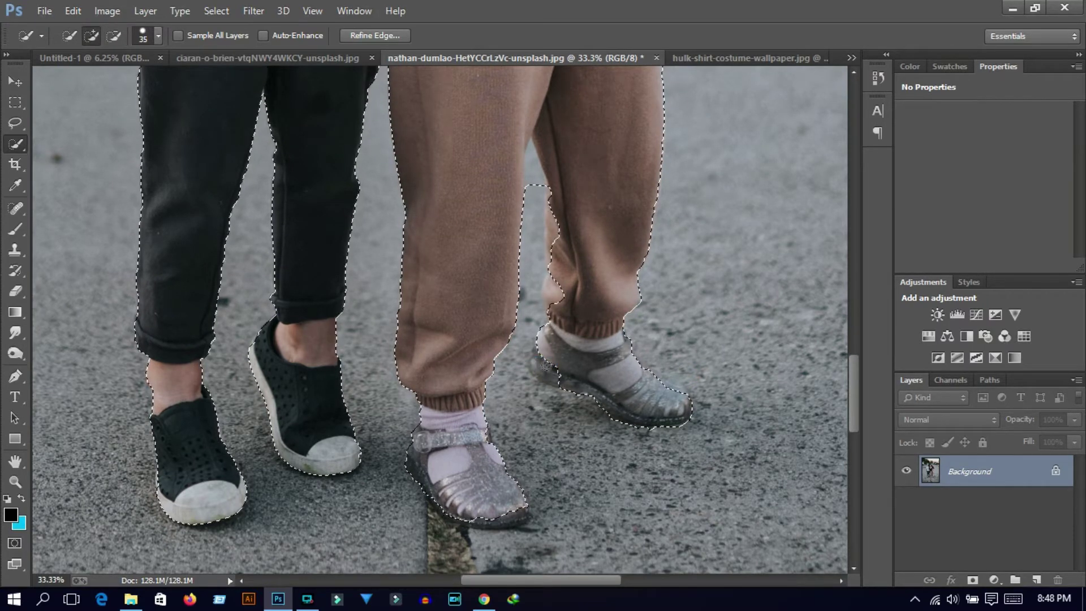
left_click(546, 374)
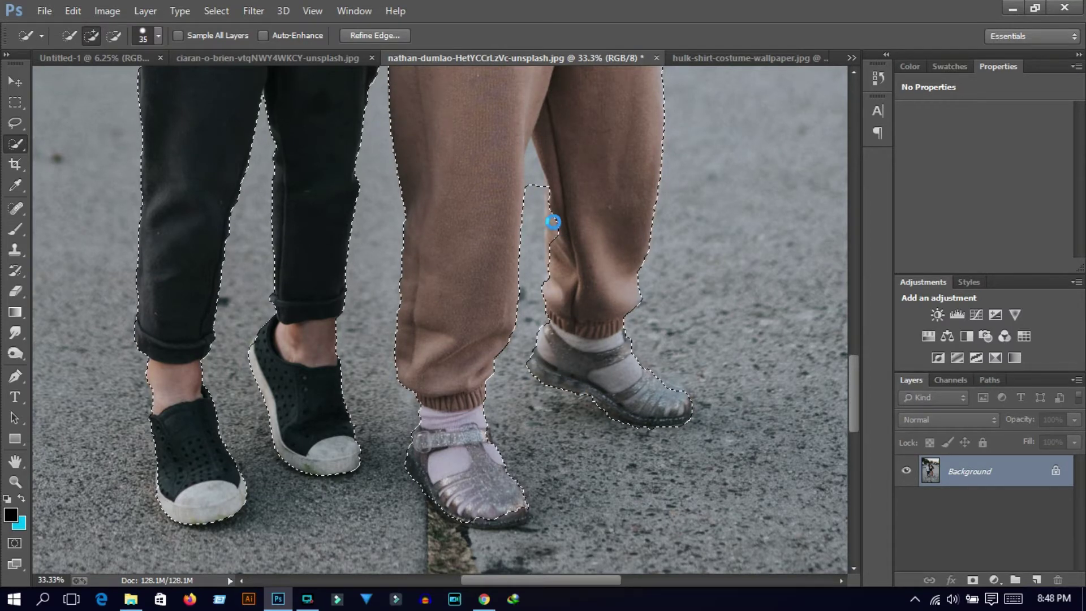
left_click(553, 222)
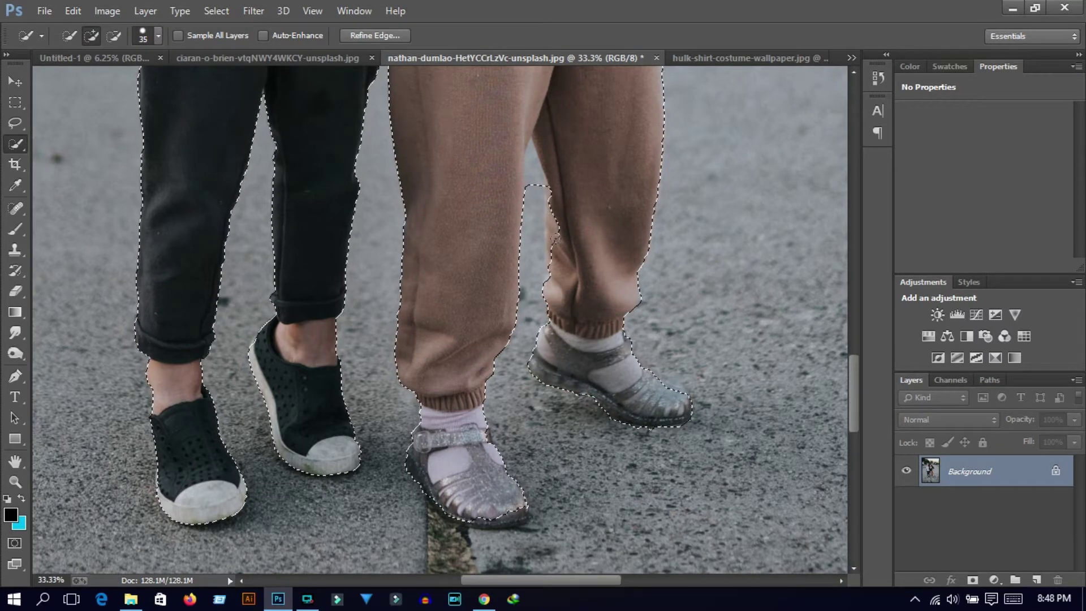
left_click(535, 169, "alt")
scroll(465, 354, "up", 2)
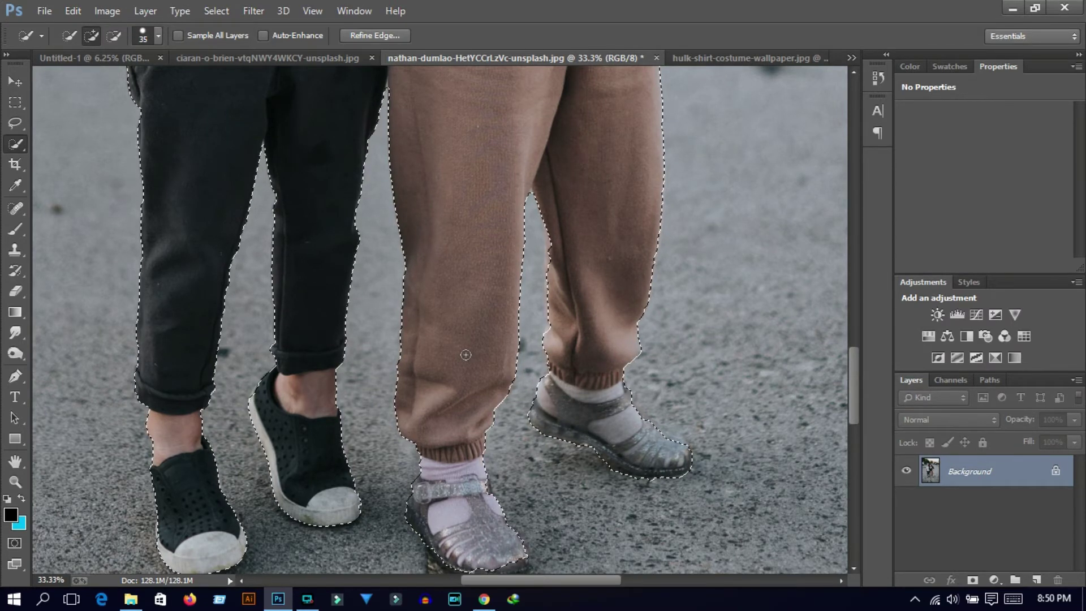
Step: Move up to the children's heads and add the girl's hair edge and the boy's cap
scroll(581, 377, "up", 3)
scroll(565, 376, "up", 3)
scroll(543, 379, "up", 4)
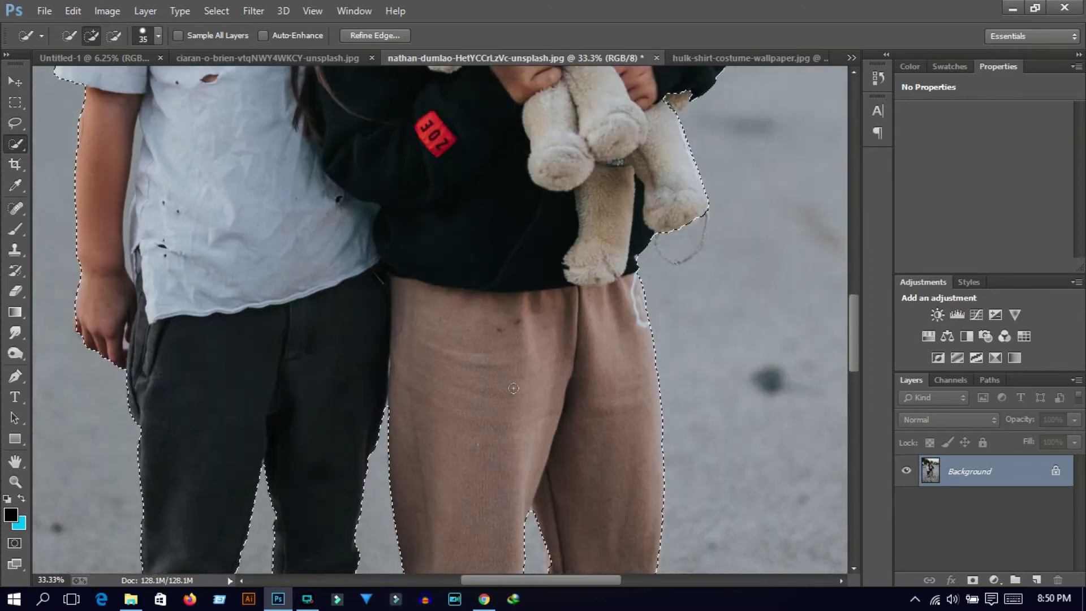
scroll(513, 386, "up", 3)
scroll(513, 386, "up", 3)
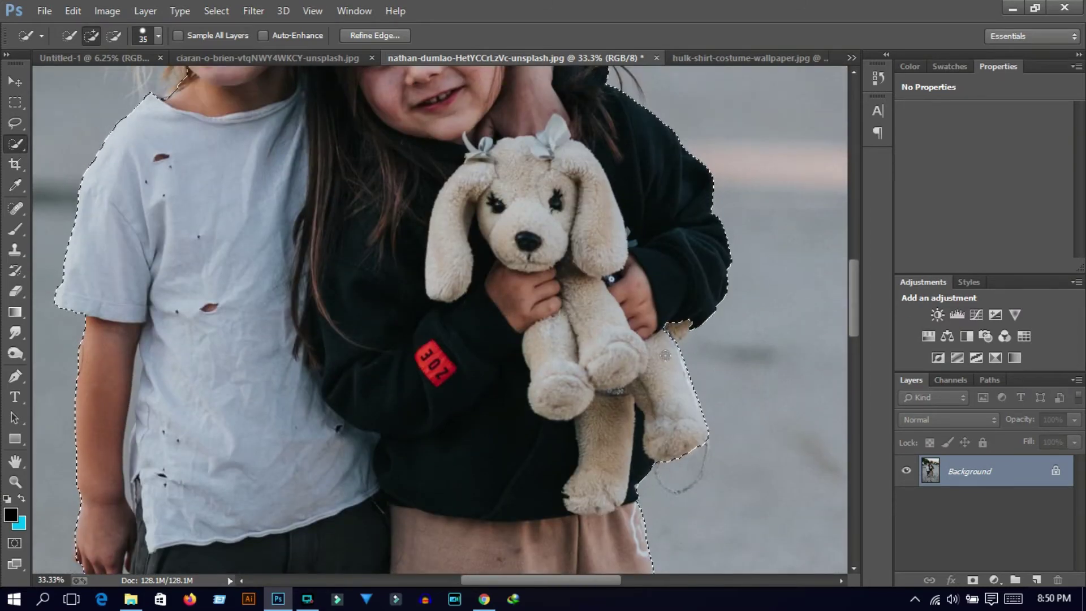
left_click(675, 321)
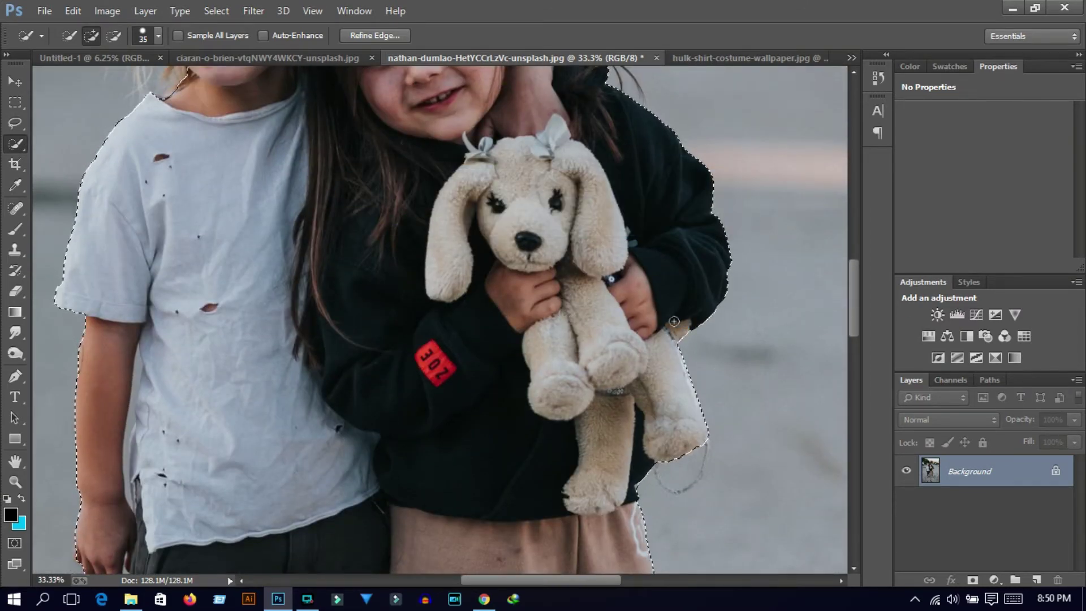
scroll(566, 396, "up", 1)
scroll(537, 452, "up", 2)
scroll(504, 496, "up", 2)
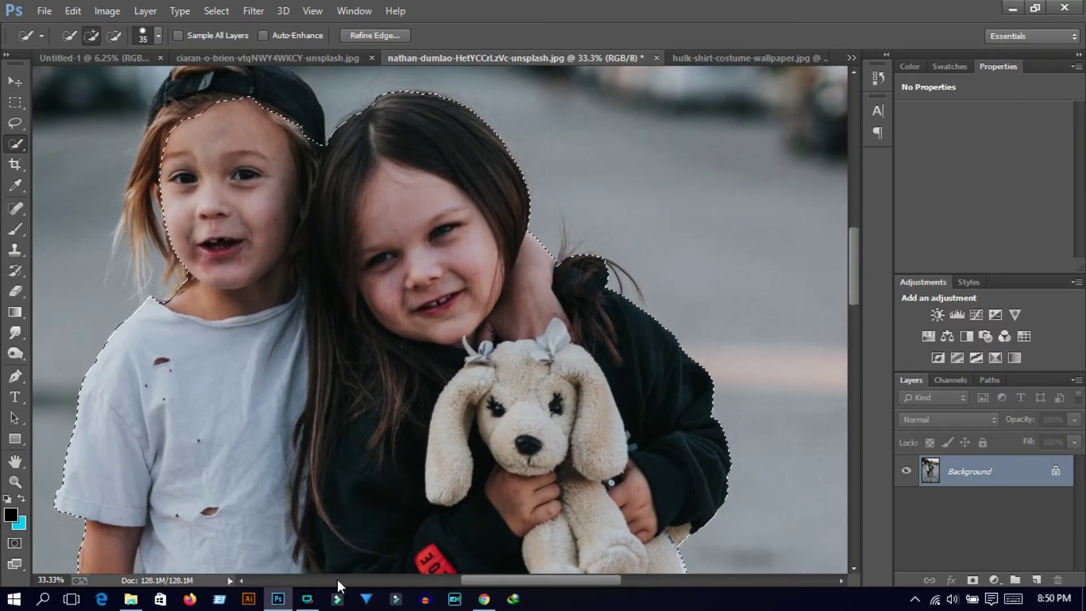
scroll(316, 286, "up", 1)
scroll(316, 286, "up", 1)
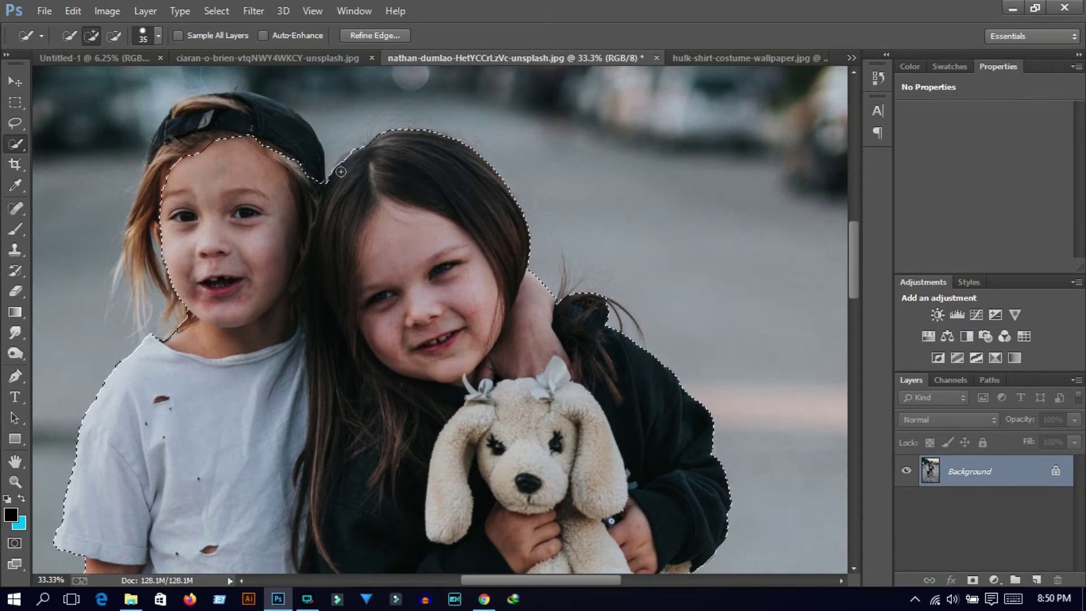
left_click(344, 165)
left_click_drag(359, 165, 301, 159)
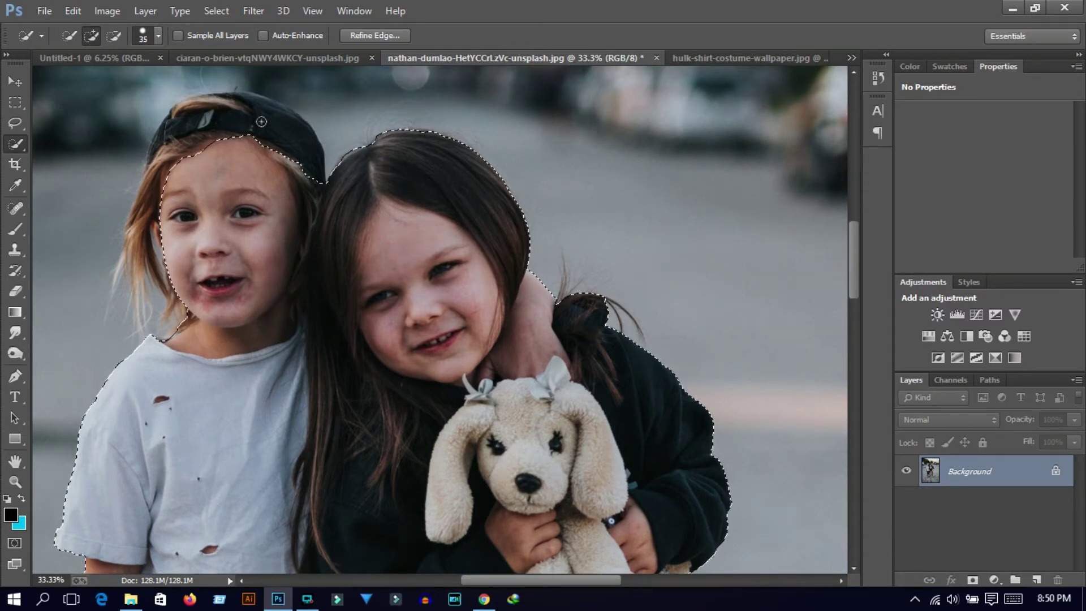
Step: Add the boy's hair edge and the top of his cap, then bring up Refine Edge
mouse_move(217, 102)
left_mouse_down()
mouse_move(155, 193)
mouse_move(164, 133)
mouse_move(195, 104)
left_mouse_up()
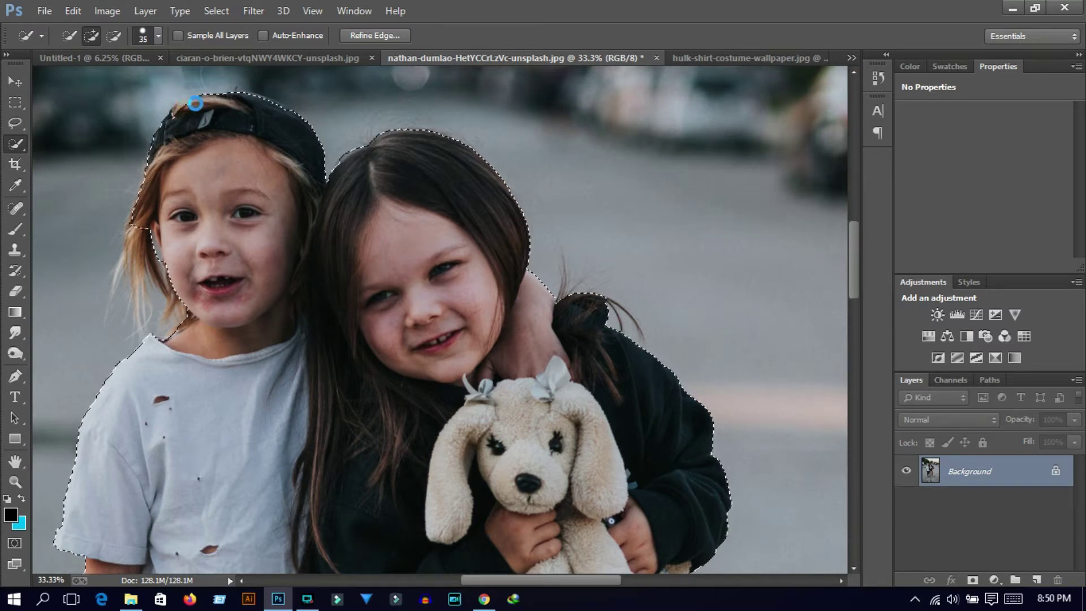
mouse_move(195, 104)
left_mouse_down()
mouse_move(273, 125)
mouse_move(310, 206)
left_mouse_up()
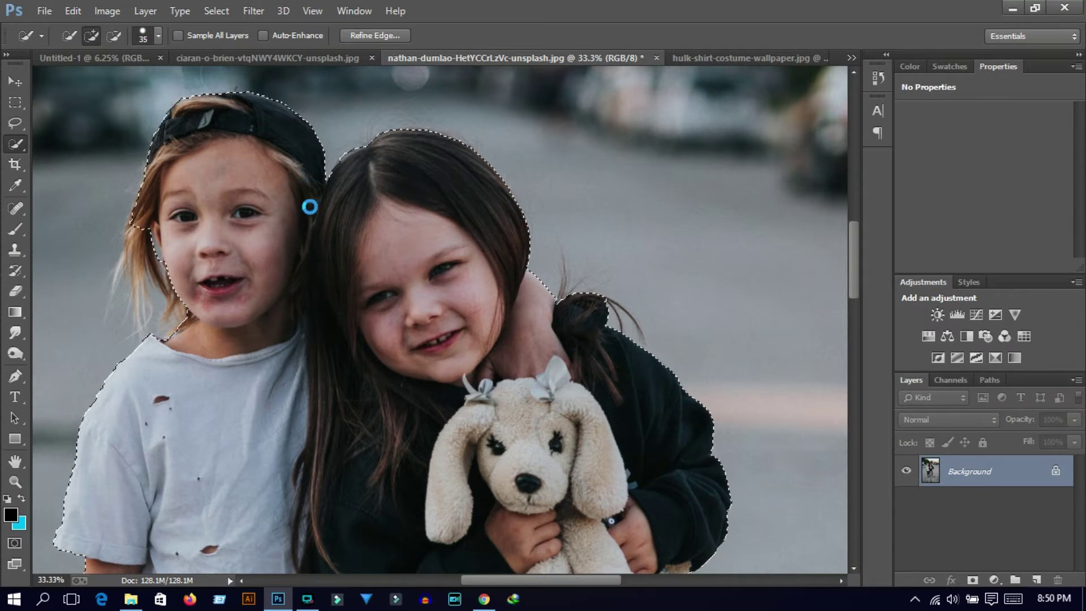
scroll(178, 267, "down", 3)
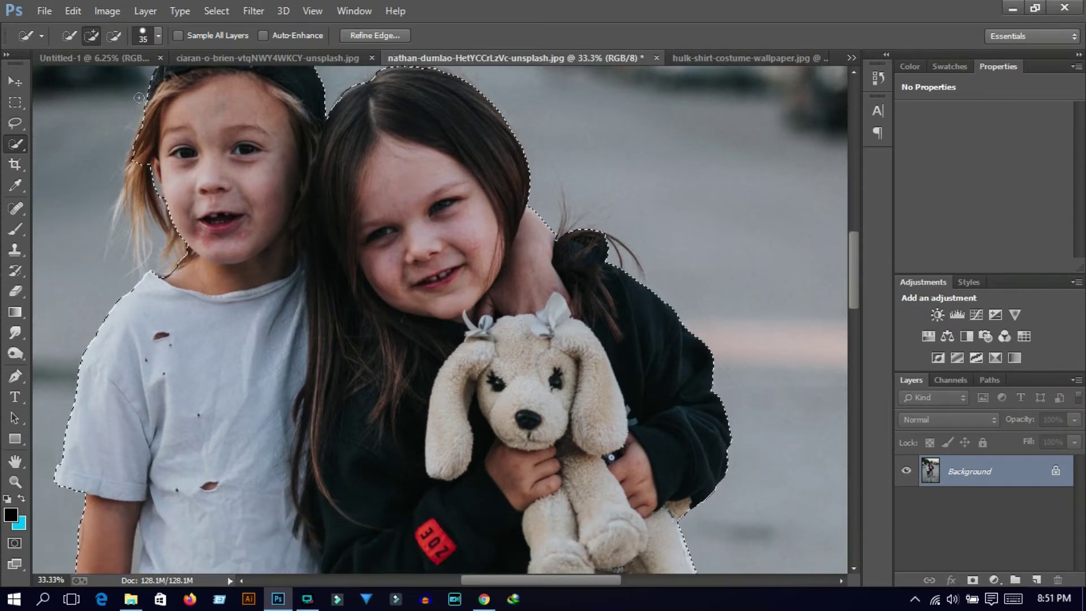
left_click(367, 35)
Step: Brush the Refine Radius tool over the boy's hair, cap top and leg edges
left_click_drag(140, 156, 164, 243)
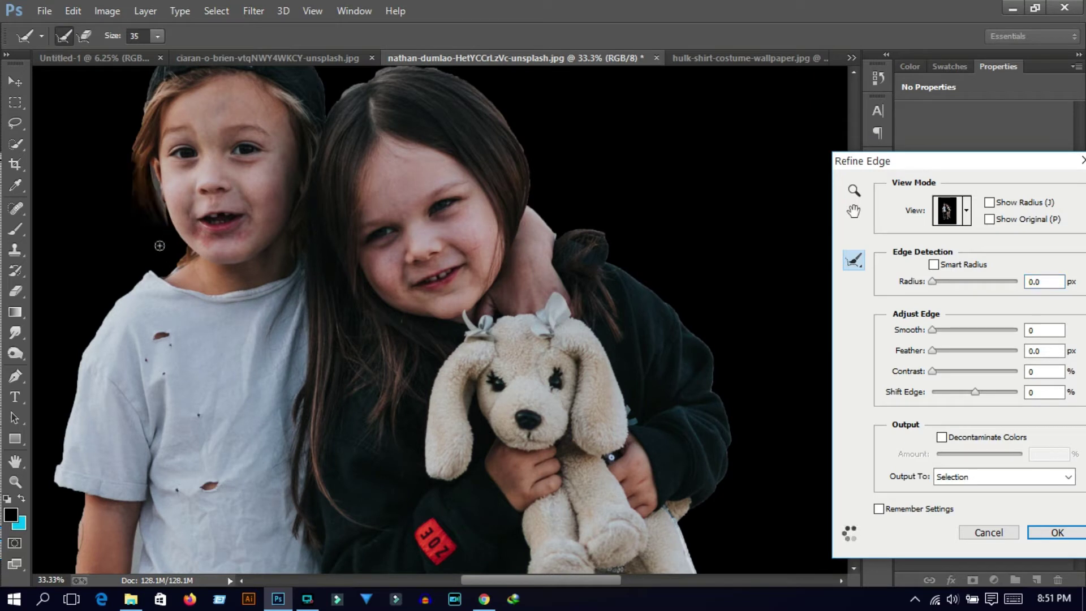
key("bracketright")
key("bracketright")
key("bracketright")
mouse_move(131, 148)
left_mouse_down()
mouse_move(129, 241)
mouse_move(176, 254)
mouse_move(152, 273)
left_mouse_up()
left_click_drag(144, 188, 142, 150)
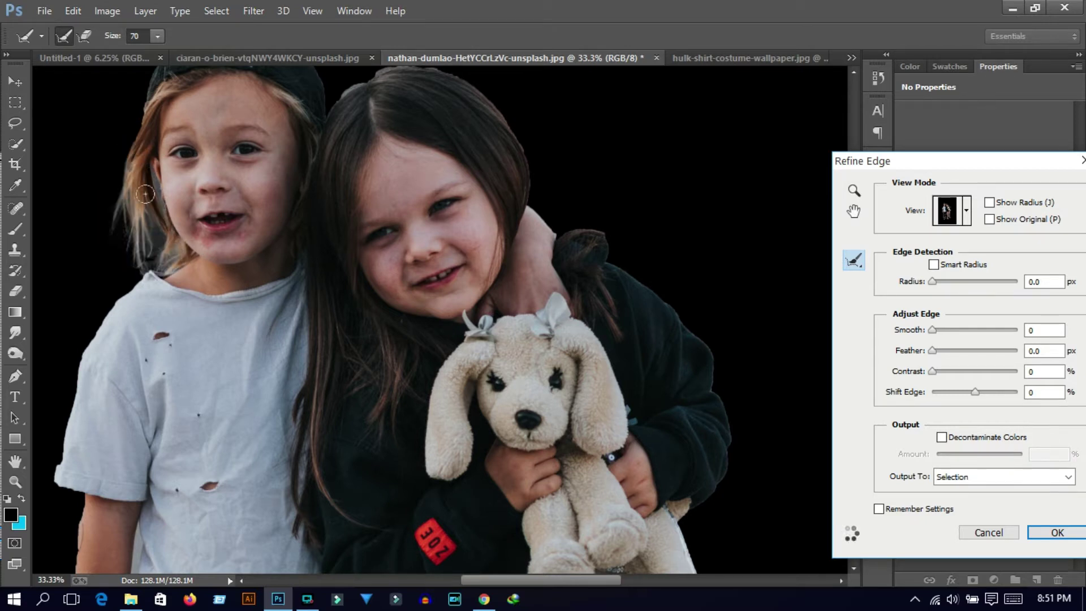
scroll(526, 204, "up", 1)
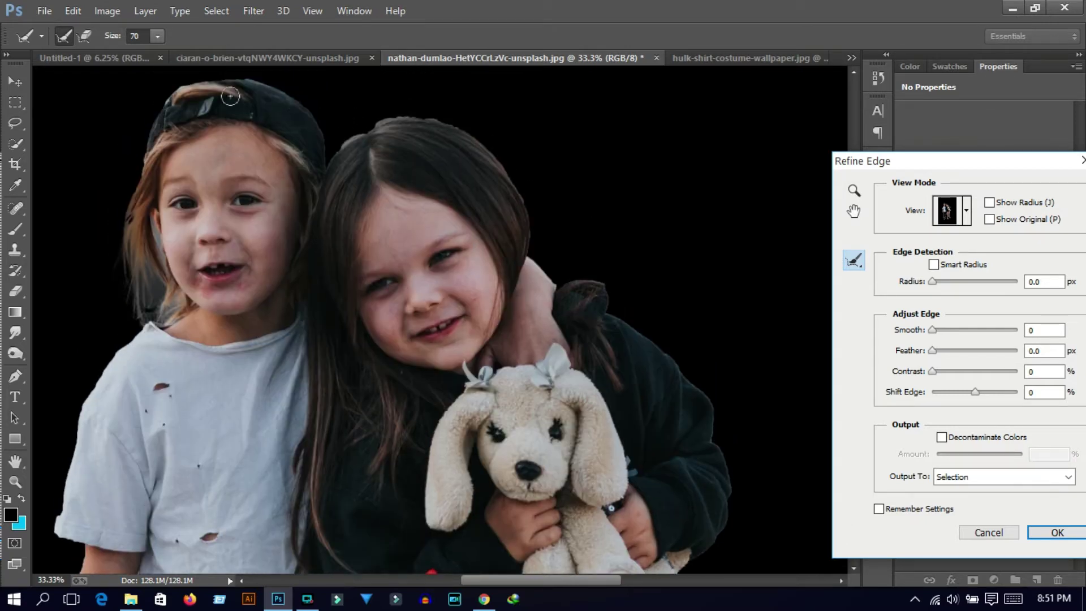
mouse_move(170, 84)
left_mouse_down()
mouse_move(328, 150)
mouse_move(407, 116)
mouse_move(456, 126)
mouse_move(564, 234)
left_mouse_up()
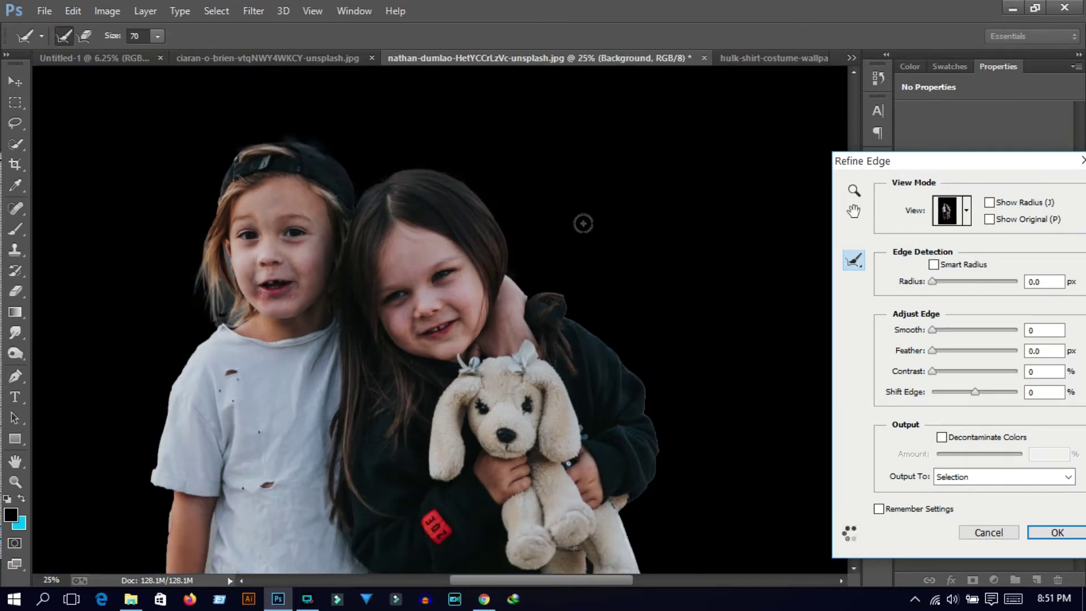
scroll(566, 235, "down", 3)
scroll(396, 283, "down", 1)
left_click_drag(165, 286, 144, 405)
scroll(571, 446, "down", 4)
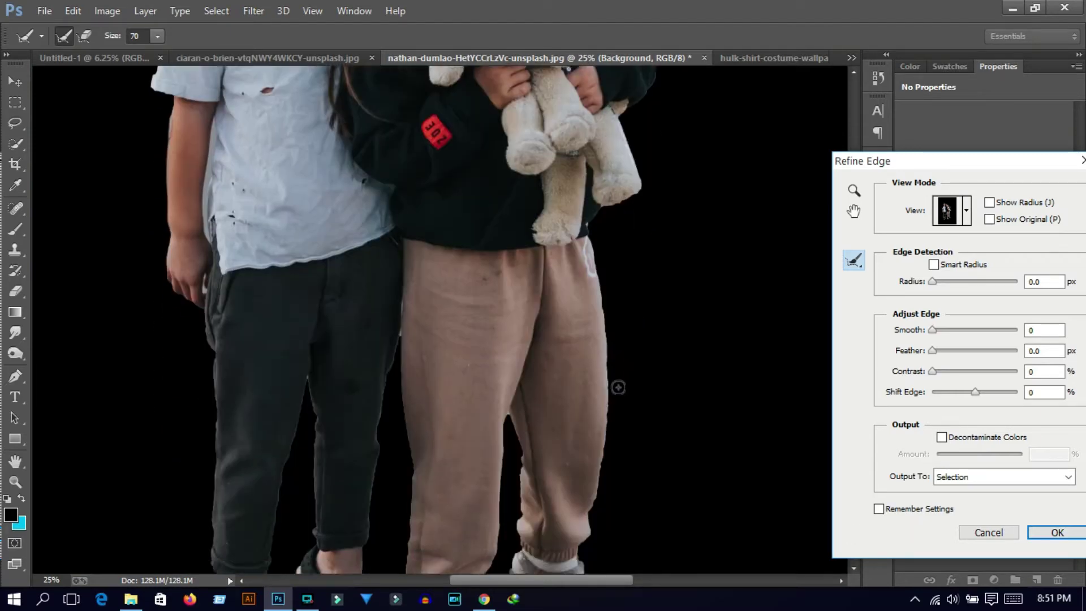
scroll(565, 430, "down", 1)
left_click_drag(516, 319, 516, 424)
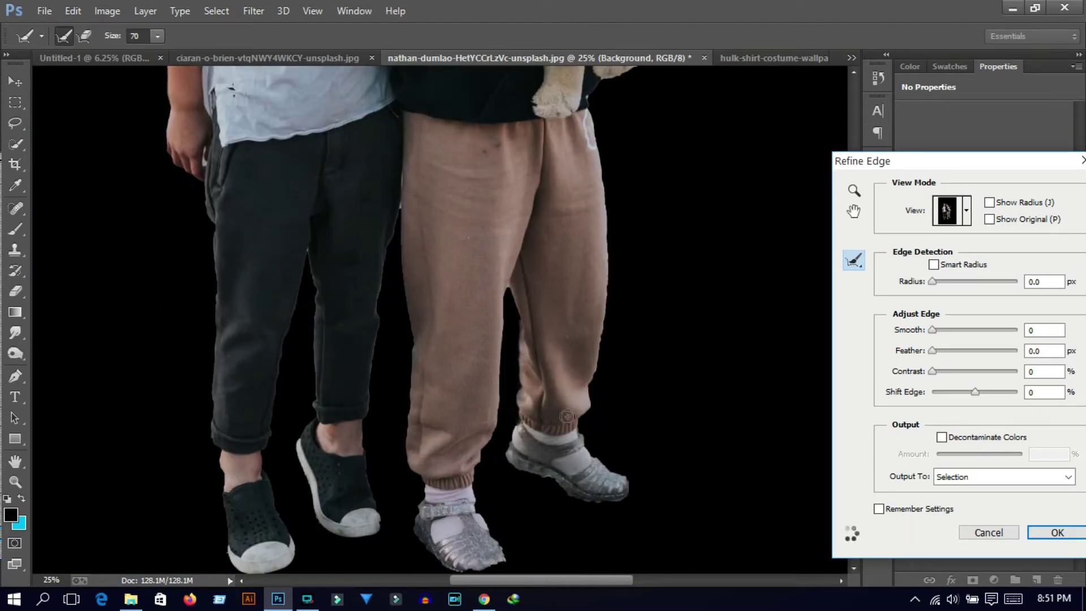
Step: Set Smooth 15 and Contrast 15, refine the sandal toe edge, and apply
left_click_drag(932, 330, 946, 330)
left_click_drag(933, 371, 945, 371)
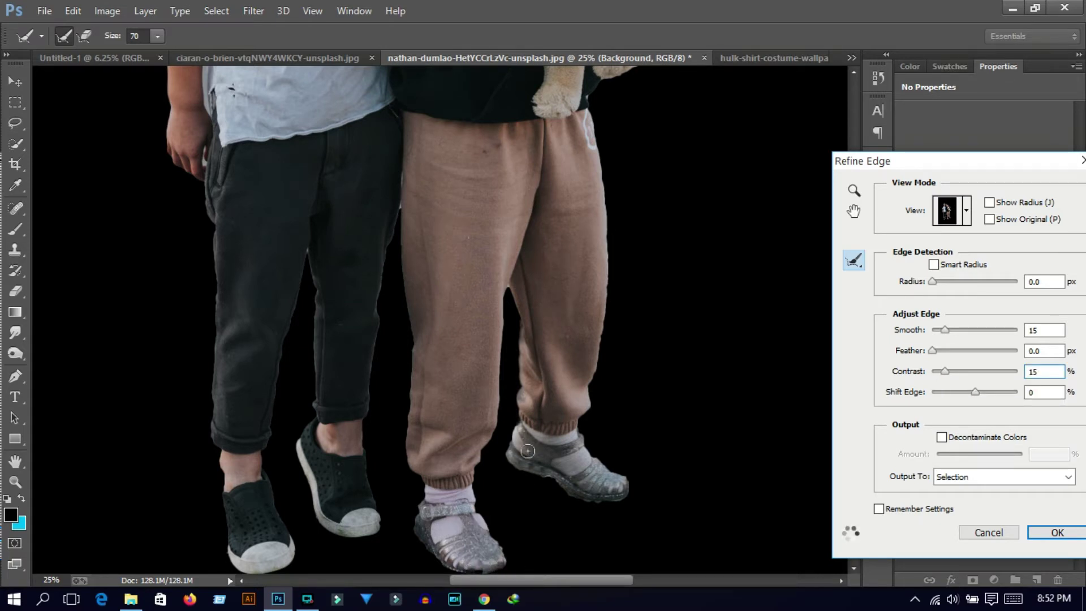
scroll(622, 407, "down", 3)
scroll(583, 413, "down", 2)
left_click_drag(509, 433, 464, 444)
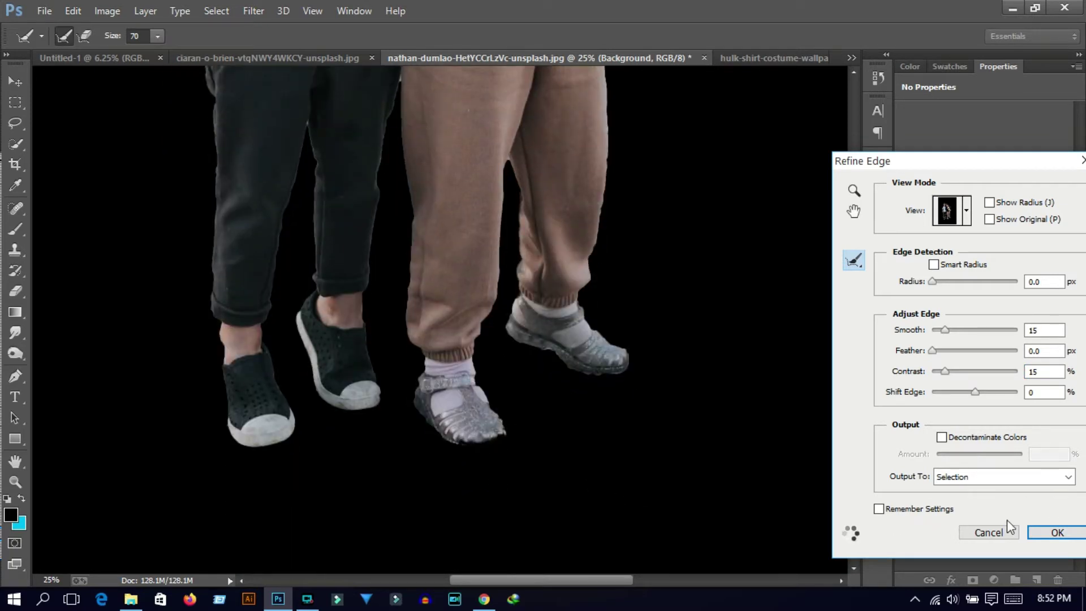
left_click(1049, 533)
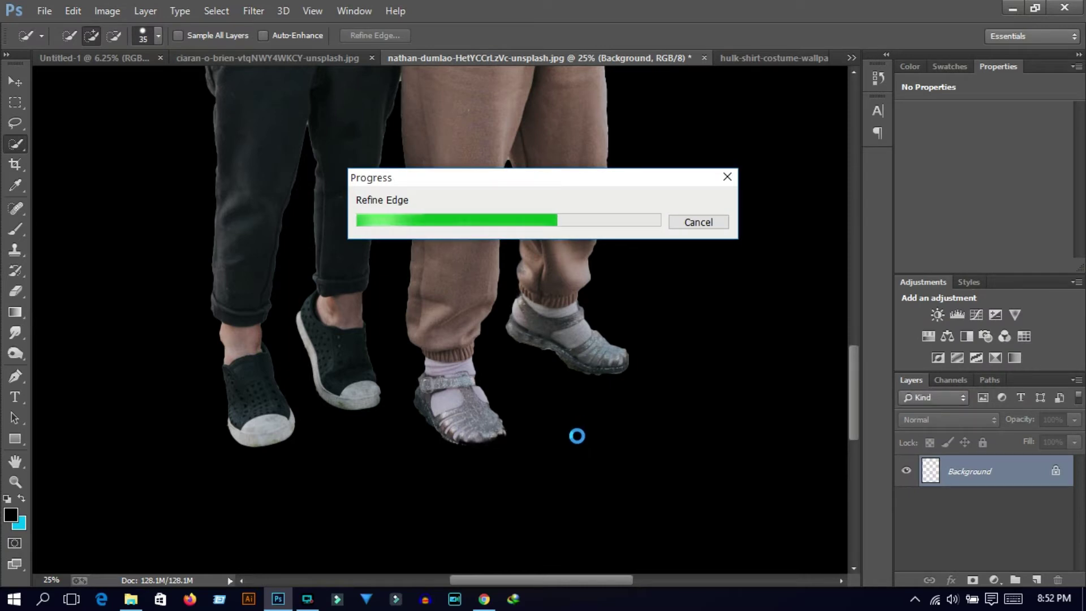
Step: Zoom in and tighten the selection along the pink sandal's sole, trimming out the ground beneath it
scroll(487, 419, "up", 3)
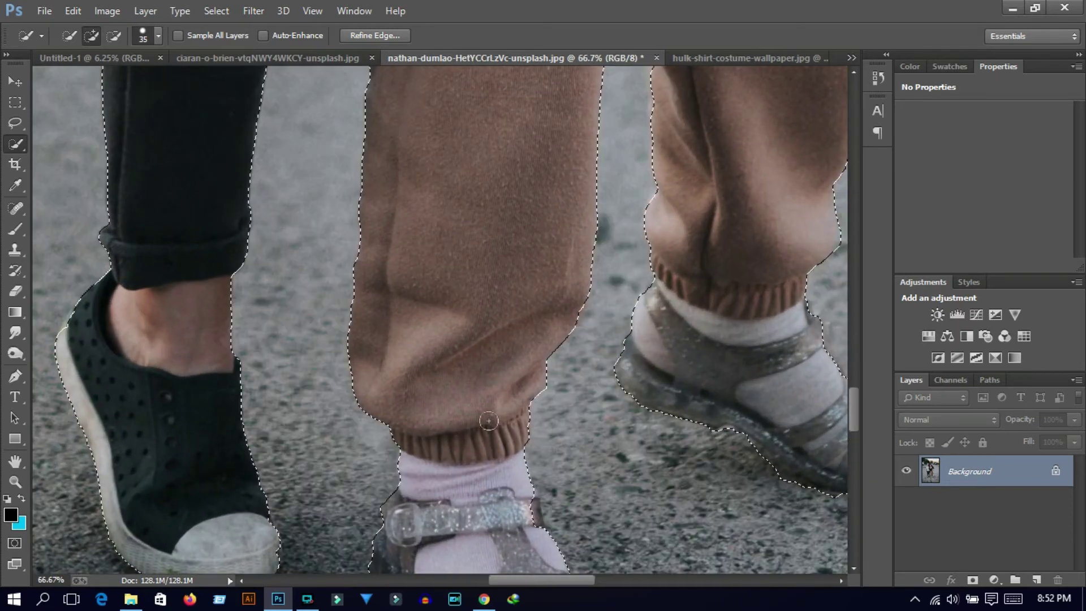
scroll(488, 421, "down", 2)
scroll(558, 501, "down", 2)
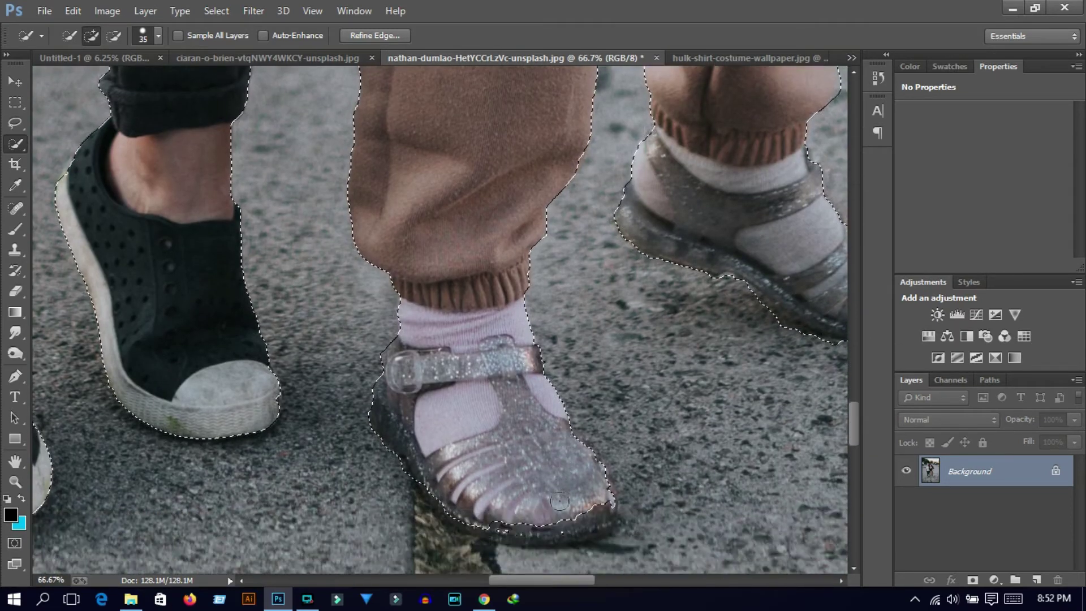
left_click_drag(574, 518, 566, 526)
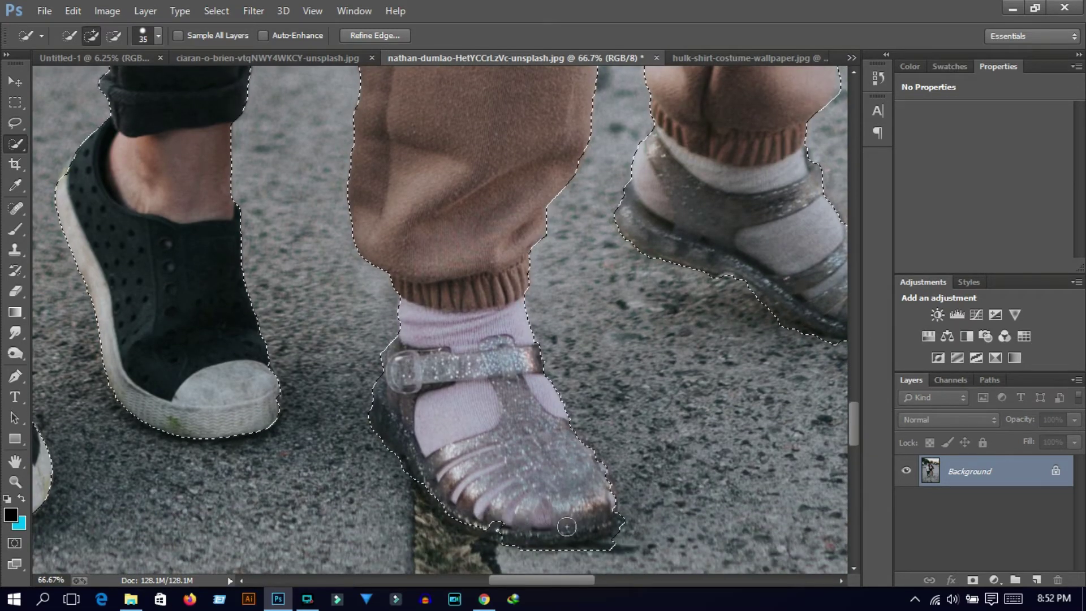
left_click_drag(495, 526, 498, 565)
scroll(509, 560, "down", 1)
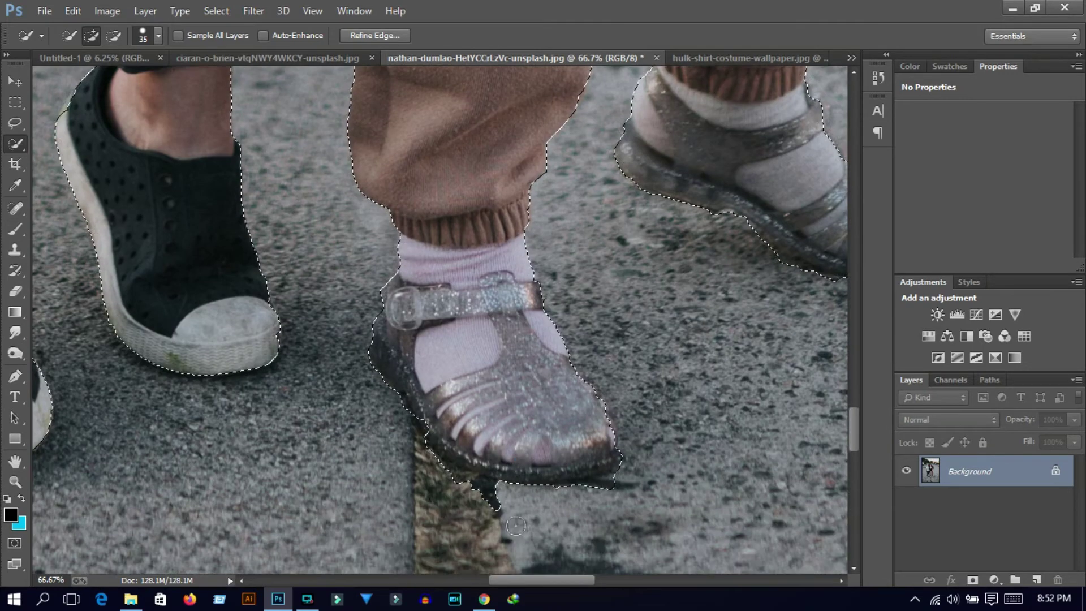
scroll(515, 526, "down", 1)
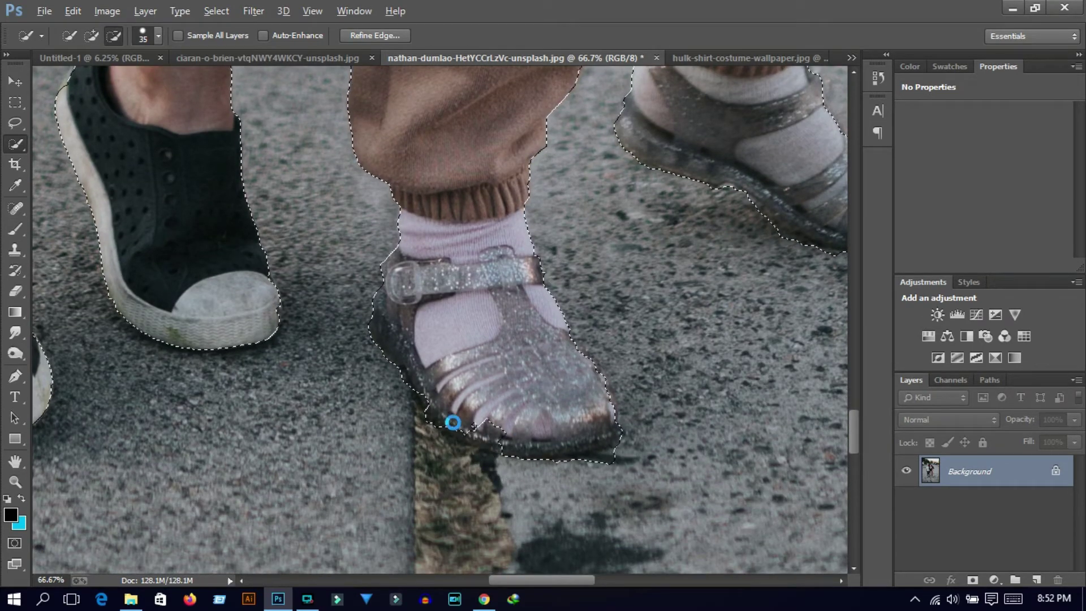
mouse_move(451, 420)
left_mouse_down()
mouse_move(487, 445)
mouse_move(603, 462)
left_mouse_up()
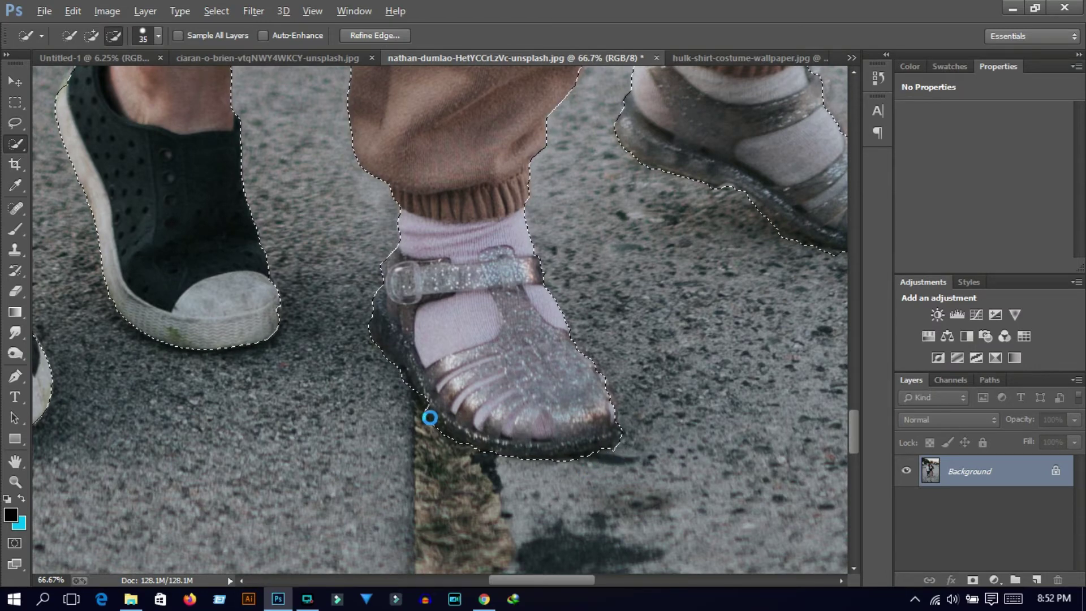
left_click(411, 414)
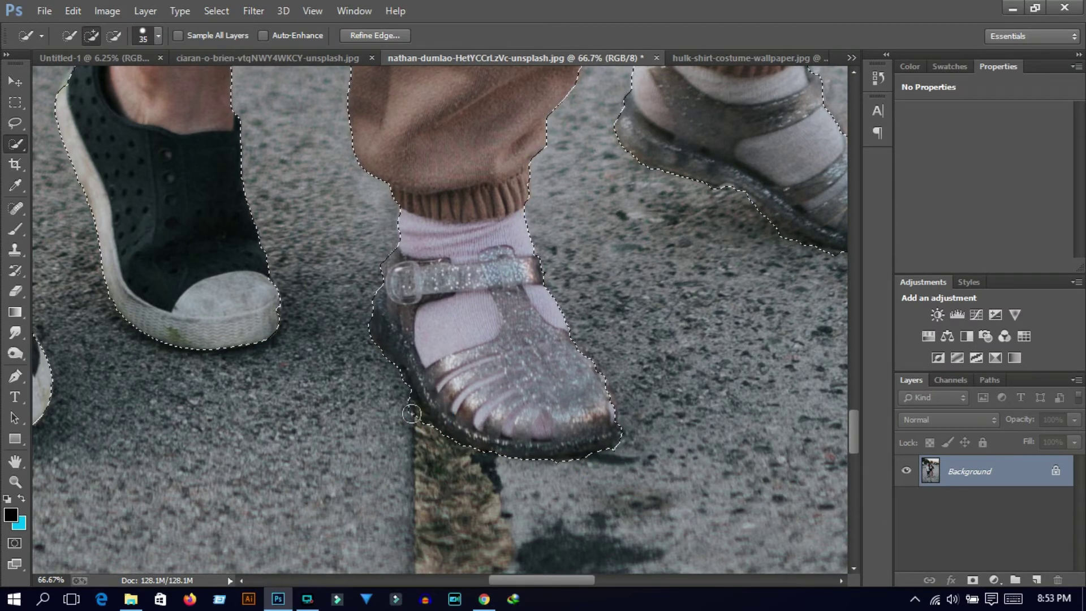
left_click_drag(411, 413, 426, 441)
left_click(591, 451, "alt")
Step: Copy the selected children and paste them into the blank Untitled-1 document
key("ctrl+minus")
key("ctrl+minus")
key("ctrl+minus")
scroll(401, 438, "up", 3)
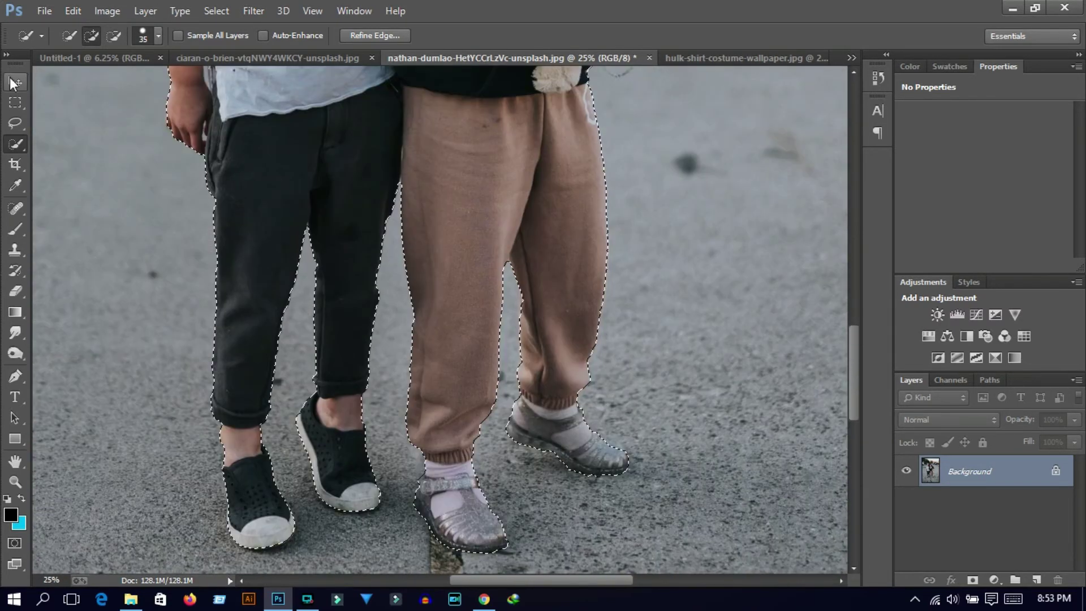
left_click(73, 11)
key("Escape")
left_click(137, 55)
left_click(73, 11)
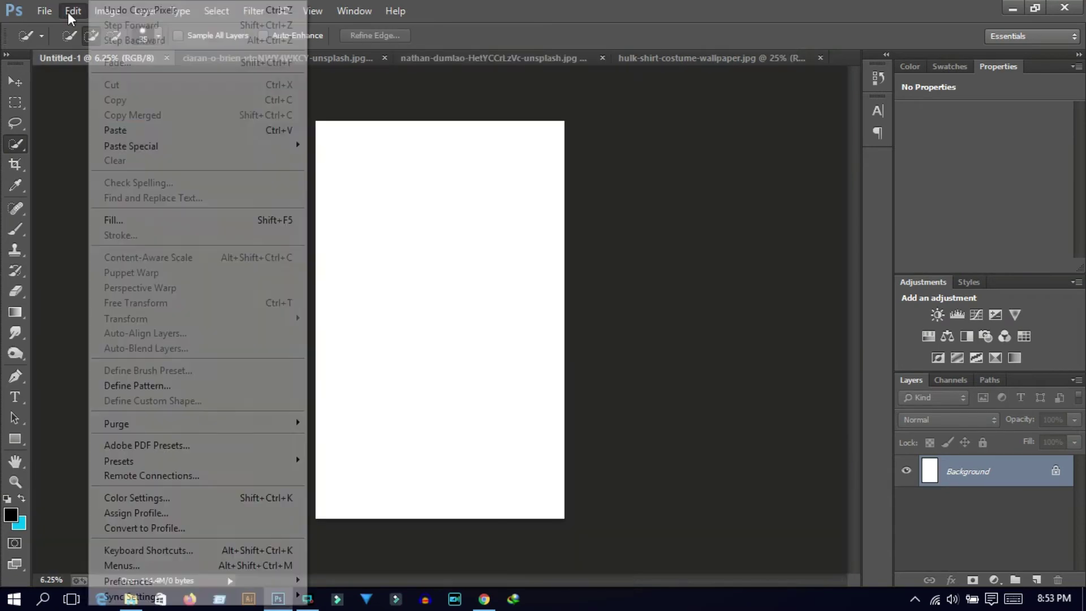
left_click(123, 129)
Step: Scale the children to about 64%, place them low, and select the whole alley photo
left_click(15, 82)
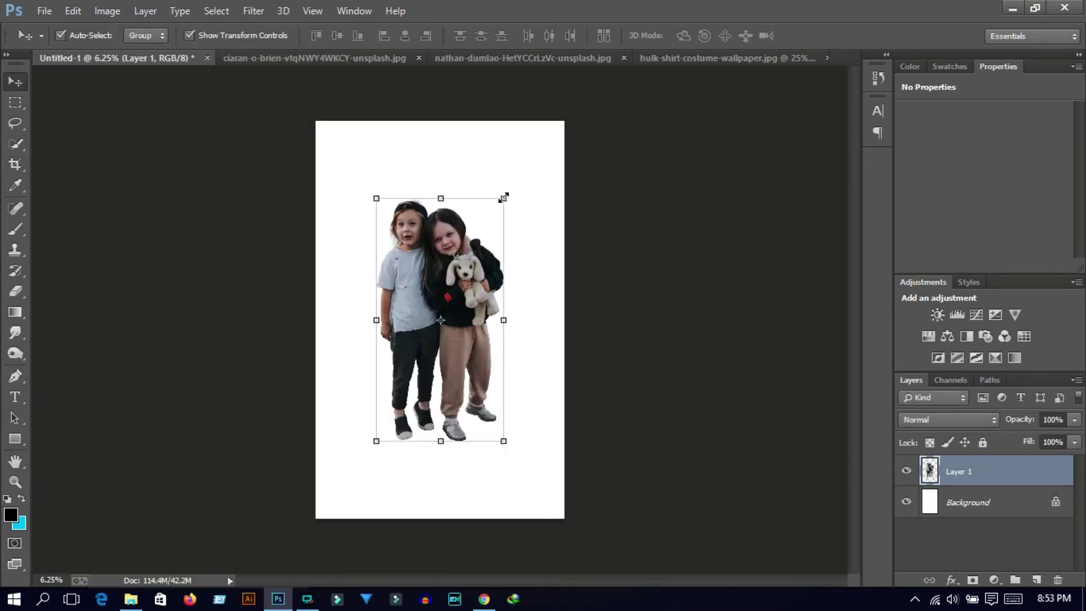
left_click_drag(504, 198, 457, 286)
left_click_drag(418, 363, 435, 403)
key("Return")
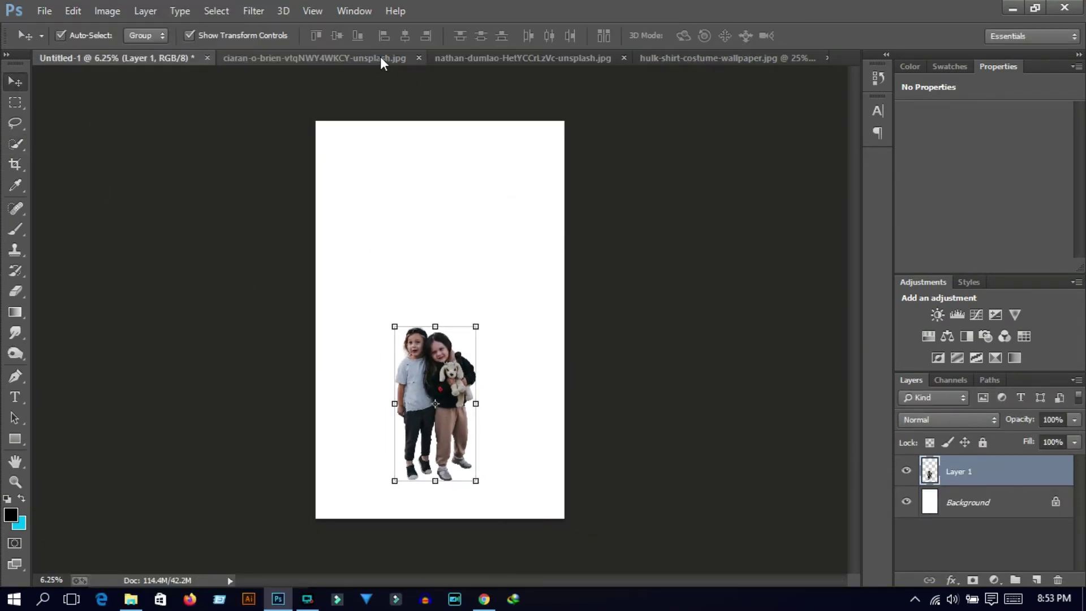
left_click(380, 56)
key("ctrl+a")
Step: Cut the alley photo, paste it into Untitled-1, and enlarge it to about 126% to fill the canvas
key("ctrl+x")
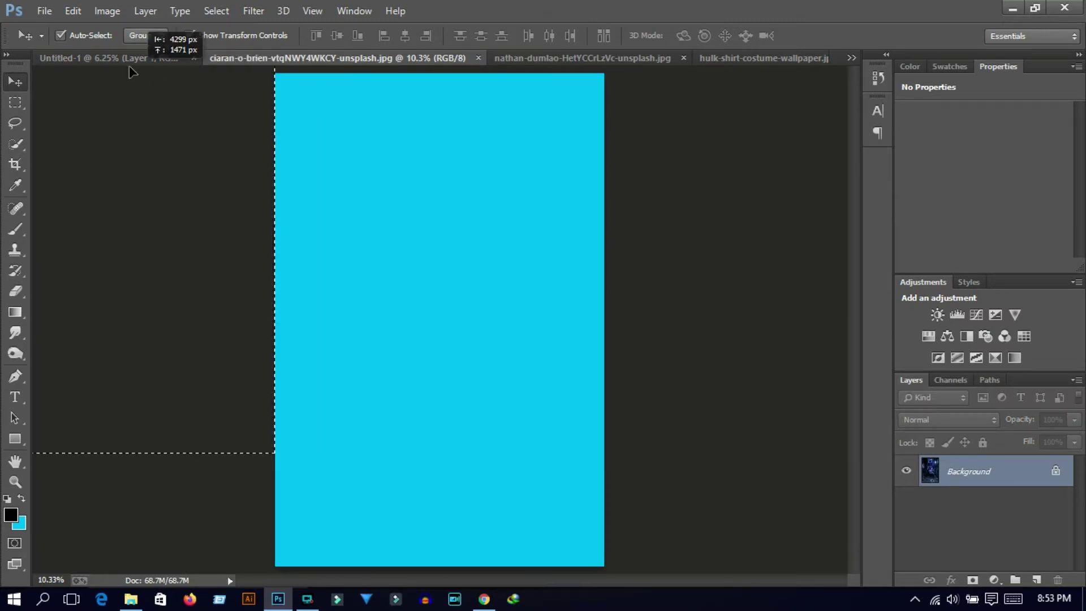
left_click(125, 57)
key("ctrl+v")
left_click_drag(452, 219, 443, 209)
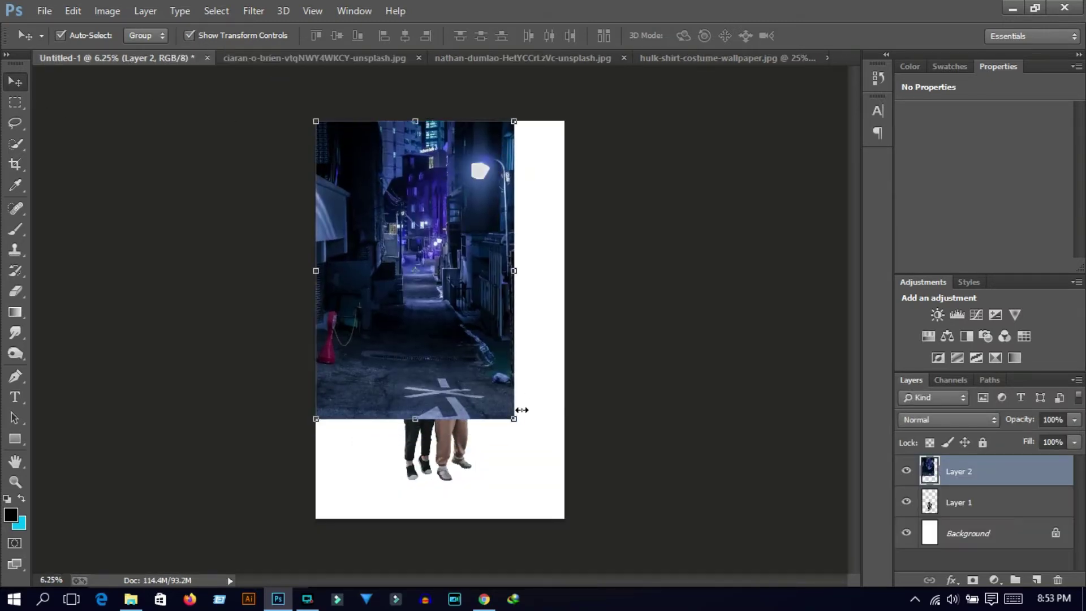
left_click_drag(514, 419, 585, 529)
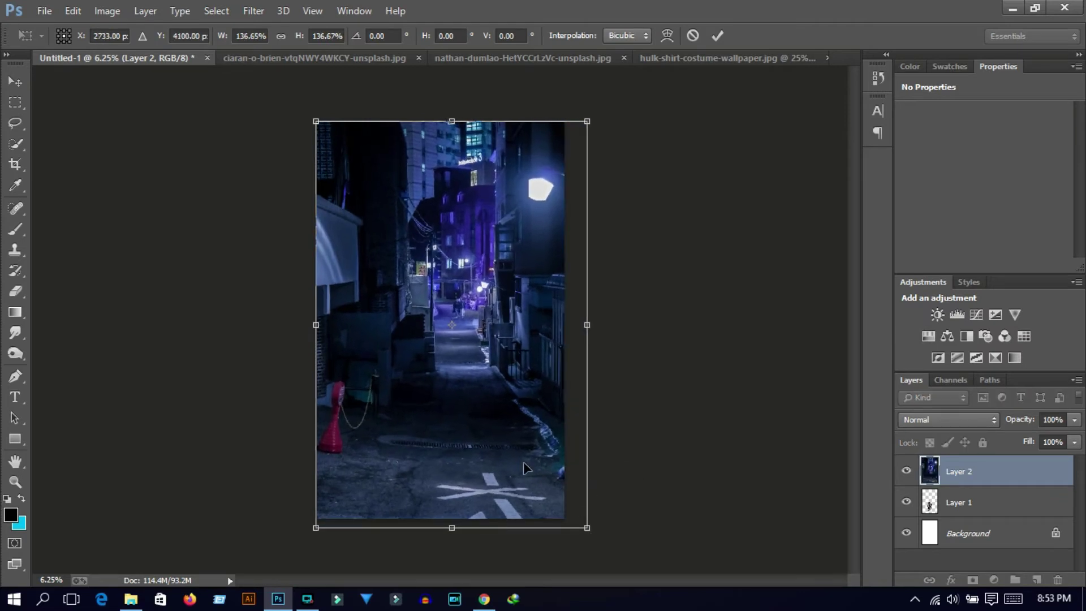
left_click_drag(564, 471, 554, 471)
left_click(717, 36)
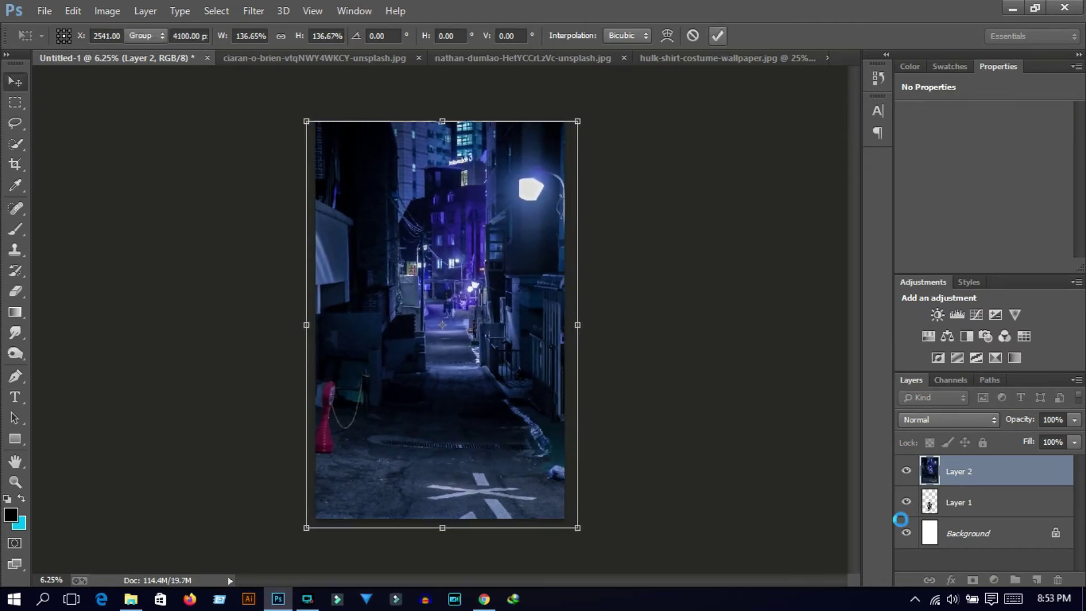
Step: Put the children layer above the alley, move them down, and shrink them slightly
left_click_drag(961, 502, 962, 461)
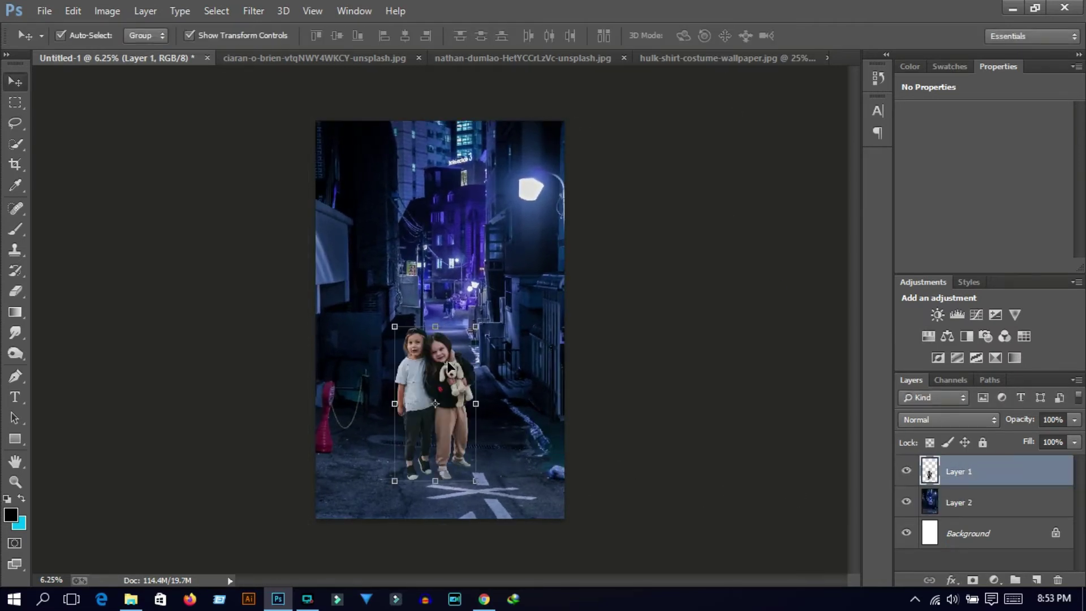
left_click_drag(450, 367, 463, 403)
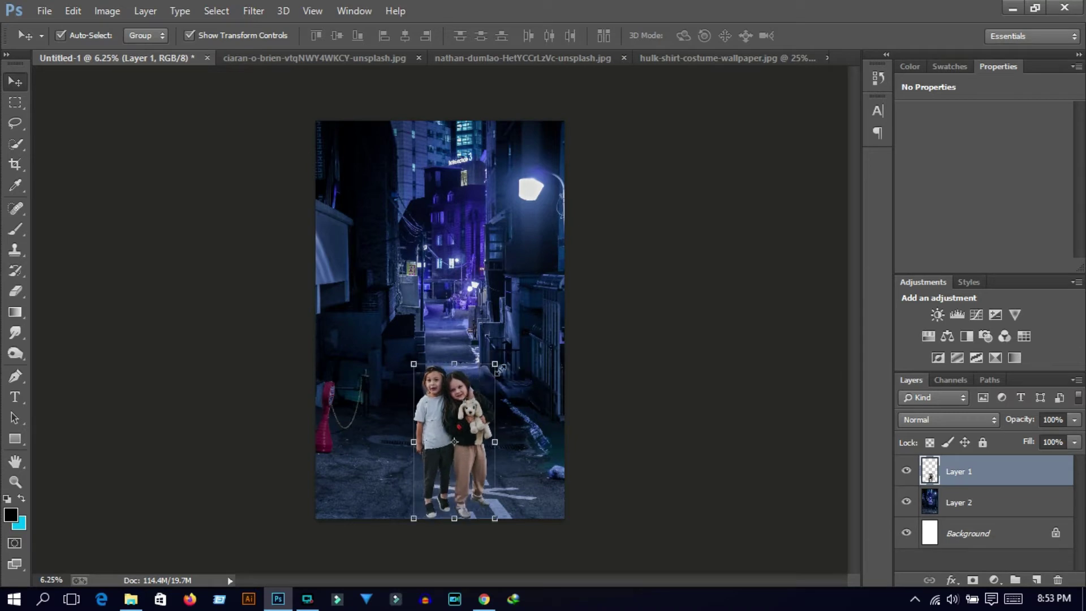
key("ctrl+t")
left_click_drag(492, 368, 501, 368)
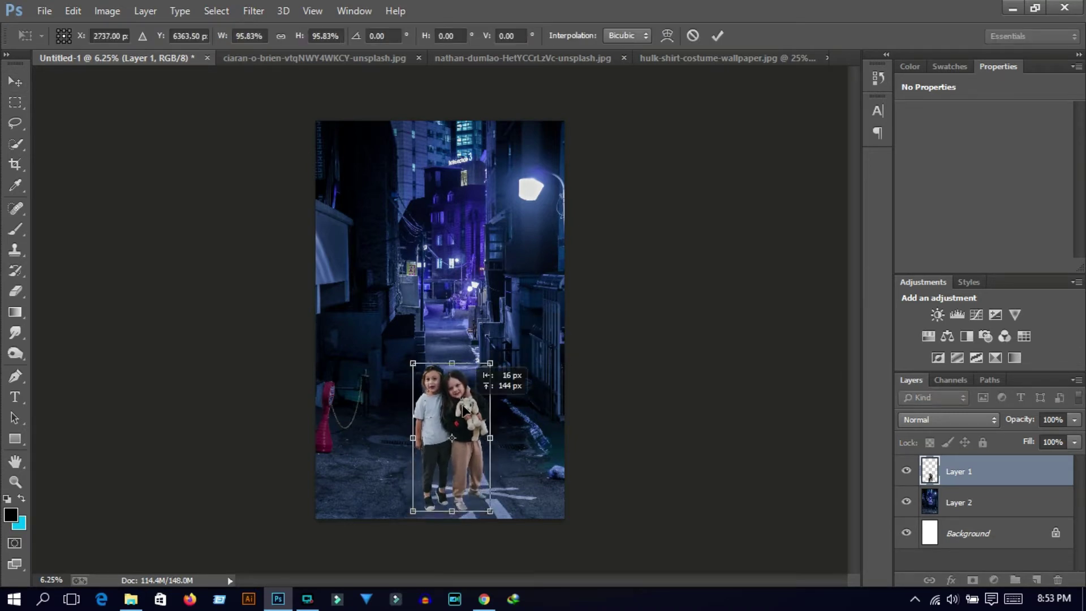
left_click(717, 36)
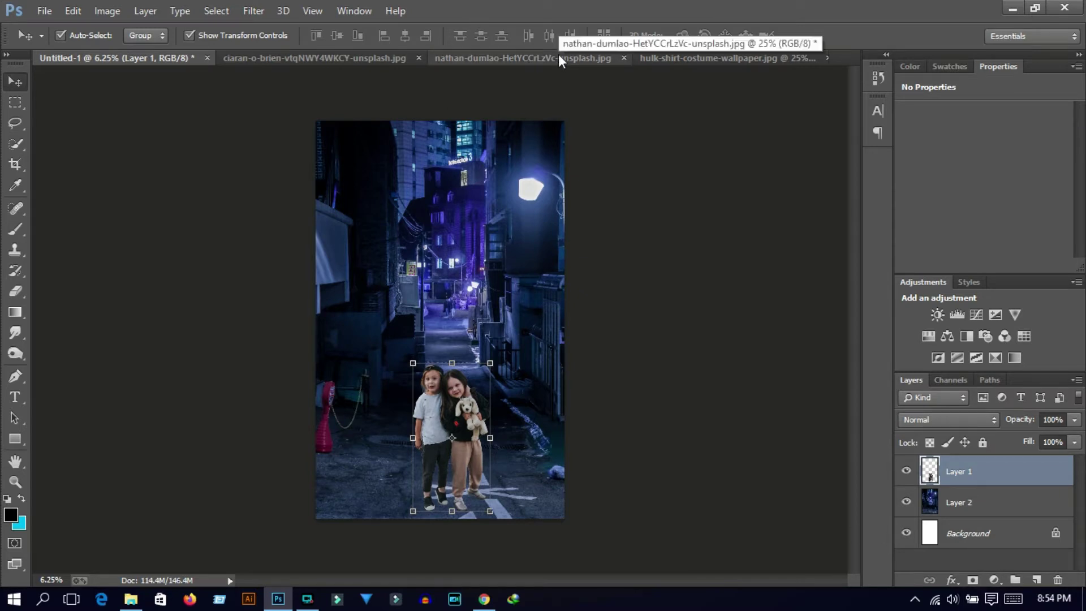
Step: Add a grey Solid Color fill layer in Color blend mode to make the scene greyscale
left_click(996, 579)
left_click(961, 231)
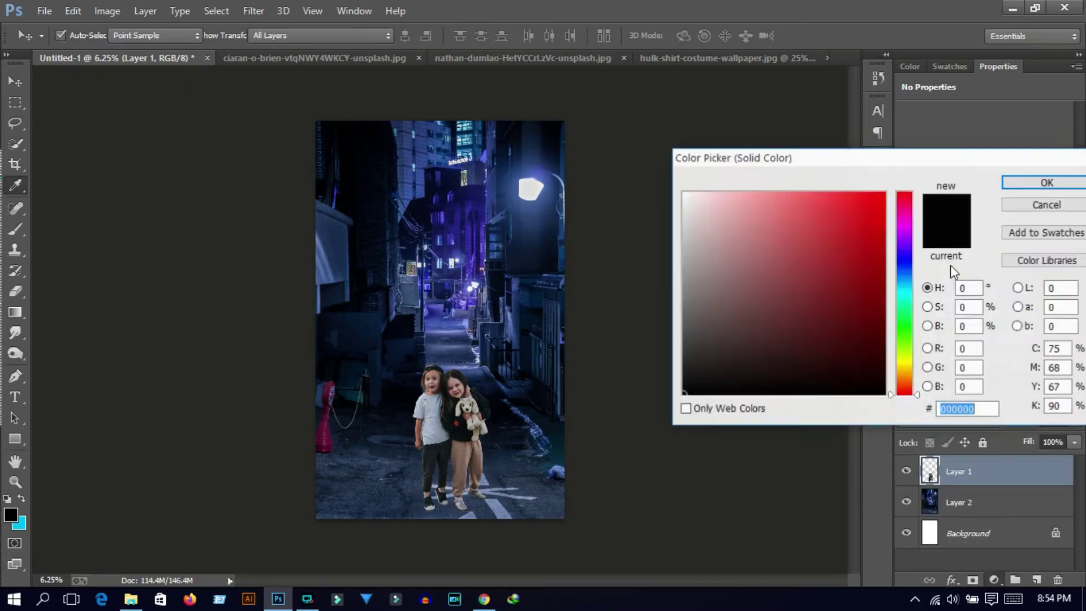
left_click(684, 269)
left_click(1046, 182)
left_click(948, 419)
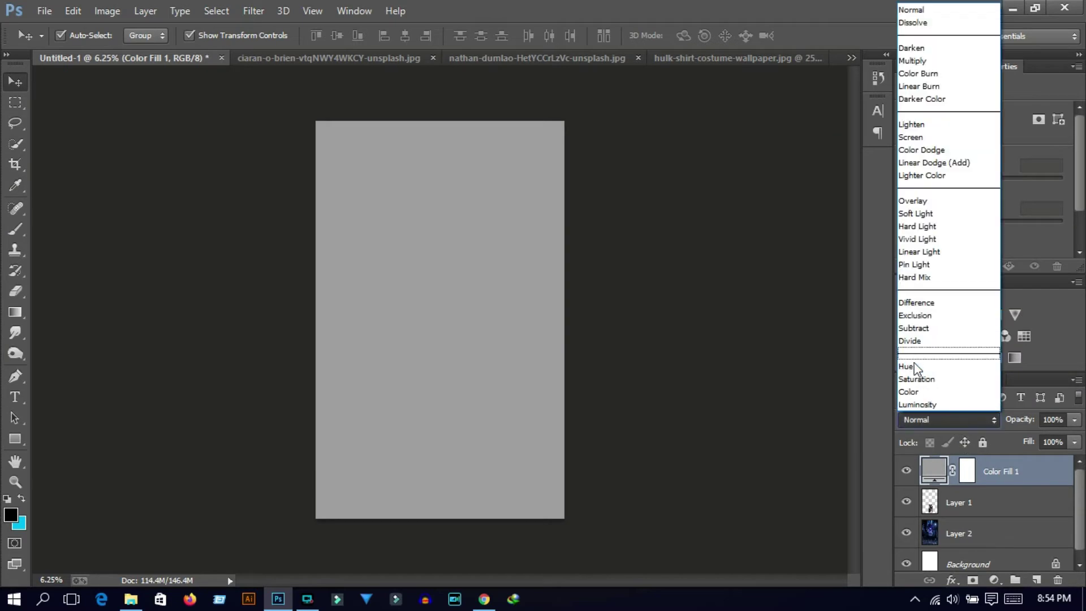
left_click(916, 380)
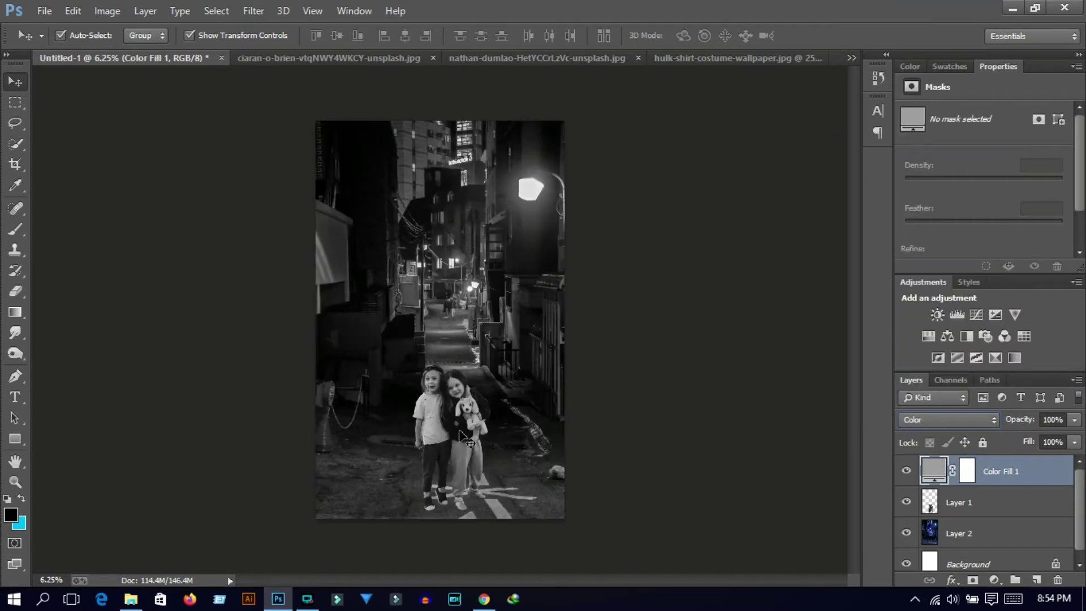
scroll(459, 431, "up", 3)
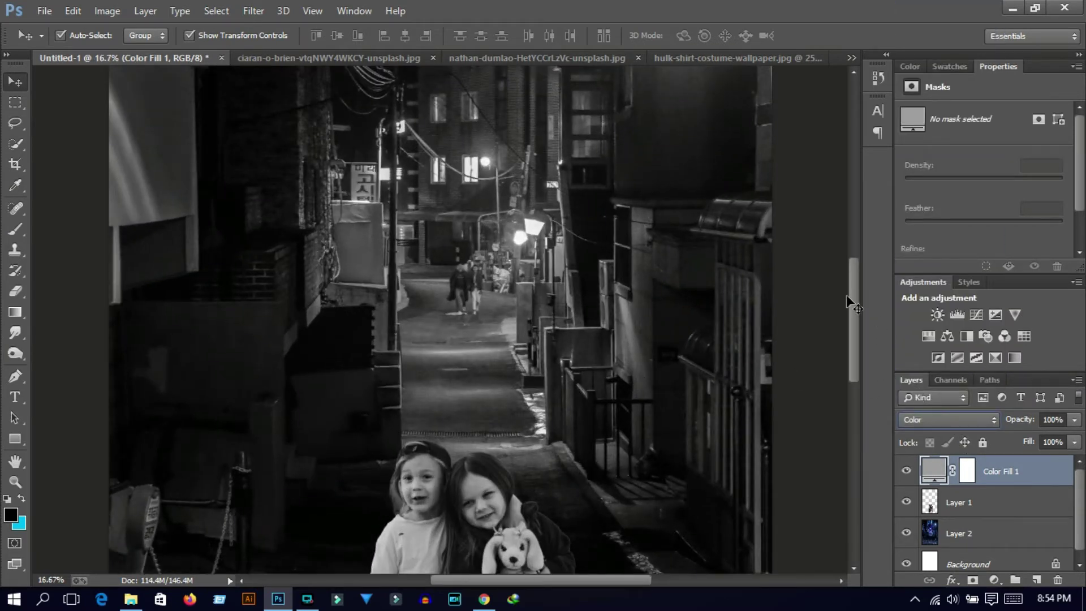
left_click_drag(851, 297, 861, 384)
Step: Add a darkening Curves layer, then a second Curves layer above the children layer
left_click(994, 580)
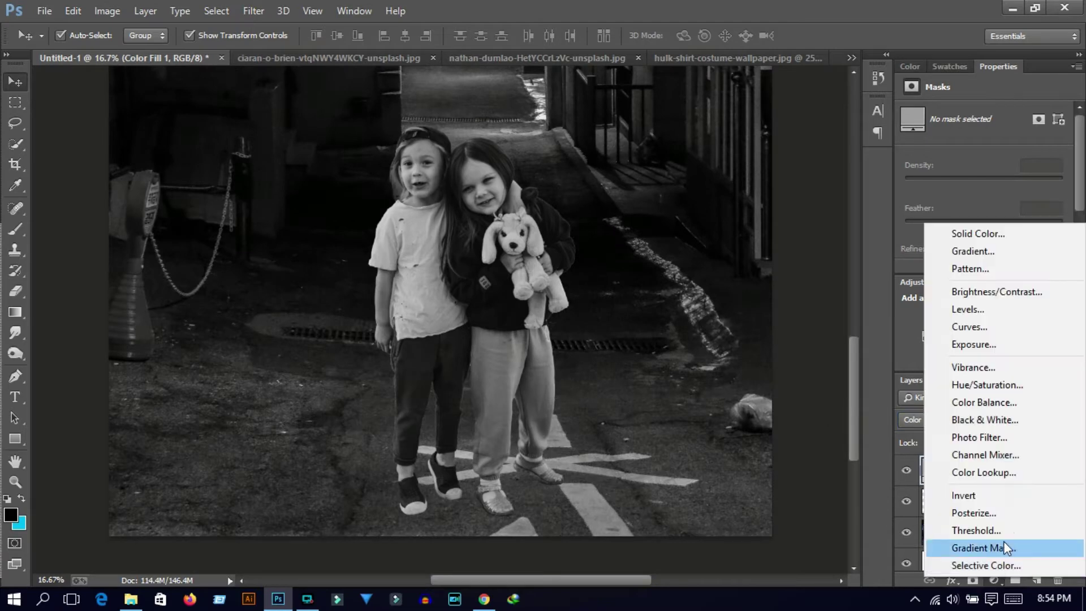
left_click(985, 320)
left_click_drag(999, 211, 1005, 219)
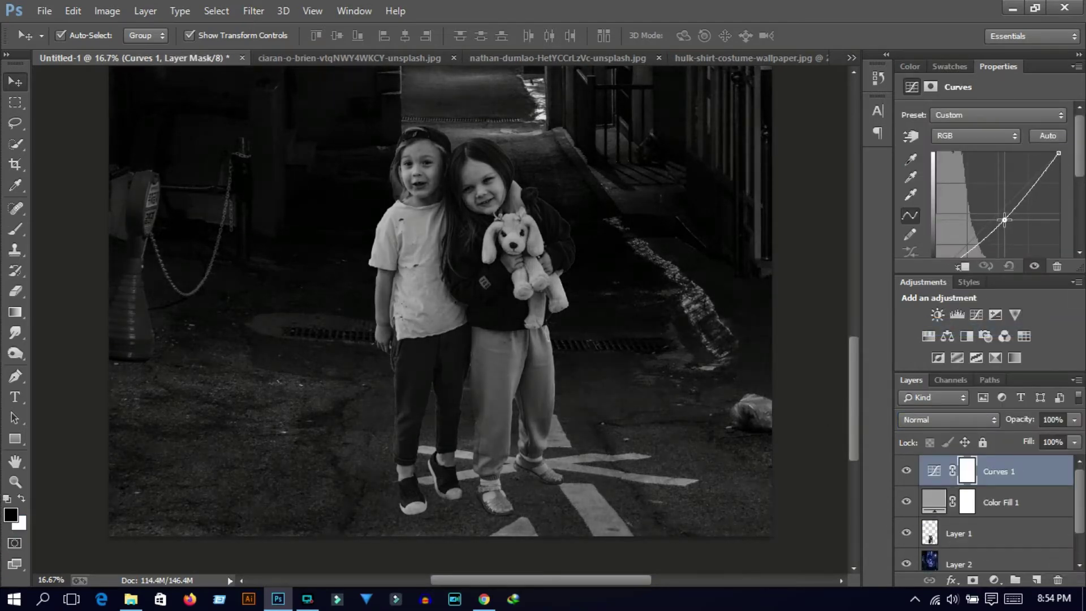
scroll(679, 395, "up", 2)
left_click(962, 535)
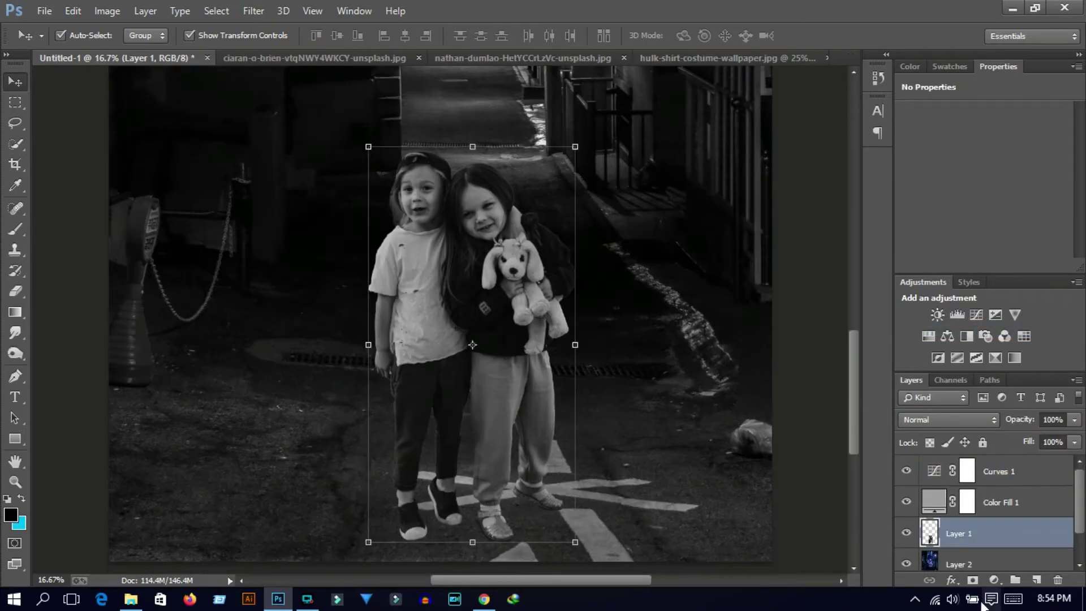
left_click(994, 580)
left_click(985, 330)
Step: Clip Curves 2 to the children and shape it for more contrast and brighter highlights
left_click(961, 266)
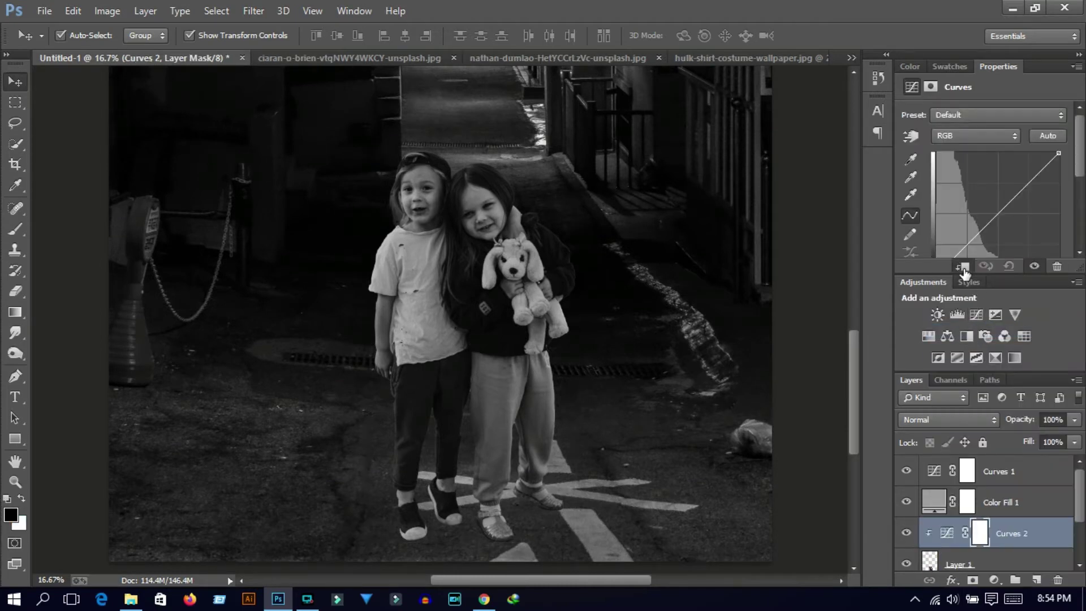
left_click(1016, 193)
left_click_drag(968, 235, 972, 247)
left_click_drag(1008, 192, 1007, 190)
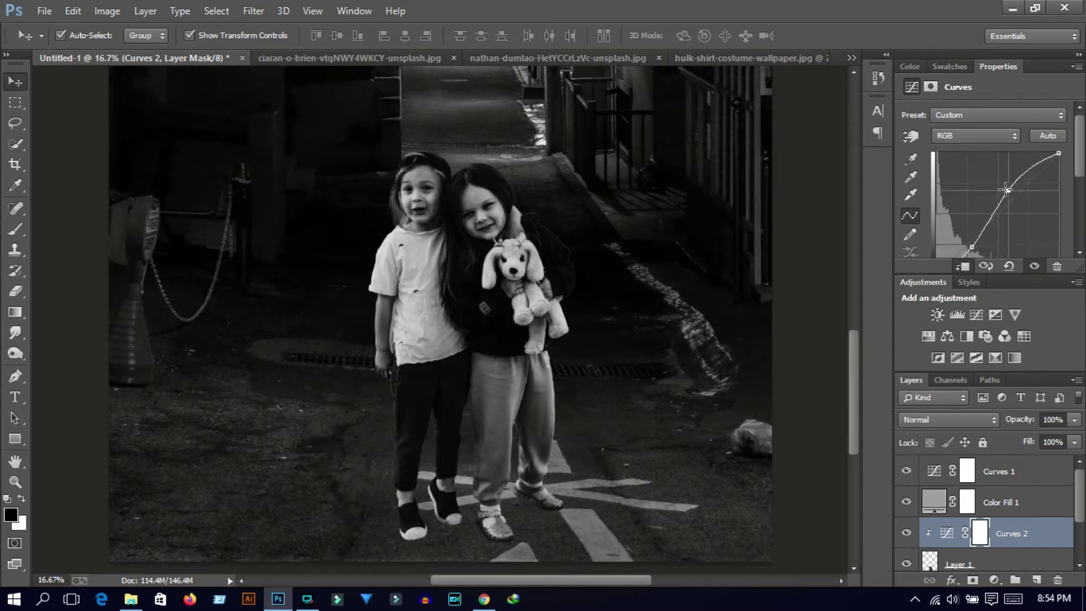
Step: Flip the children layer horizontally with Free Transform and commit it
left_click(416, 240)
key("ctrl+t")
right_click(518, 298)
left_click(593, 540)
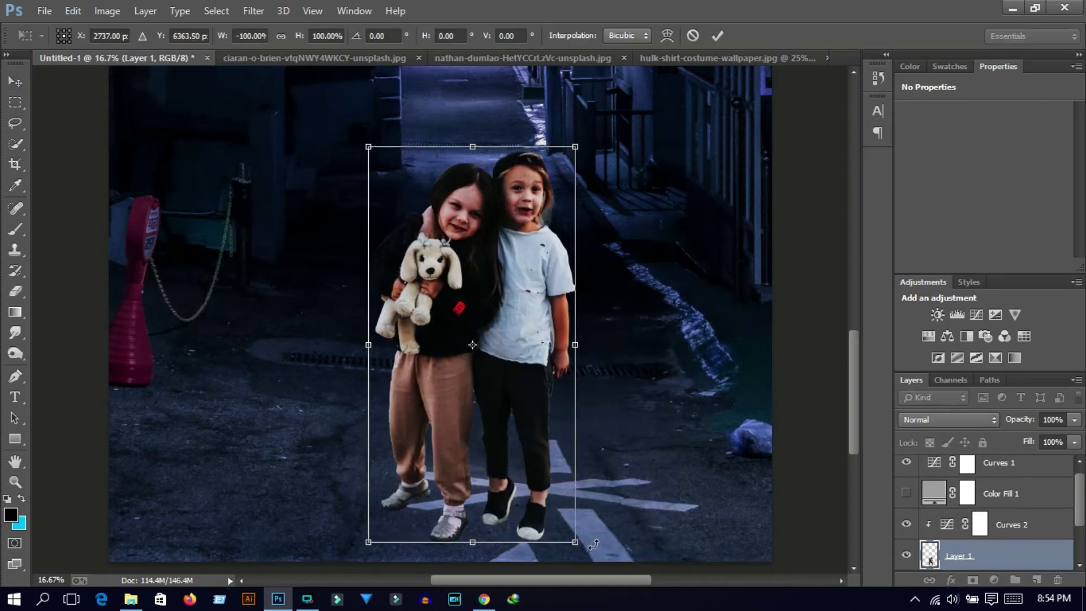
key("ctrl+minus")
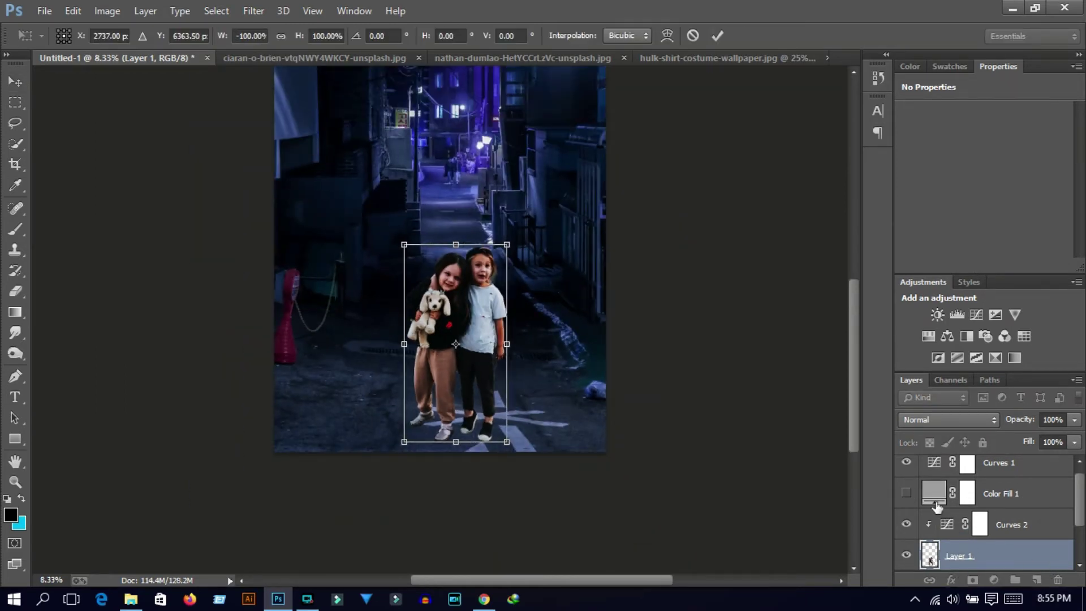
left_click(718, 36)
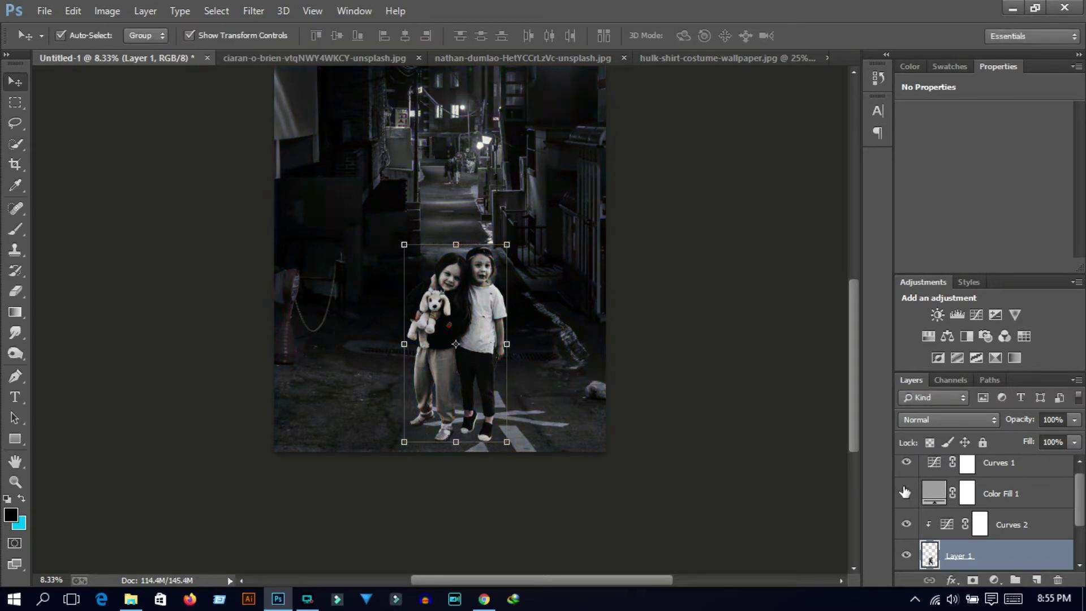
Step: Steepen the children's curve further, toggling the grey fill to check, then leave it hidden
left_click(944, 527)
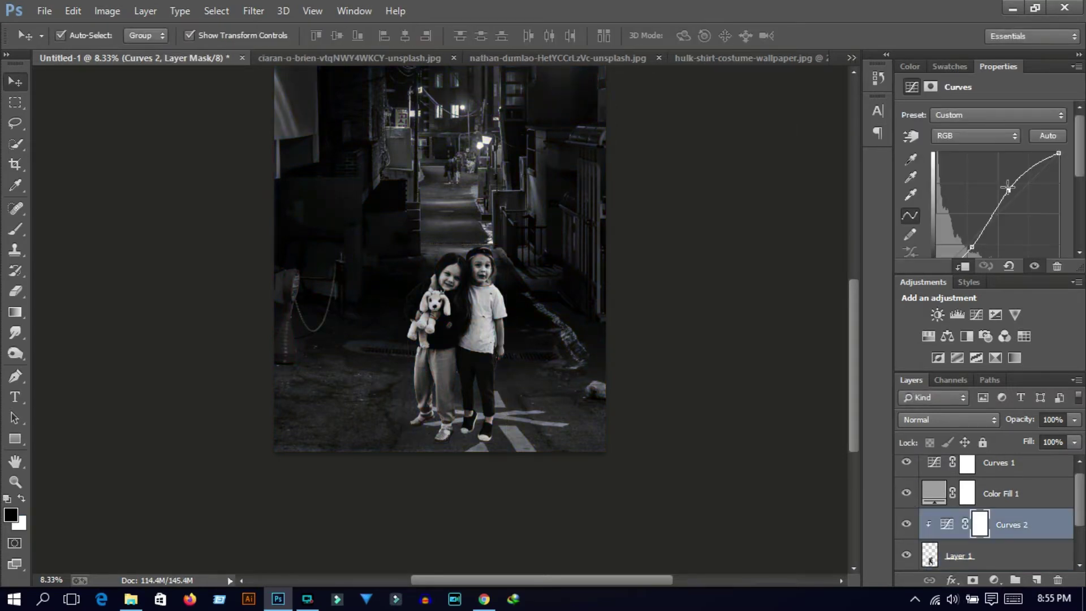
left_click_drag(1007, 187, 1003, 183)
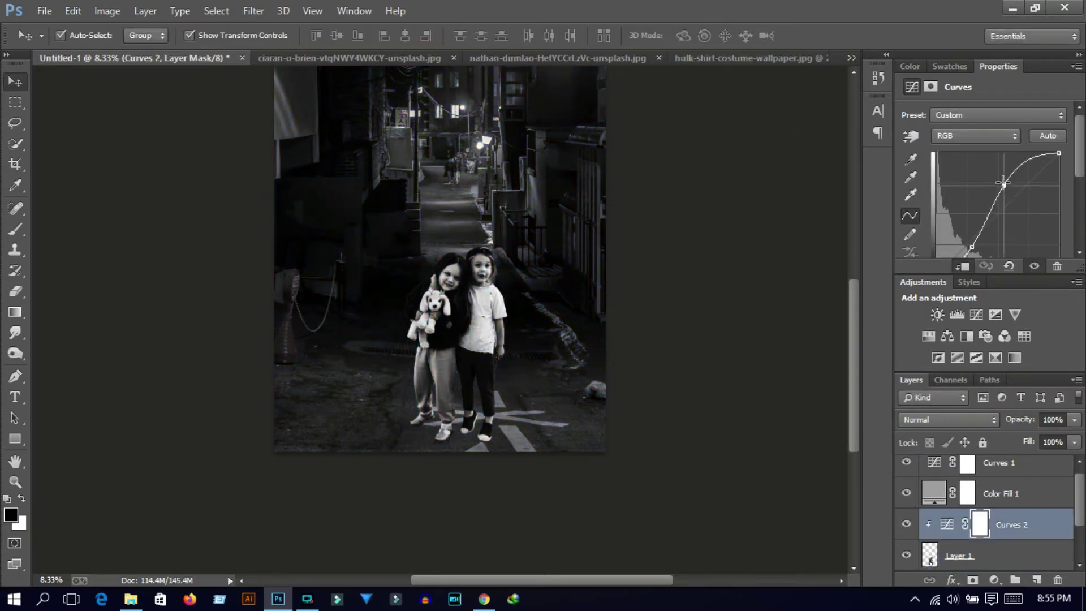
left_click(906, 493)
left_click_drag(972, 250, 972, 252)
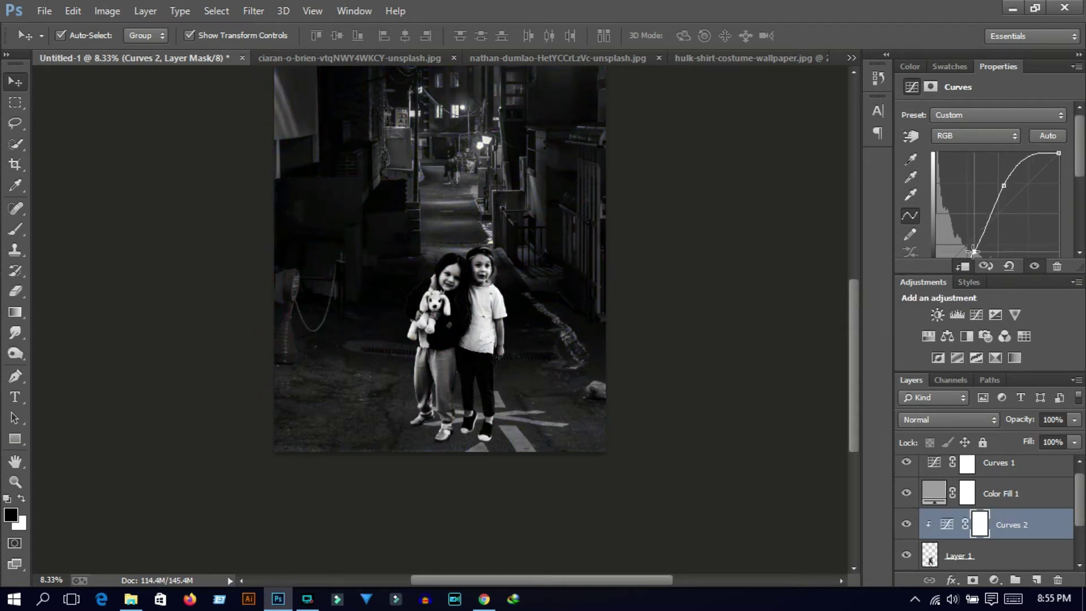
left_click(907, 494)
left_click(906, 494)
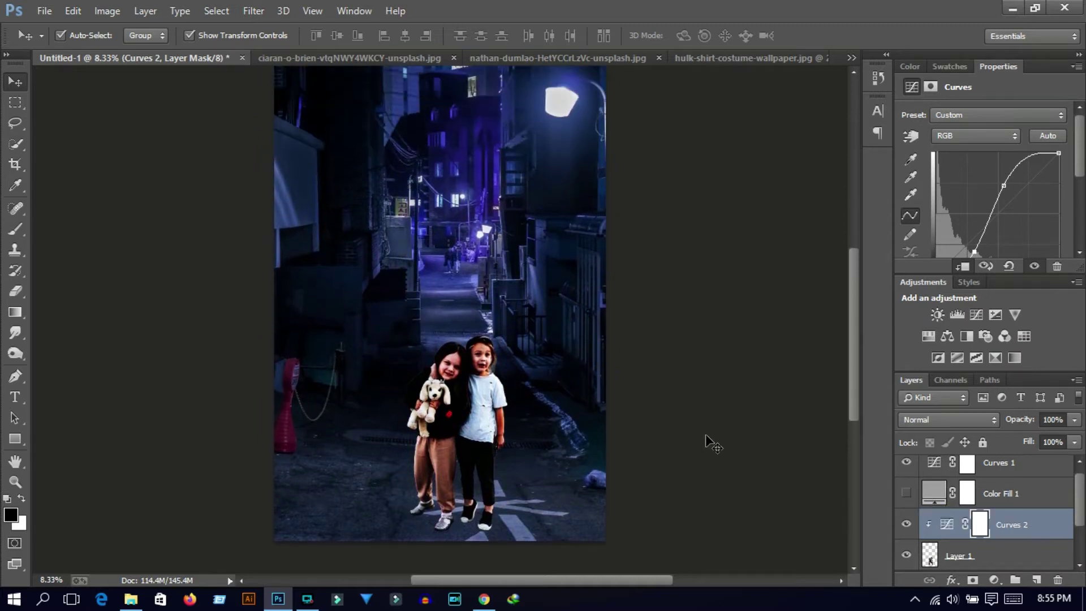
Step: Brighten the scene's darkening Curves 1 slightly and reselect the children layer
left_click(1003, 469)
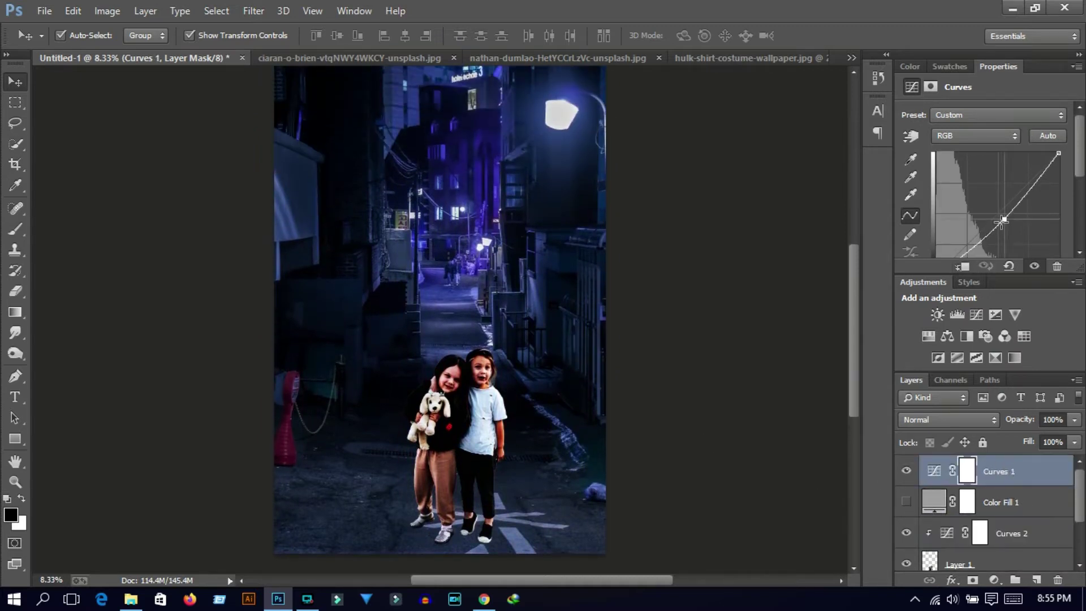
left_click_drag(1004, 217, 999, 219)
left_click(782, 303)
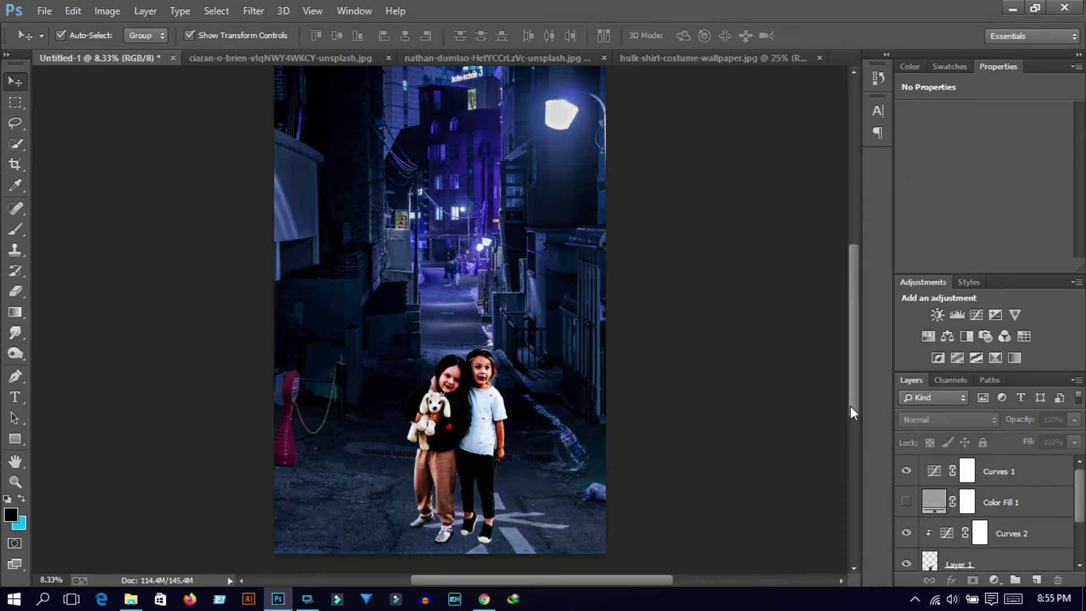
left_click(457, 450)
Step: Add a Hue/Saturation adjustment for the children, shifting their hue and lowering lightness
left_click(993, 580)
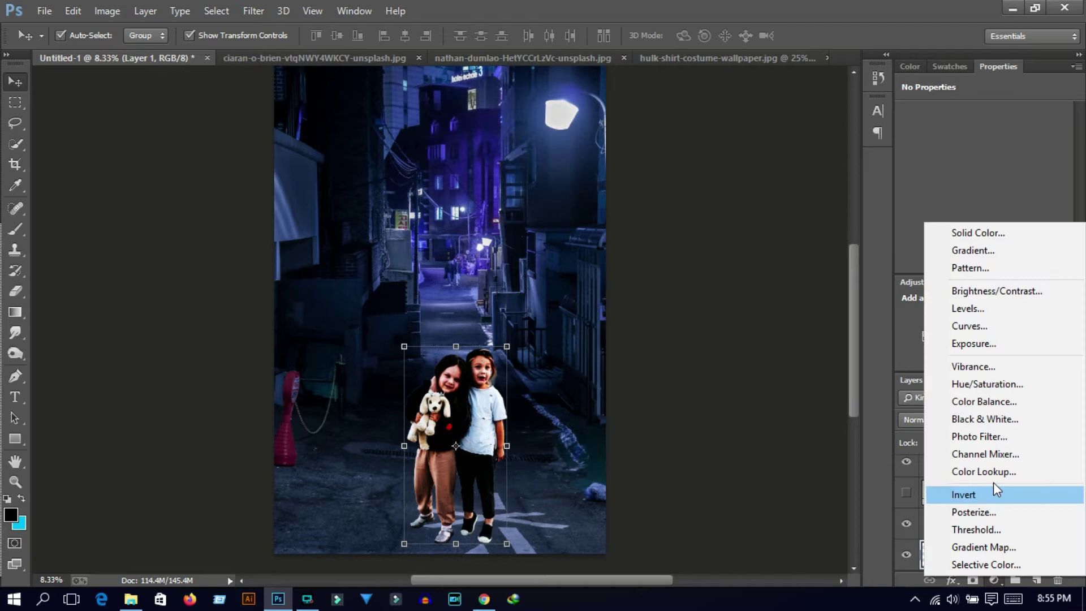
left_click(978, 386)
mouse_move(984, 172)
left_mouse_down()
mouse_move(1016, 171)
mouse_move(959, 191)
mouse_move(971, 187)
left_mouse_up()
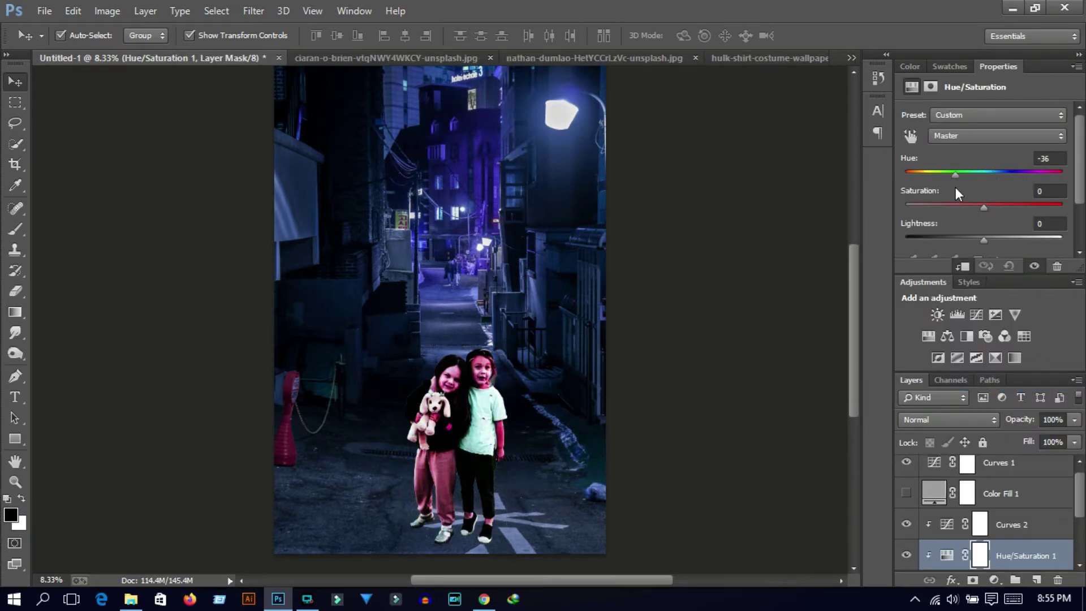
scroll(374, 471, "up", 1)
scroll(371, 466, "up", 1)
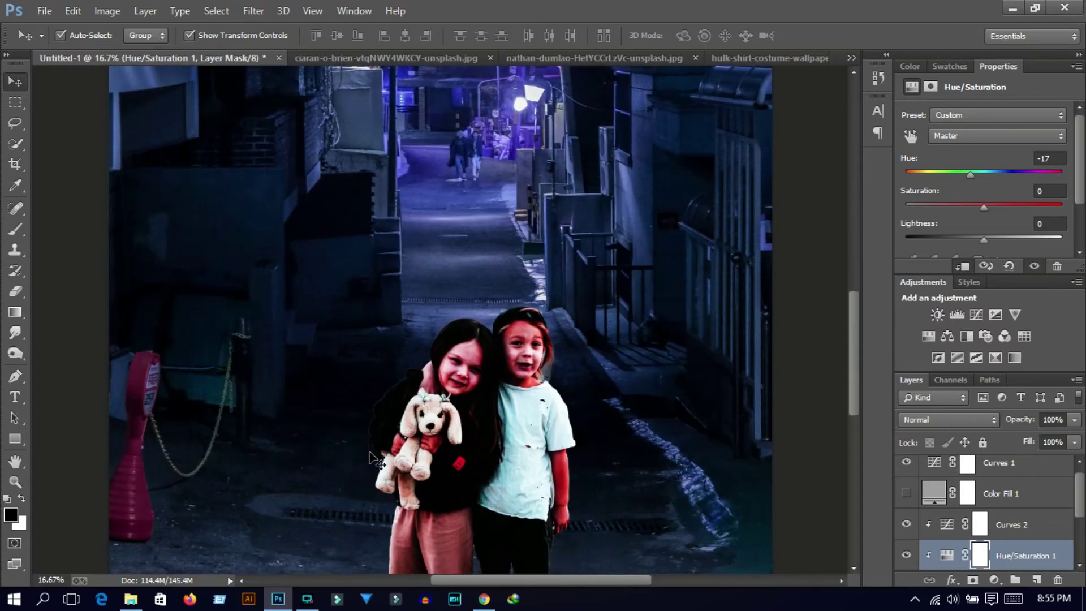
mouse_move(984, 173)
left_mouse_down()
mouse_move(1012, 164)
mouse_move(927, 178)
mouse_move(942, 168)
left_mouse_up()
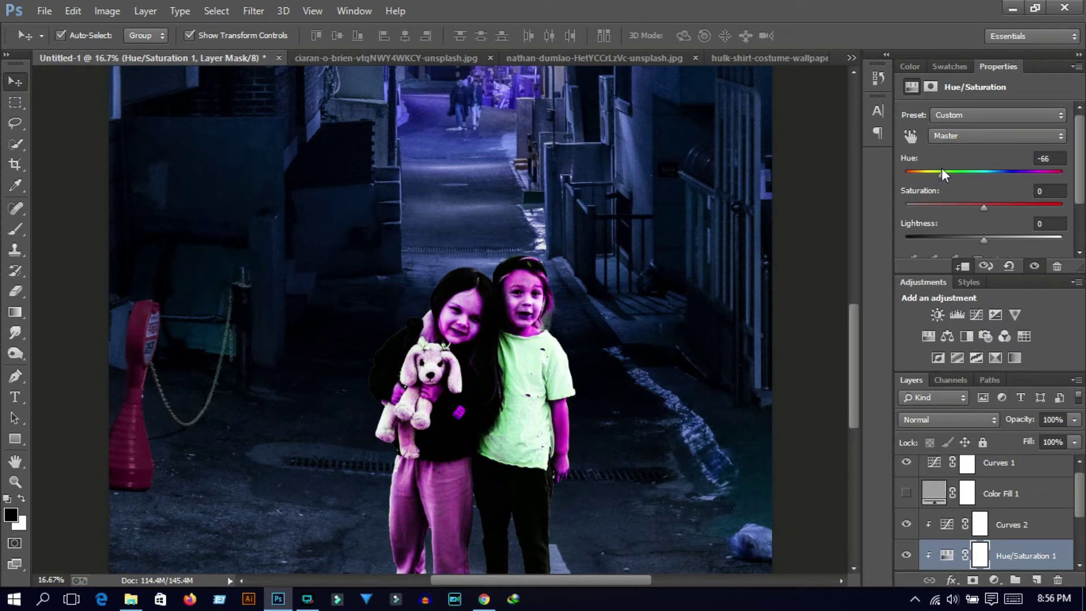
left_click_drag(980, 240, 970, 238)
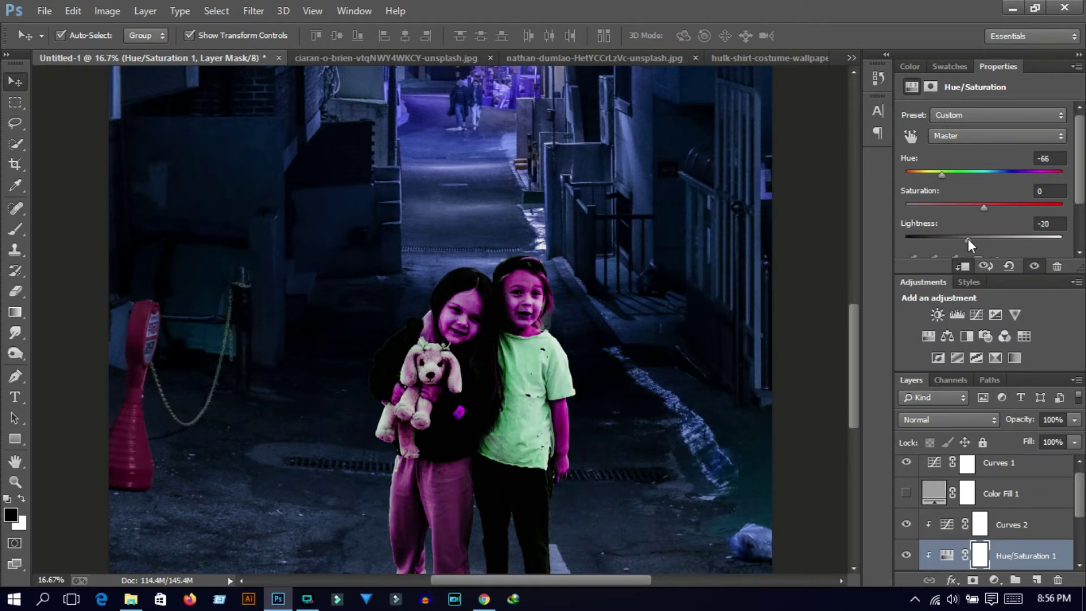
left_click(818, 302)
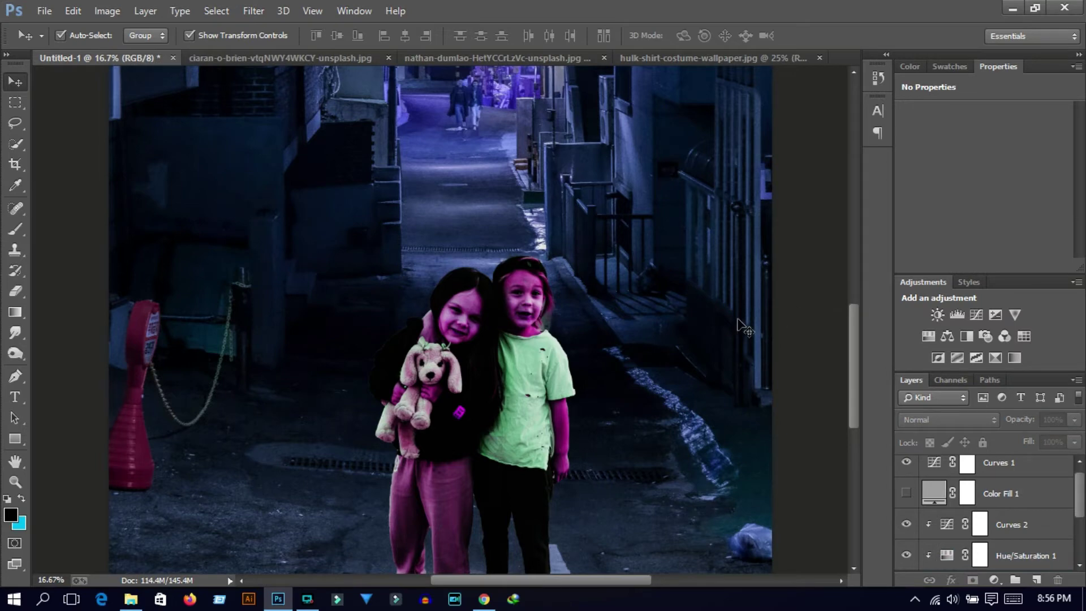
key("ctrl+0")
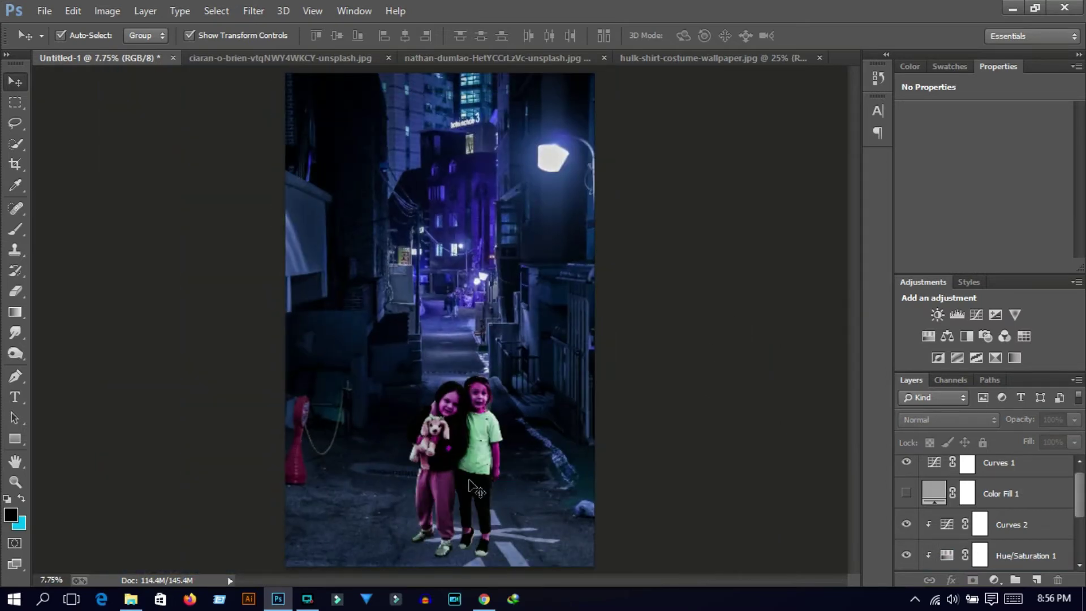
Step: Readjust the children's Curves adjustment to tweak their brightness
left_click(474, 487)
left_click(637, 436)
scroll(428, 445, "up", 1)
scroll(429, 445, "up", 2)
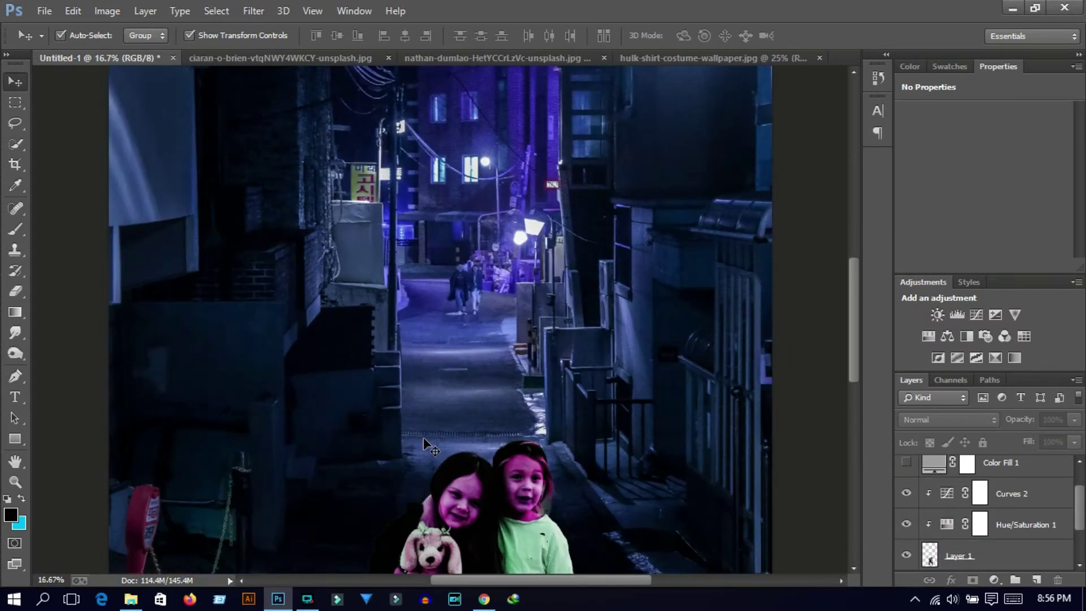
scroll(428, 445, "down", 2)
left_click(1009, 493)
left_click_drag(1004, 188, 1006, 181)
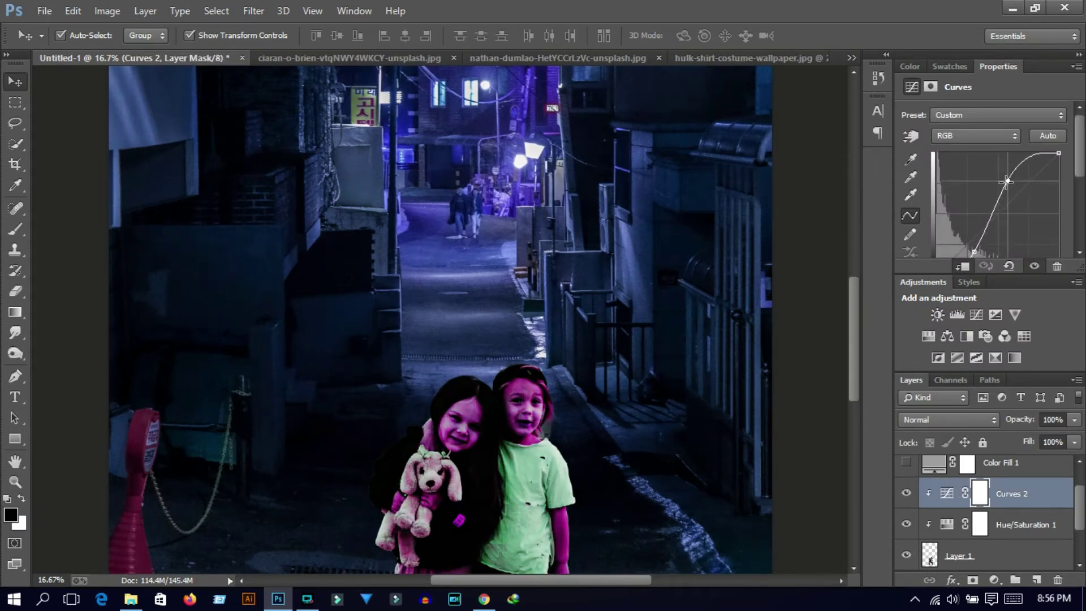
Step: Reduce the children's Hue/Saturation saturation to -68
left_click(998, 528)
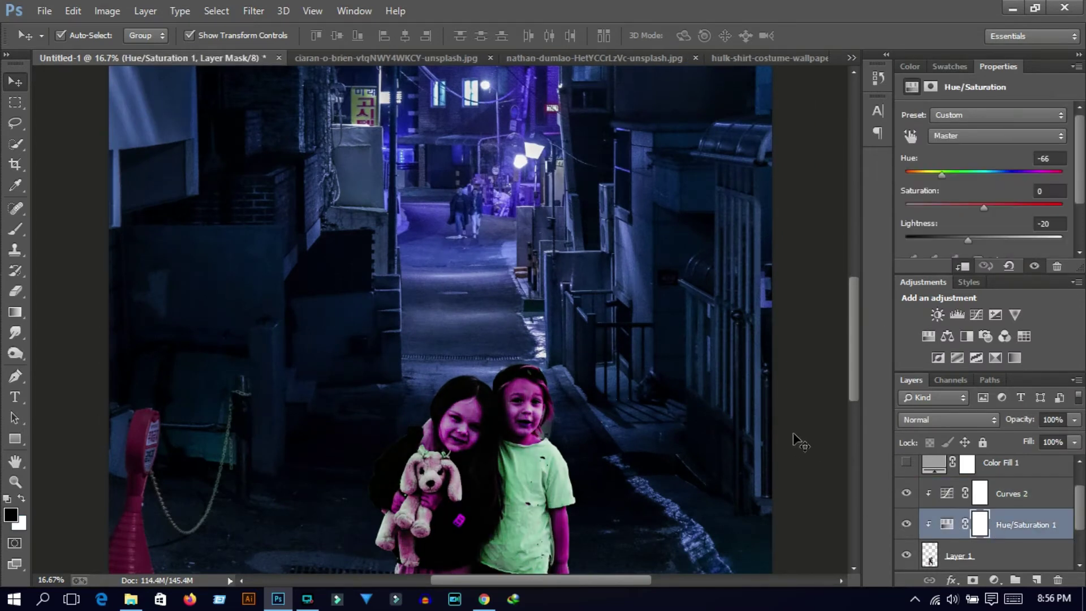
scroll(797, 441, "down", 1)
left_click_drag(939, 207, 930, 208)
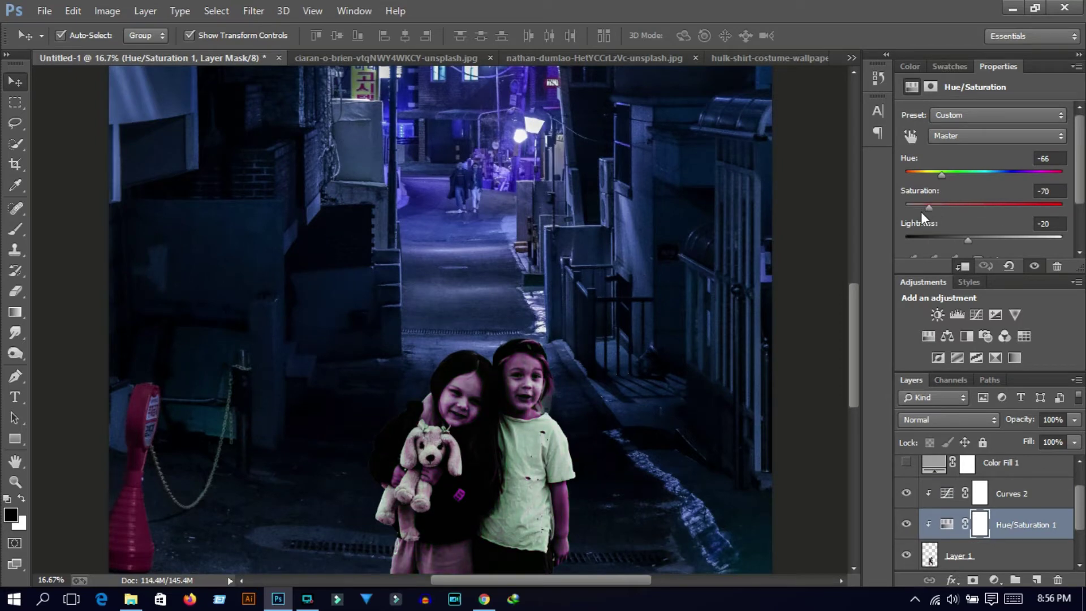
left_click(812, 307)
scroll(809, 317, "down", 5)
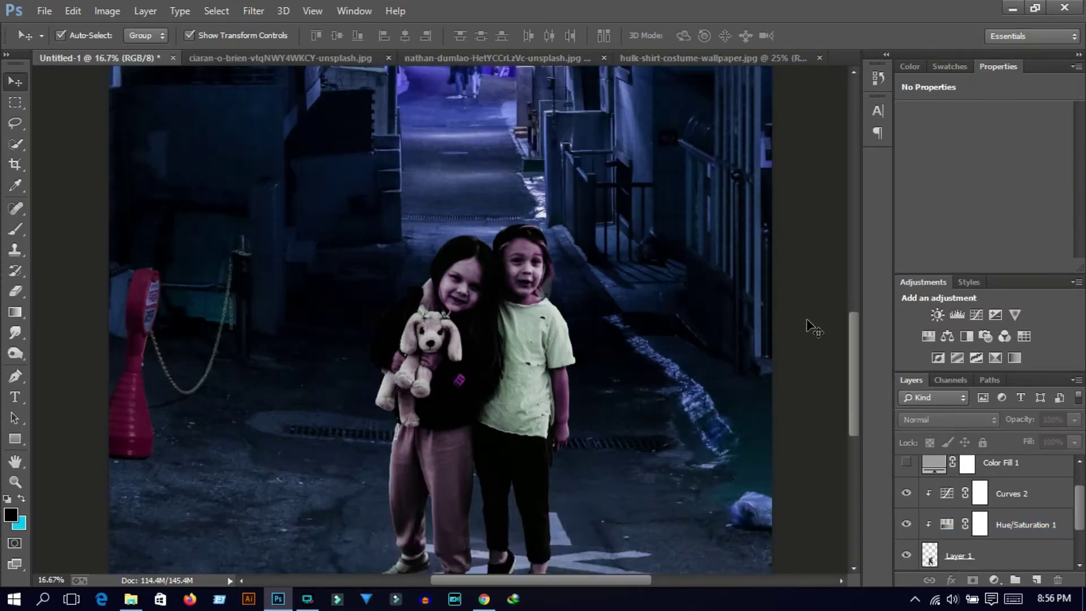
scroll(808, 322, "down", 1)
Step: Set the Hue/Saturation 1 lightness to -22 and select Layer 1
left_click(946, 499)
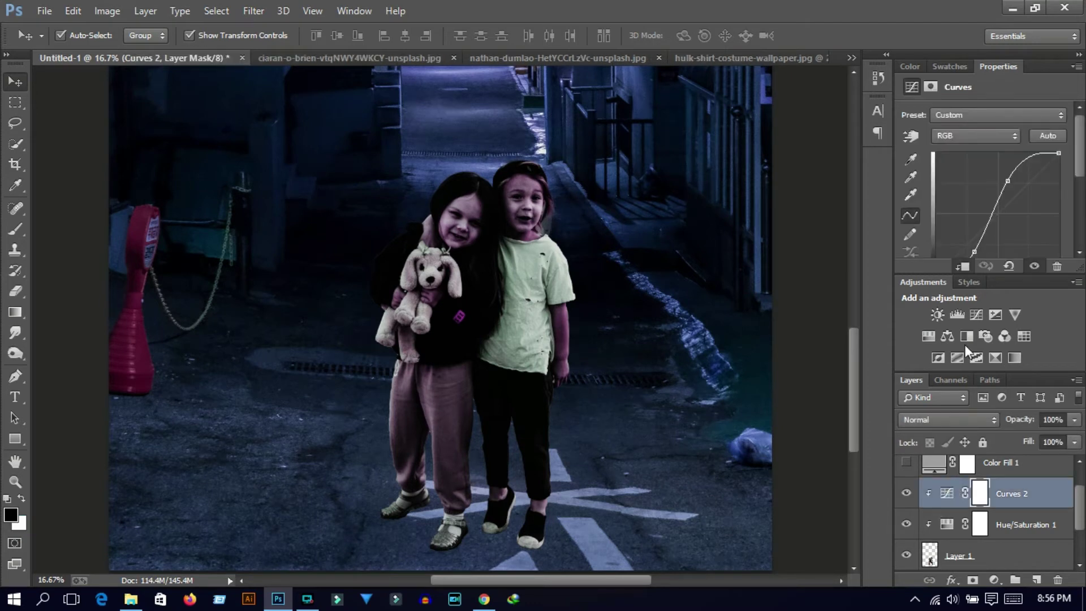
left_click(1007, 527)
left_click_drag(967, 237, 965, 236)
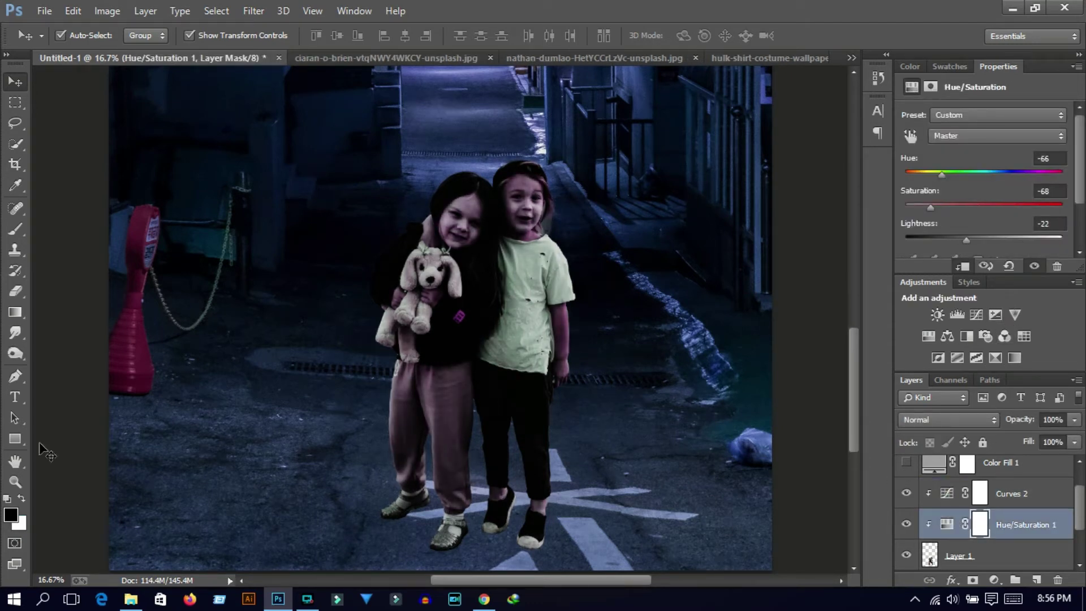
left_click(995, 556)
Step: Burn the girl's pink trousers, then dodge the boy's green shirt and dark trousers
key("o")
mouse_move(394, 416)
left_mouse_down()
mouse_move(444, 497)
mouse_move(423, 337)
mouse_move(384, 301)
mouse_move(447, 374)
mouse_move(406, 248)
mouse_move(492, 308)
mouse_move(480, 484)
mouse_move(501, 555)
mouse_move(477, 311)
mouse_move(487, 274)
mouse_move(508, 484)
left_mouse_up()
right_click(15, 354)
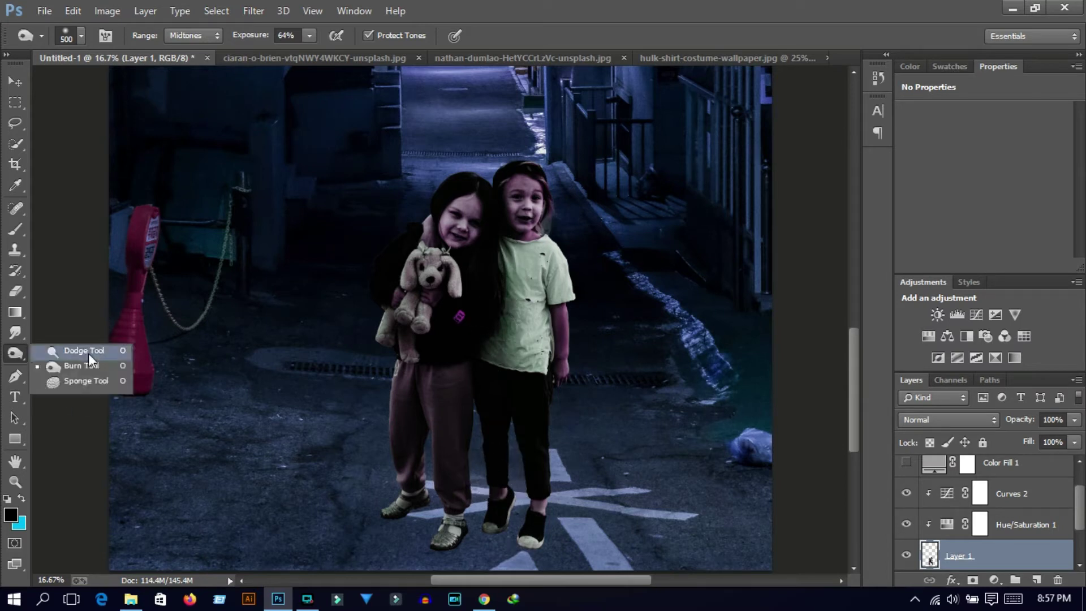
left_click(67, 352)
left_click_drag(478, 353, 488, 362)
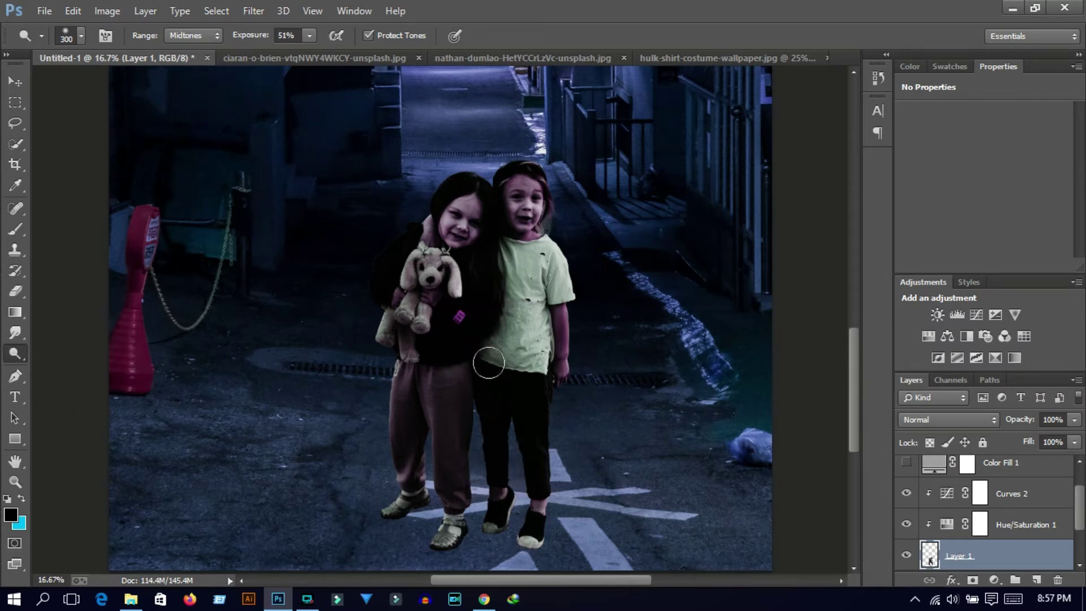
left_click_drag(471, 403, 499, 436)
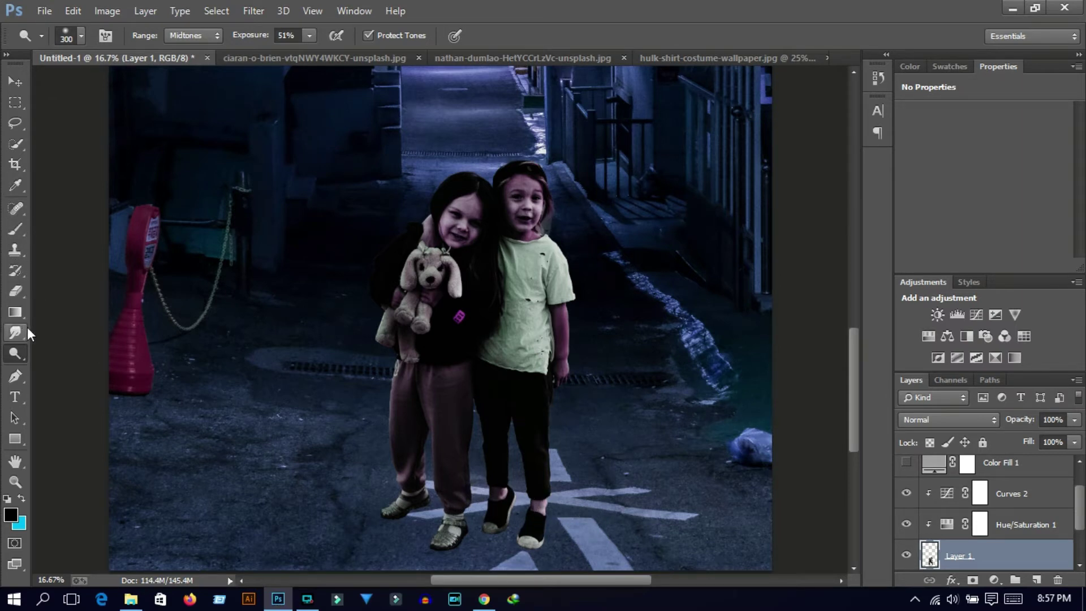
scroll(1010, 481, "down", 2)
left_click(973, 524)
Step: With a smaller Burn brush, darken the Layer 2 pavement around the children's feet
right_click(15, 355)
left_click(57, 369)
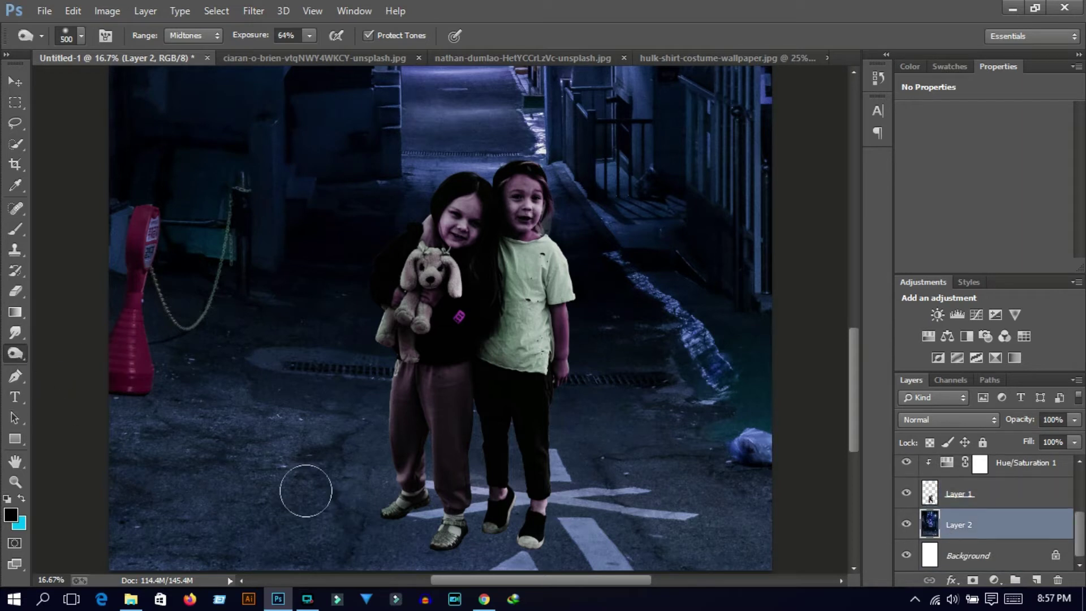
key("bracketleft")
key("bracketleft")
key("bracketleft")
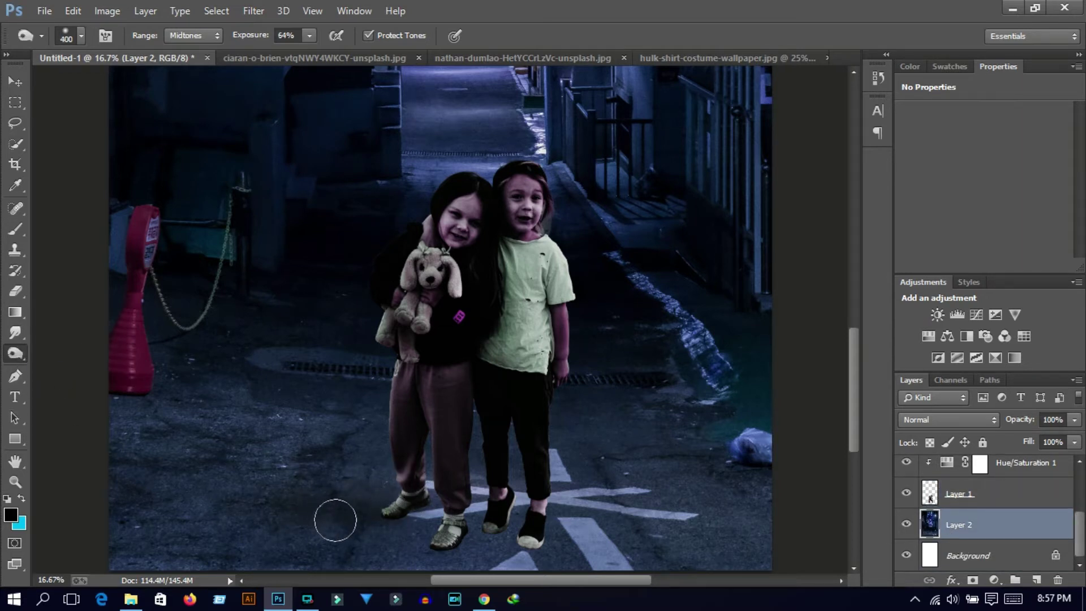
mouse_move(335, 520)
left_mouse_down()
mouse_move(213, 538)
mouse_move(354, 528)
mouse_move(324, 520)
mouse_move(530, 530)
mouse_move(477, 523)
mouse_move(396, 538)
mouse_move(177, 494)
mouse_move(142, 526)
mouse_move(520, 517)
mouse_move(377, 527)
left_mouse_up()
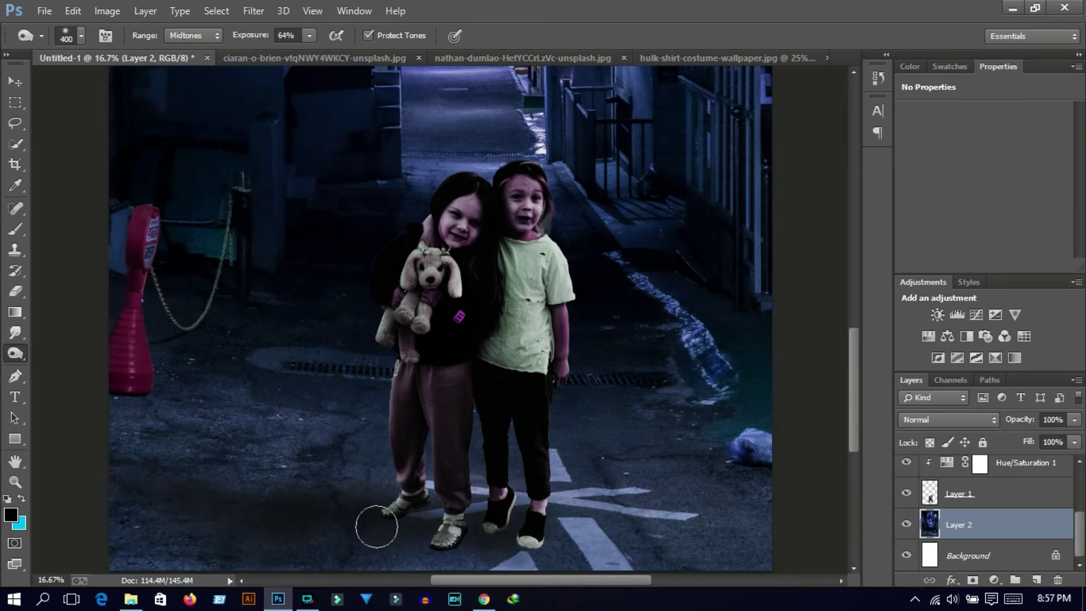
key("ctrl+0")
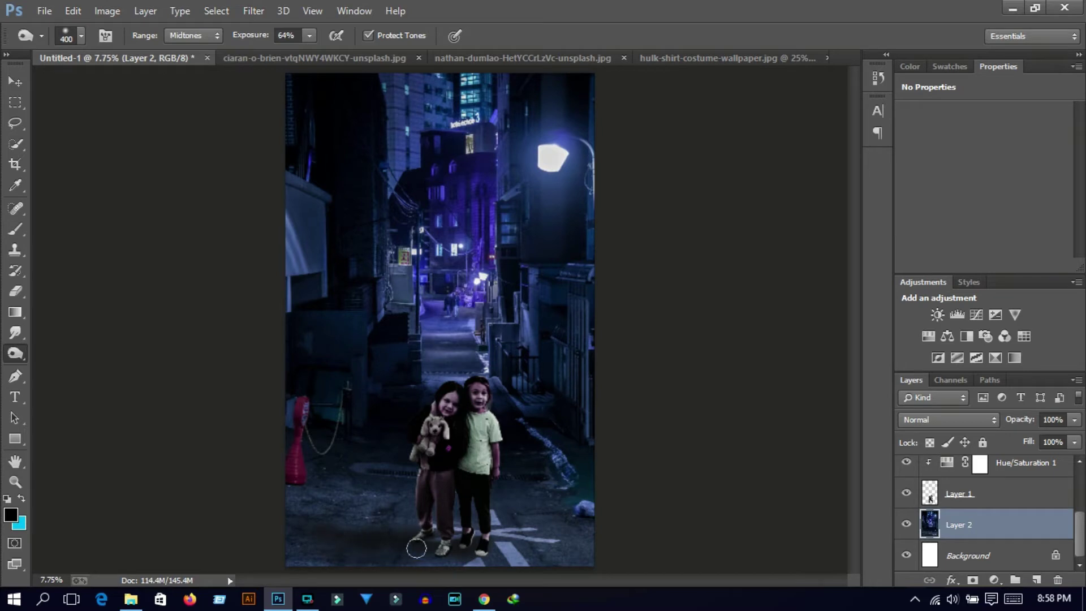
Step: Change the children's Hue/Saturation to hue -118 and saturation -31 for a purple tint
left_click(14, 79)
left_click(464, 444)
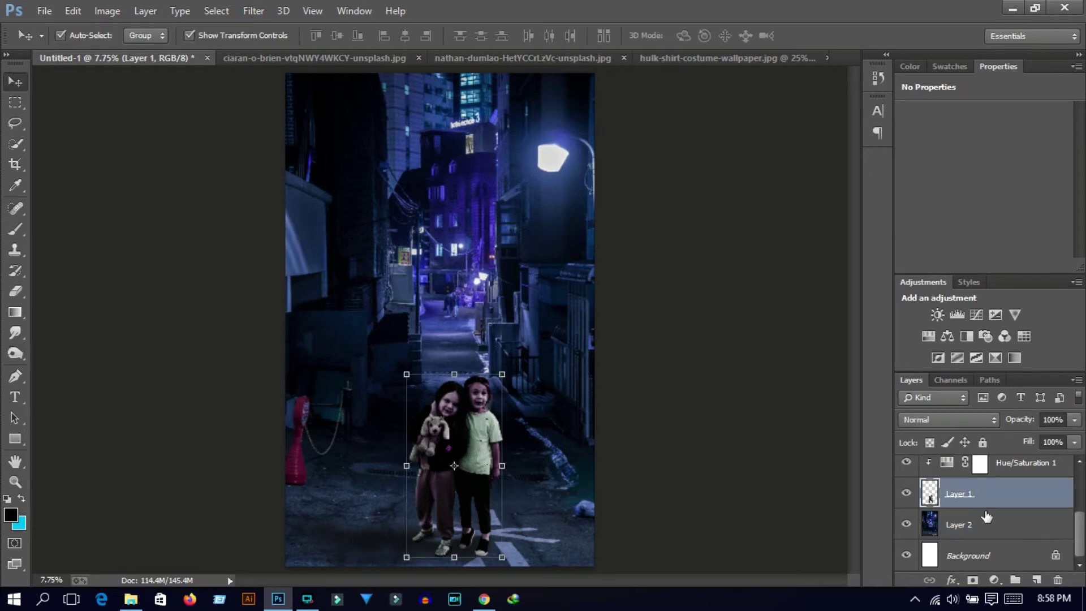
left_click(979, 470)
left_click(954, 475)
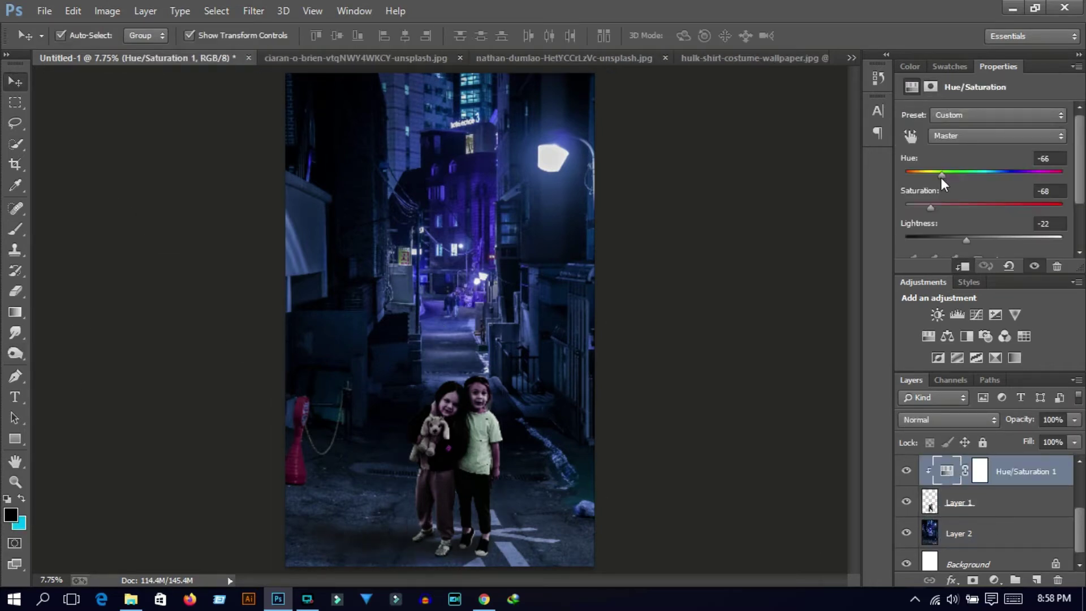
left_click_drag(941, 177, 926, 181)
scroll(465, 450, "up", 4)
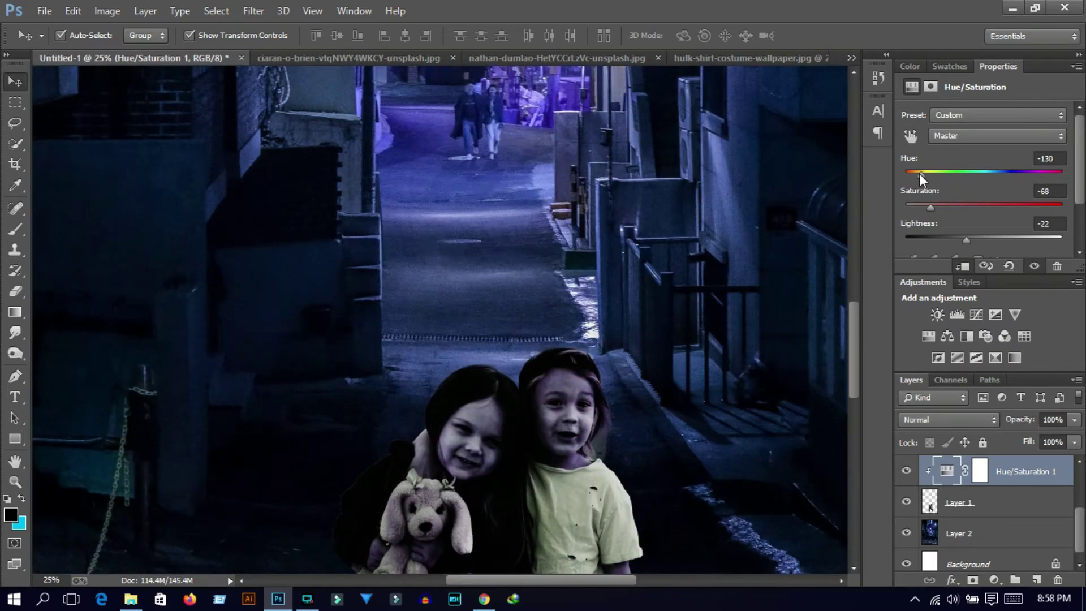
left_click_drag(919, 173, 959, 207)
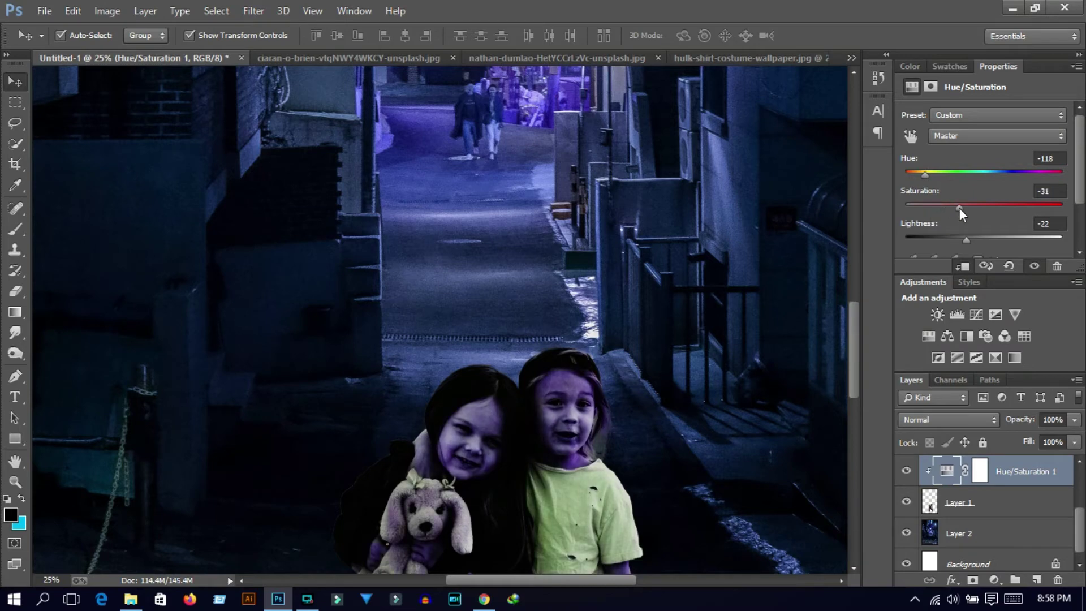
Step: Select the street background Layer 2, then deselect it
left_click(823, 256)
scroll(822, 255, "down", 4)
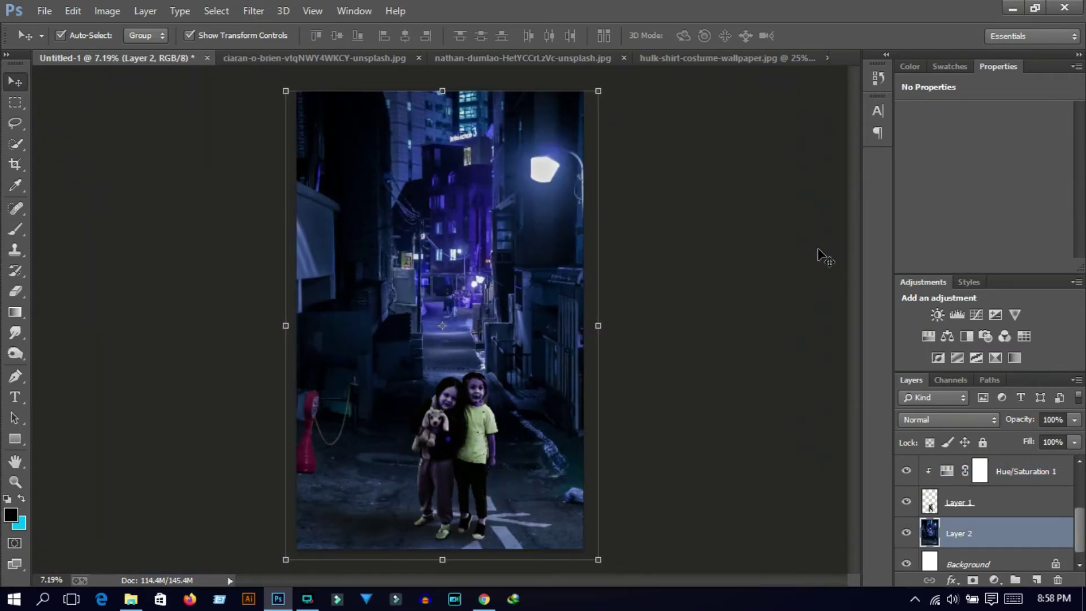
left_click(727, 330)
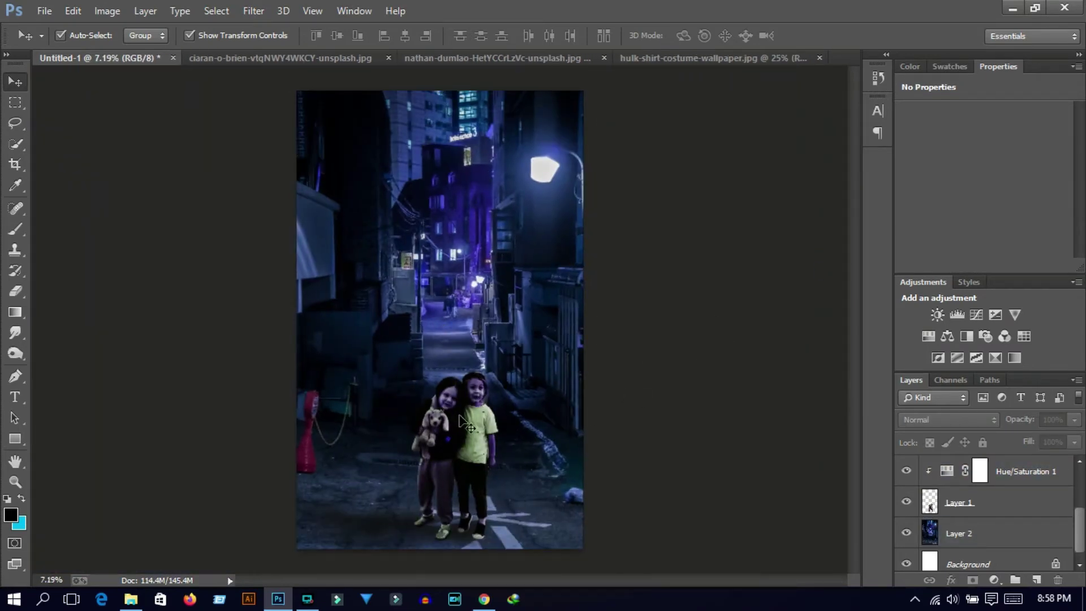
scroll(459, 420, "up", 1)
scroll(459, 420, "up", 1)
Step: Switch to the Dodge tool on Layer 1 and lighten the girl's forehead
left_click(16, 361)
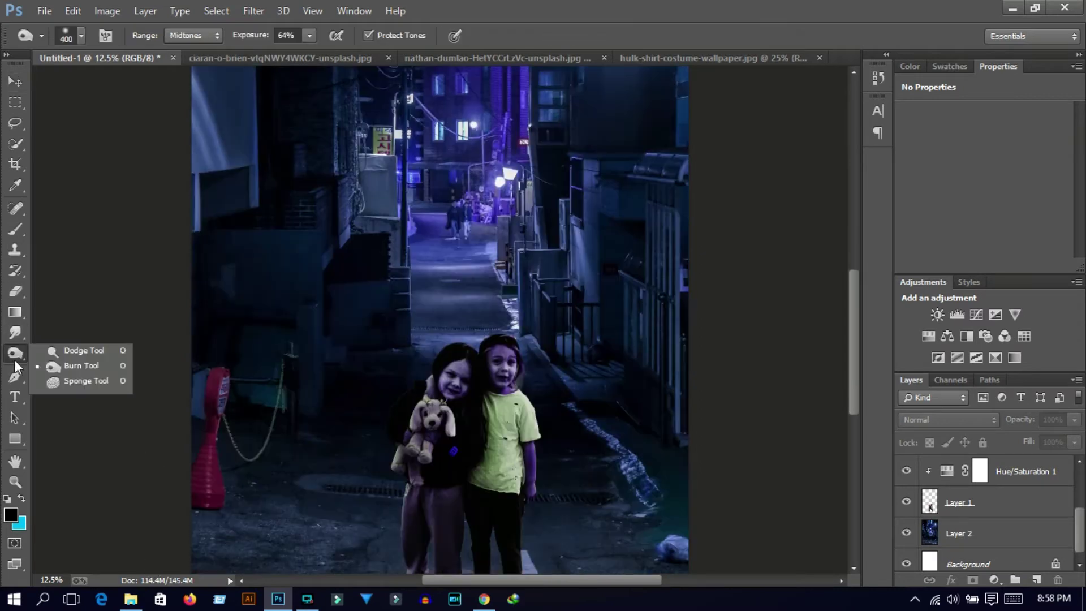
left_click(82, 351)
left_click(961, 502)
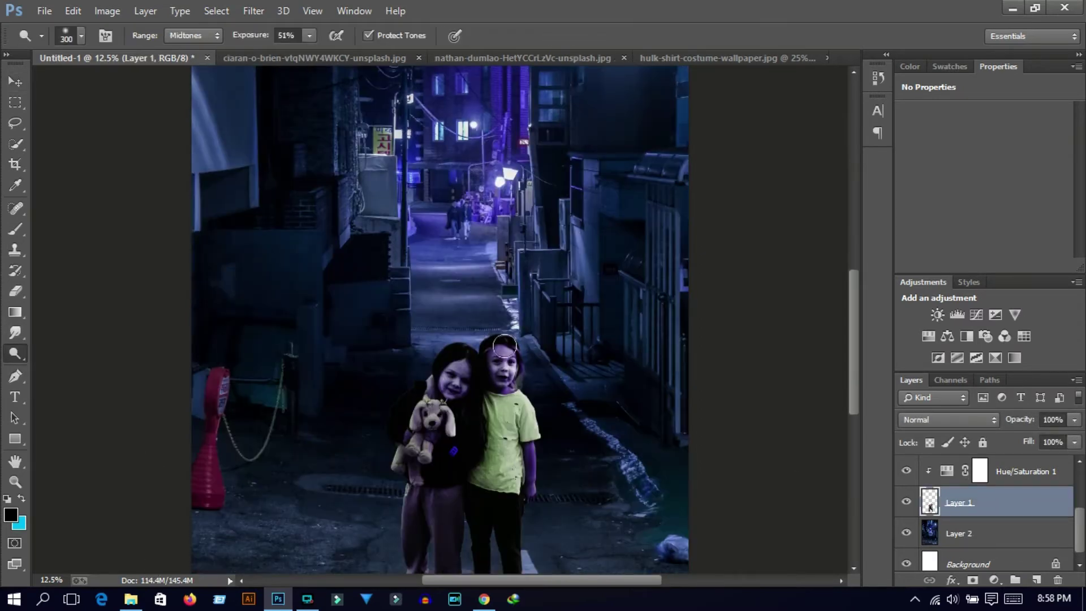
scroll(504, 346, "up", 1)
scroll(507, 364, "up", 1)
scroll(497, 374, "up", 1)
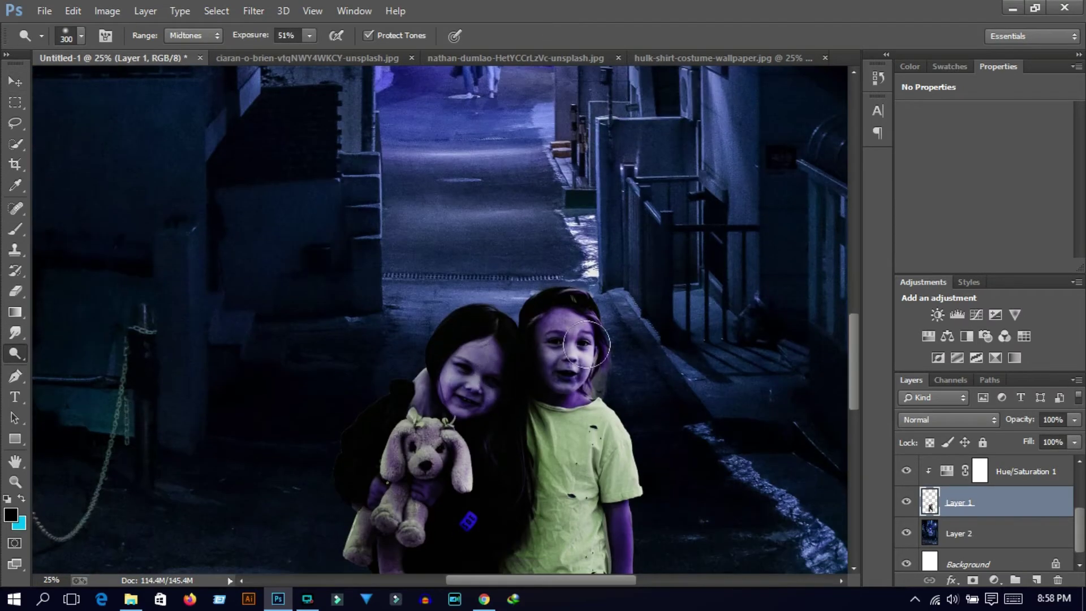
key("bracketright")
key("bracketright")
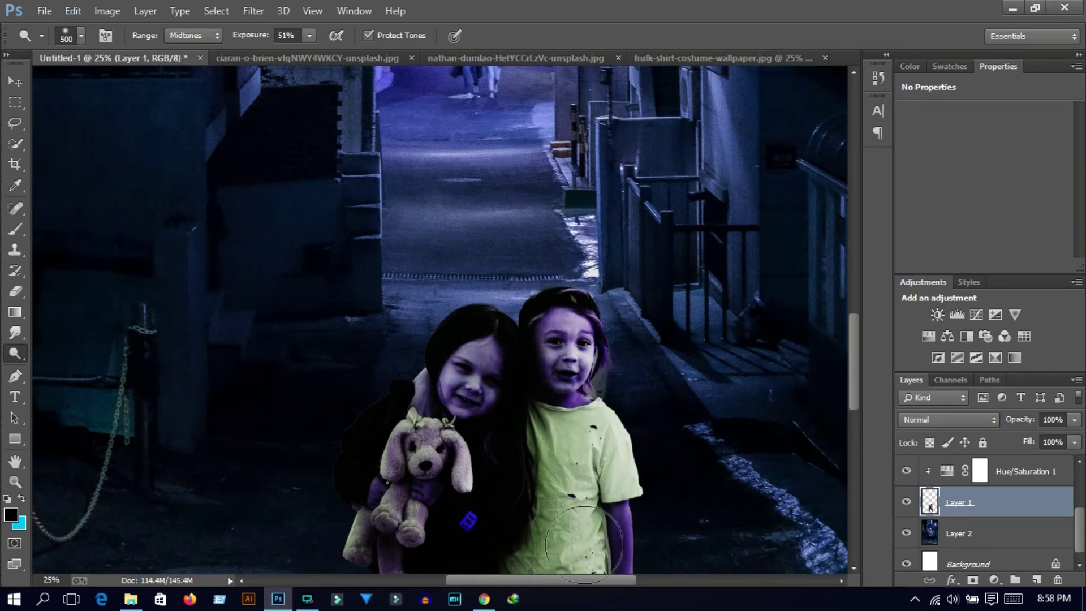
left_click_drag(497, 344, 507, 356)
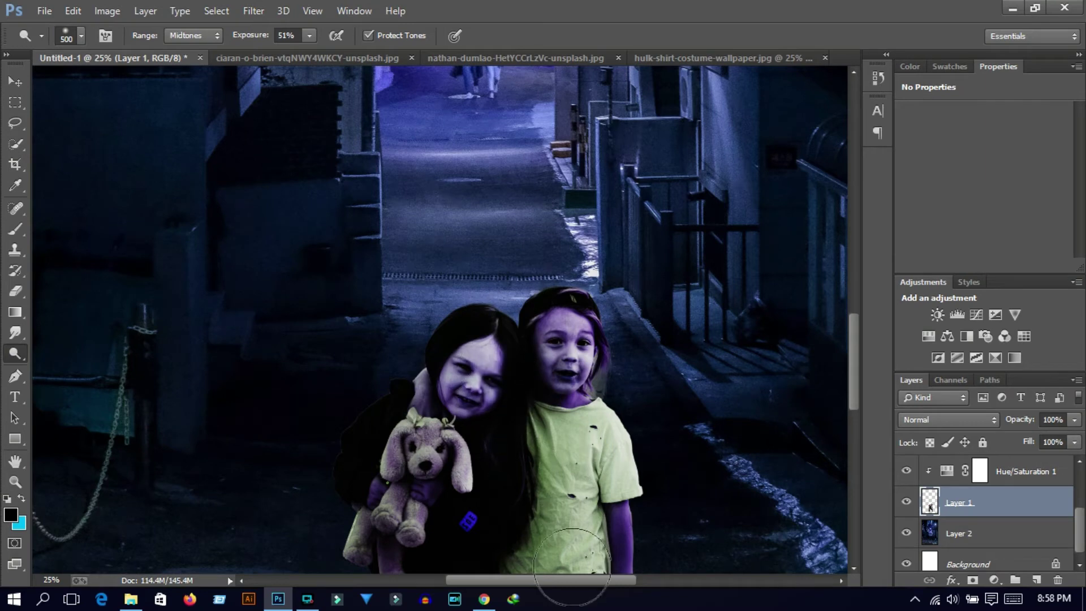
scroll(627, 483, "down", 2)
key("bracketleft")
key("bracketleft")
key("bracketleft")
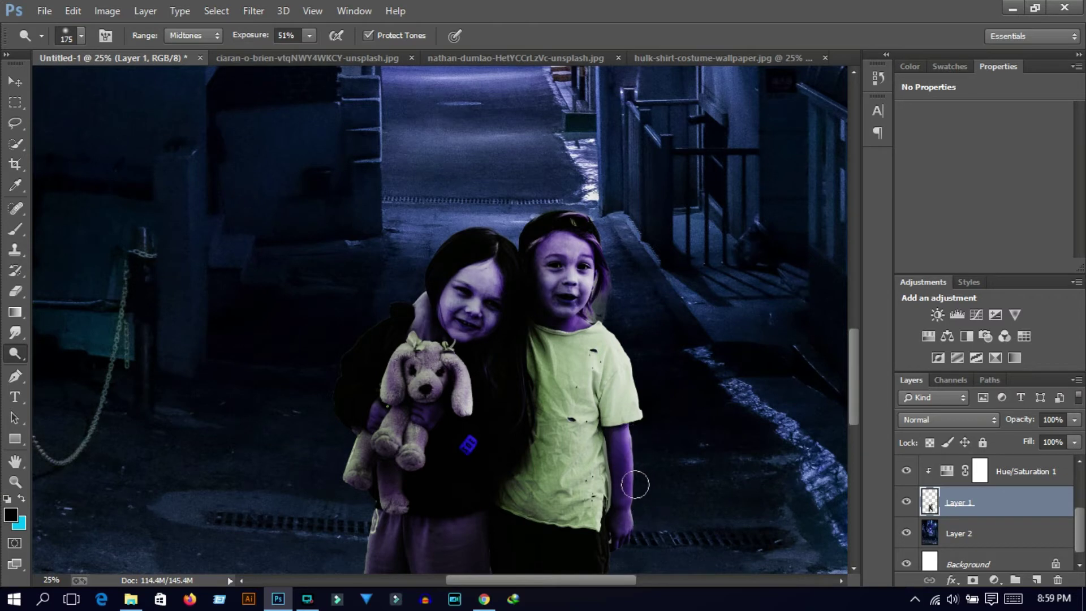
Step: Dodge the boy's purple arm, neck and the top of his hair
mouse_move(633, 433)
left_mouse_down()
mouse_move(634, 531)
mouse_move(638, 478)
left_mouse_up()
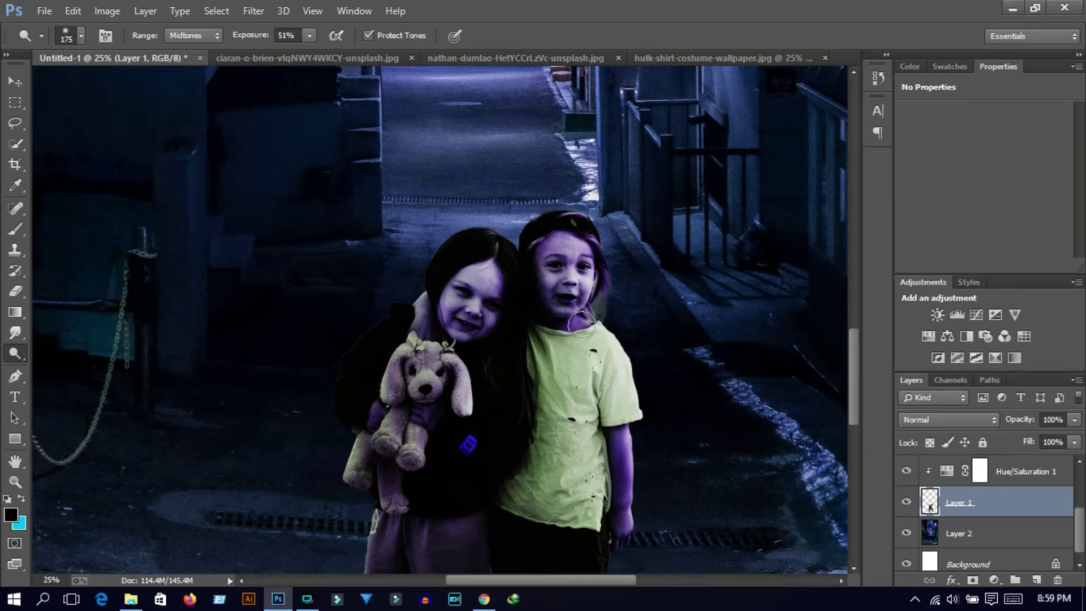
mouse_move(580, 325)
left_mouse_down()
mouse_move(600, 255)
mouse_move(601, 311)
left_mouse_up()
left_click_drag(566, 218, 541, 228)
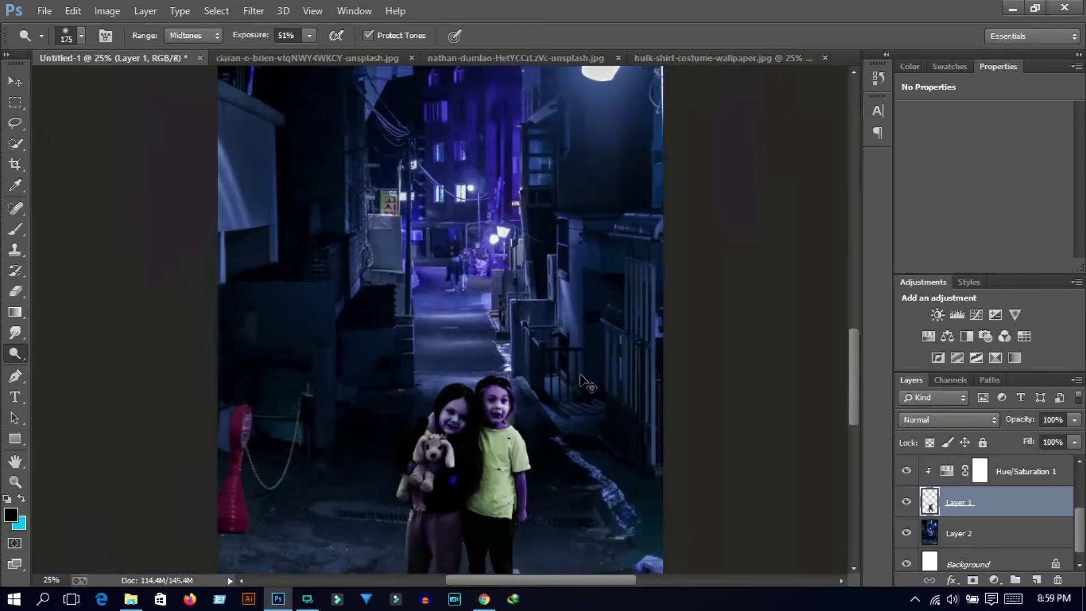
key("ctrl+0")
scroll(510, 480, "up", 3)
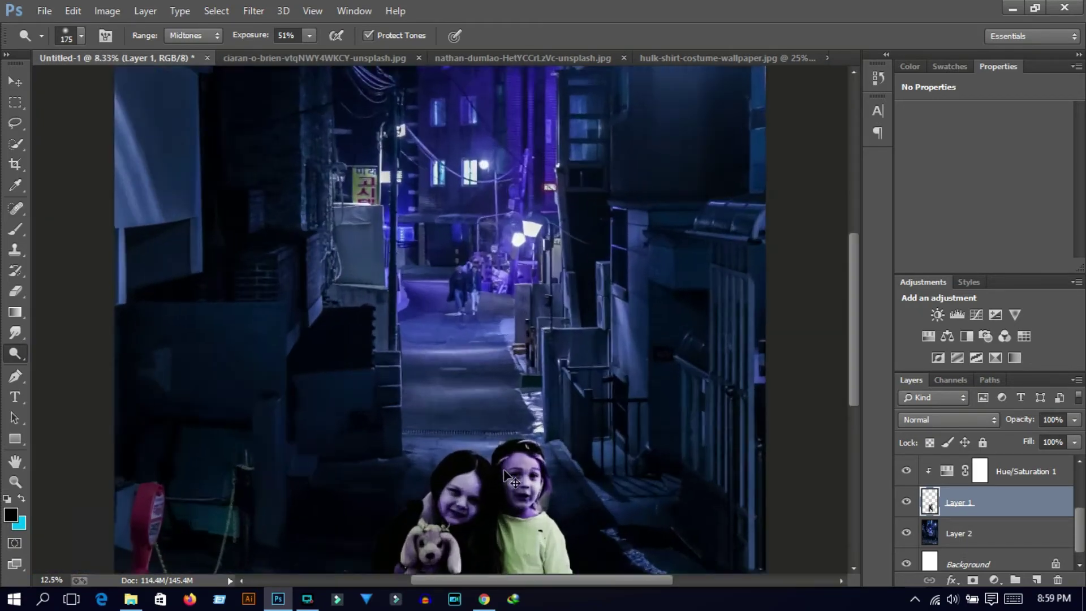
scroll(503, 467, "up", 2)
scroll(504, 461, "up", 1)
scroll(504, 461, "down", 3)
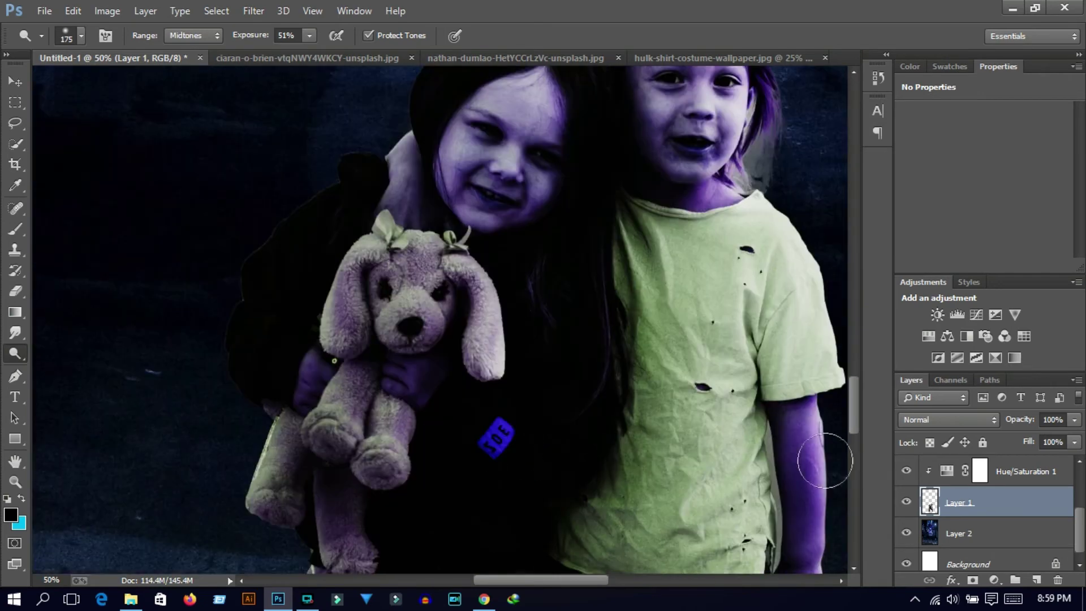
scroll(820, 458, "down", 1)
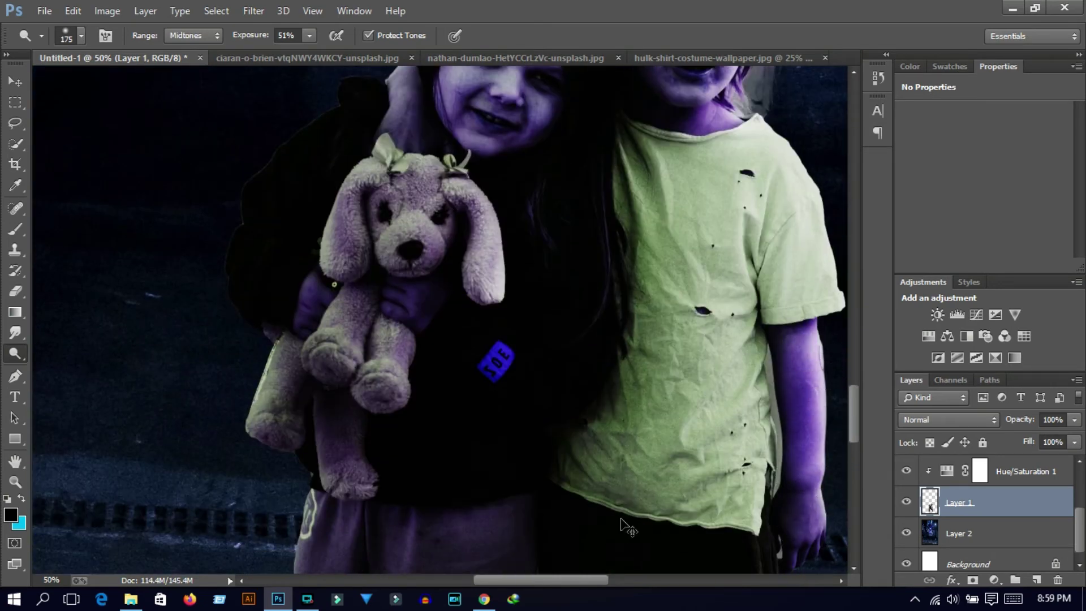
key("ctrl+minus")
key("ctrl+minus")
key("ctrl+minus")
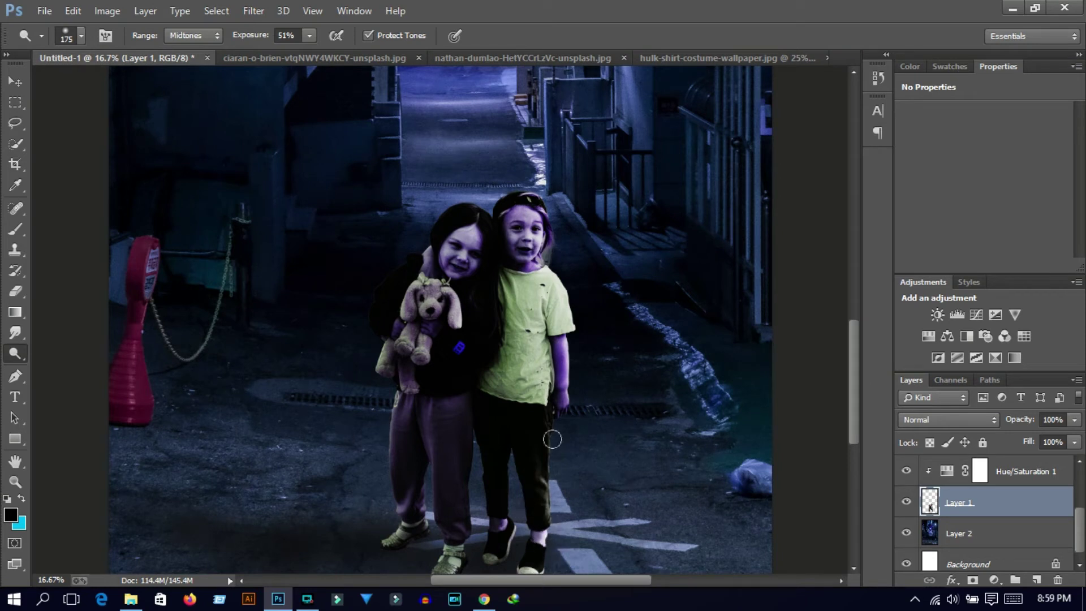
Step: Brighten the boy's green shirt from waist to collar
left_click_drag(535, 384, 551, 276)
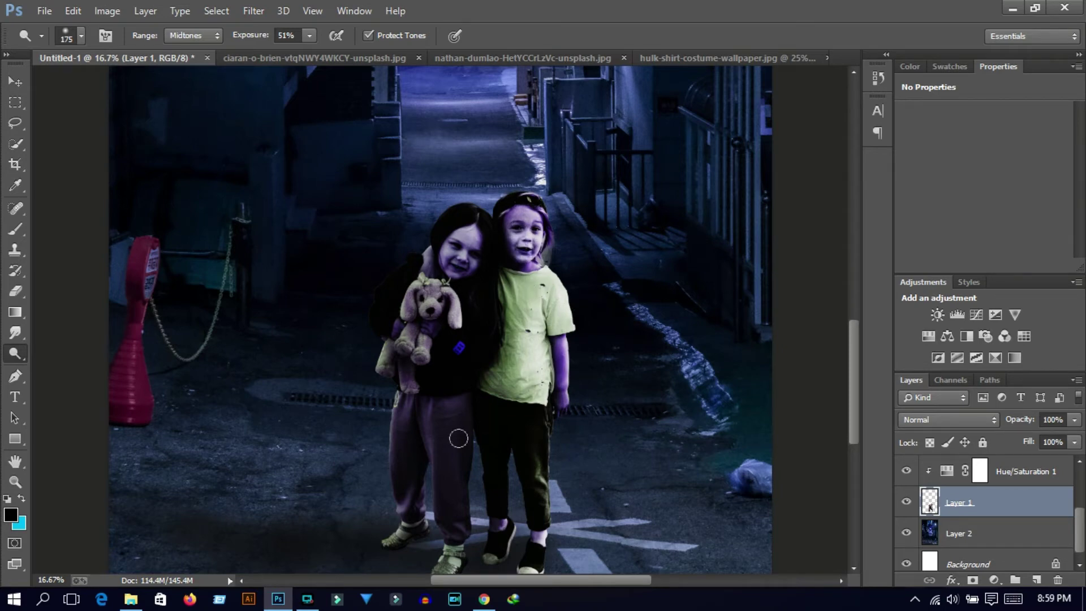
key("ctrl+0")
scroll(461, 447, "up", 2)
scroll(456, 437, "up", 1)
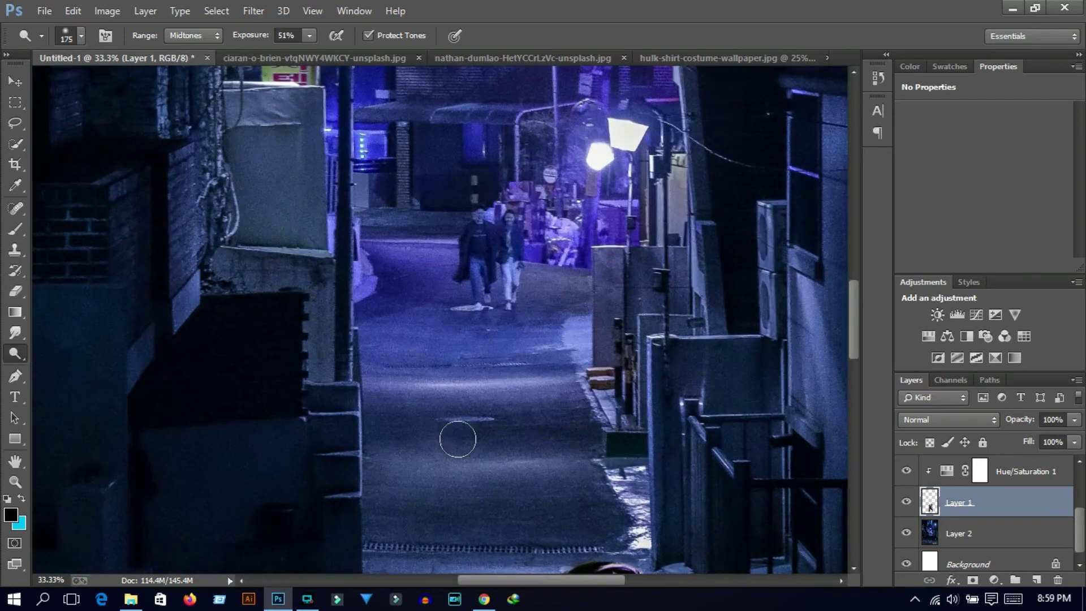
scroll(449, 436, "down", 3)
scroll(725, 427, "up", 1)
Step: Dodge the boy's forearm, the plush dog's head and the girl's face
left_click_drag(683, 407, 683, 449)
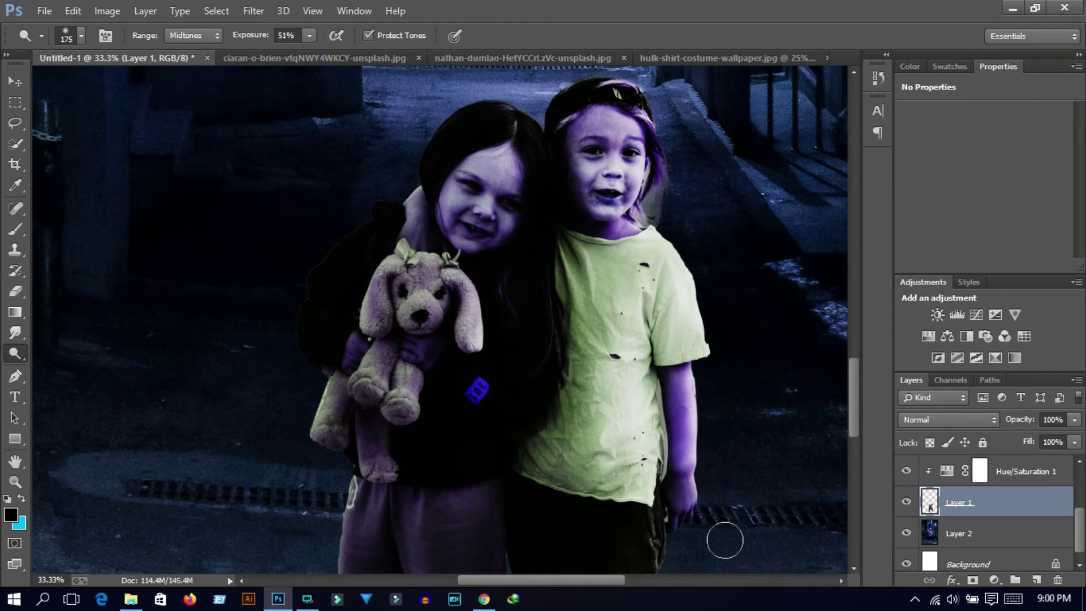
left_click_drag(475, 336, 430, 294)
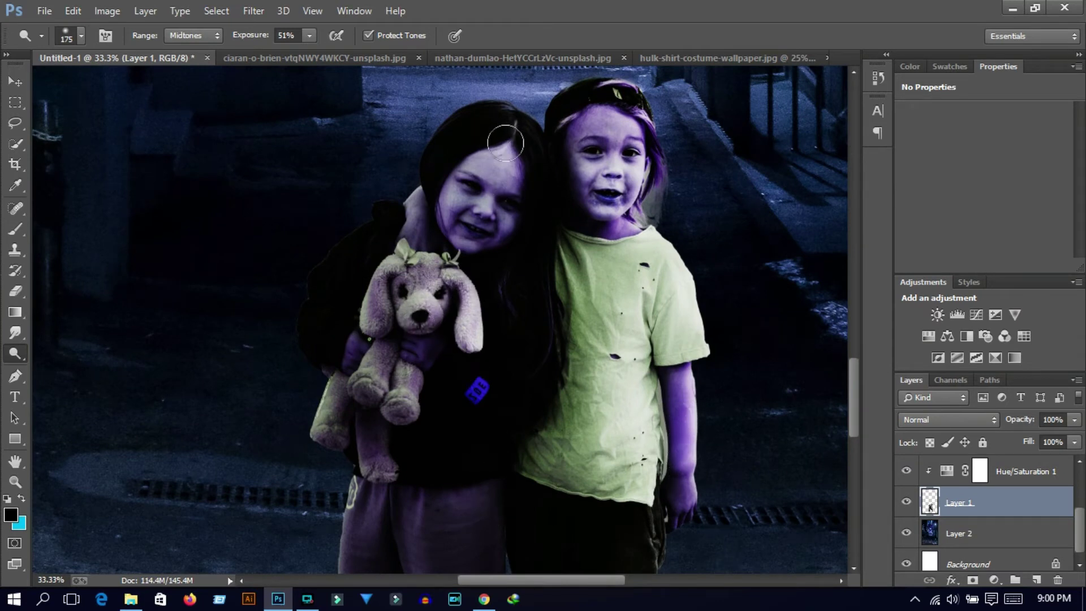
left_click_drag(505, 144, 525, 190)
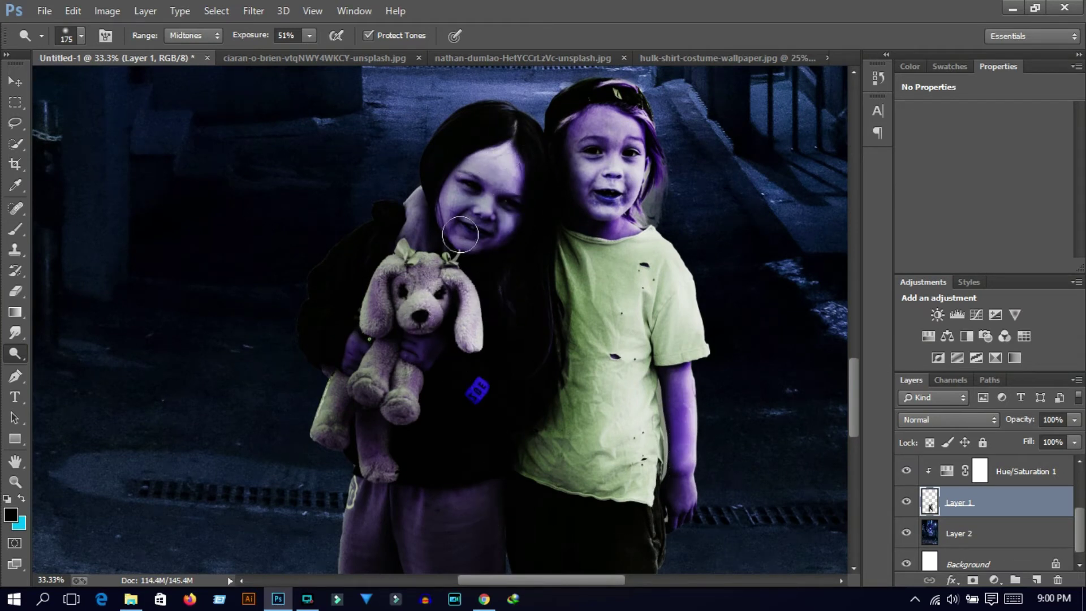
key("ctrl+0")
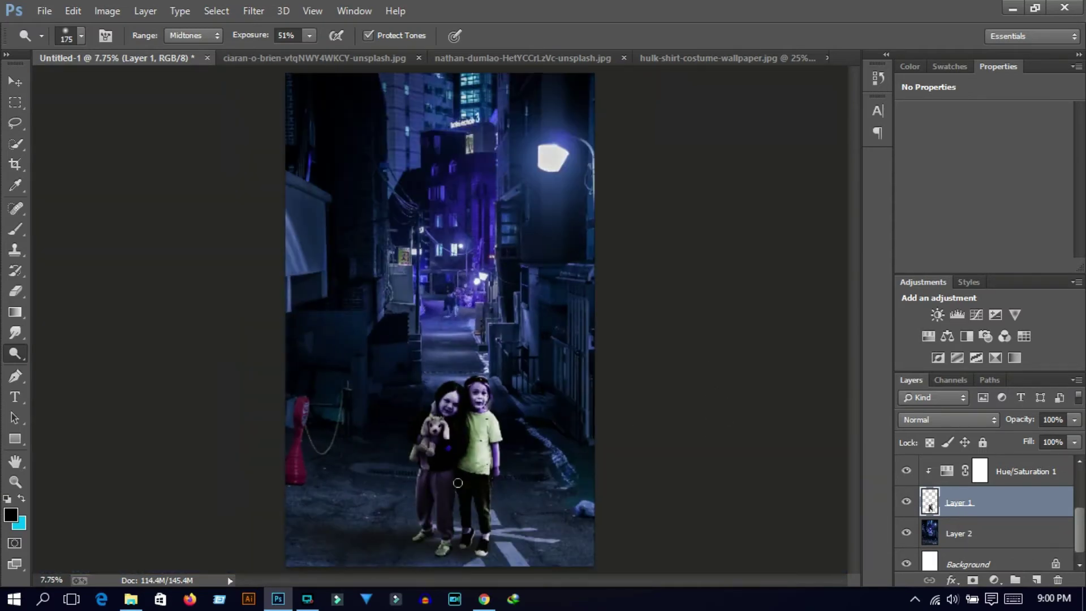
scroll(502, 368, "up", 5)
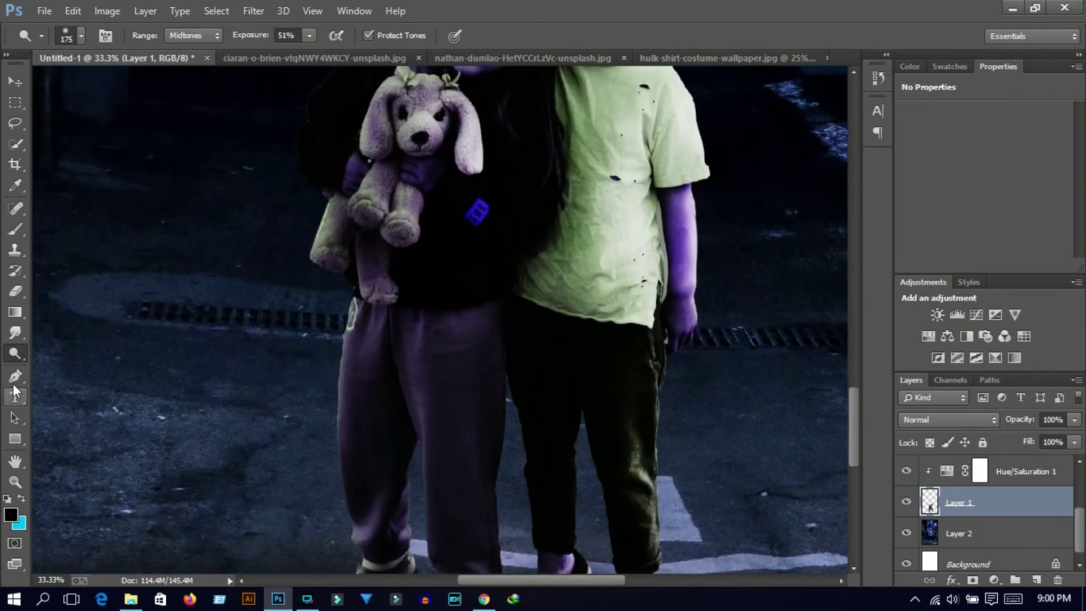
right_click(16, 354)
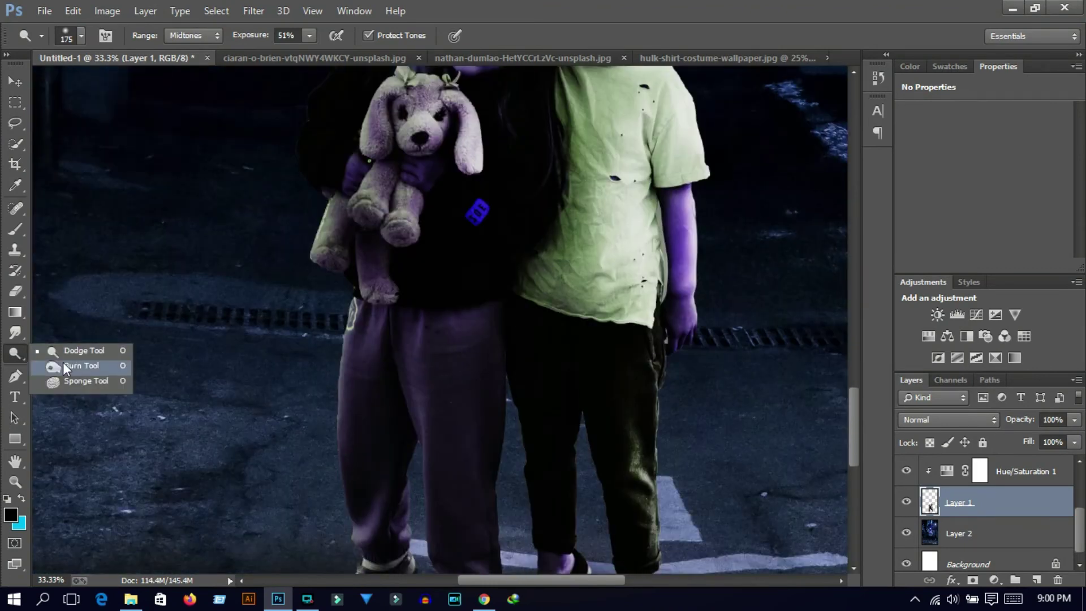
Step: With a smaller Burn brush, darken the girl's pant leg
left_click(57, 366)
key("bracketleft")
key("bracketleft")
key("bracketleft")
left_click_drag(340, 351, 344, 478)
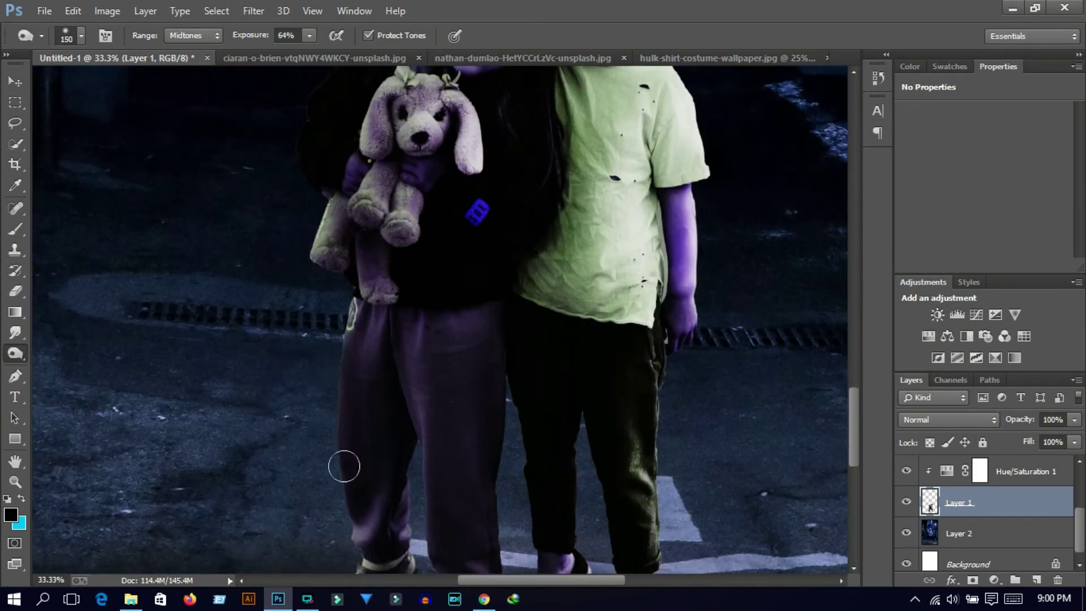
mouse_move(407, 362)
left_mouse_down()
mouse_move(428, 503)
mouse_move(379, 561)
left_mouse_up()
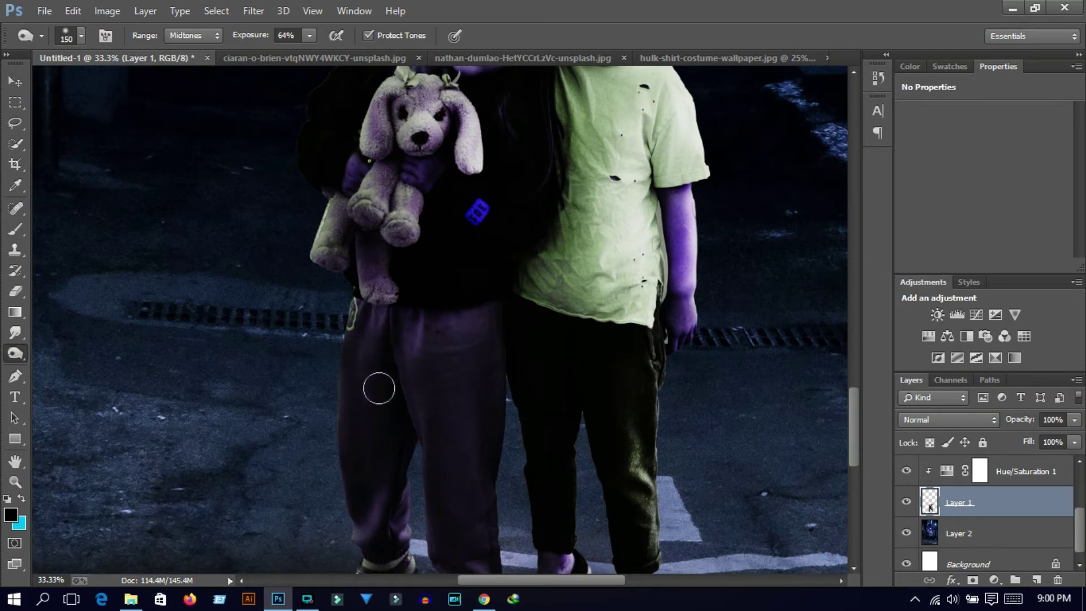
scroll(425, 356, "down", 3)
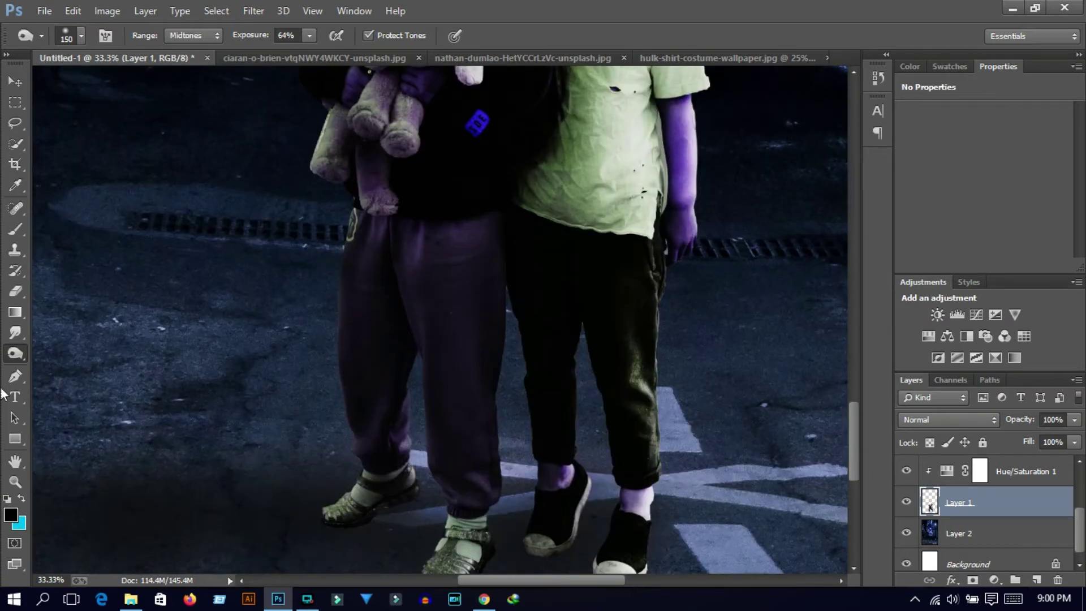
Step: Dodge the girl's pant leg, cuff and sandal and the boy's trousers, ankle and shoe
right_click(15, 354)
left_click(57, 354)
mouse_move(481, 433)
left_mouse_down()
mouse_move(466, 356)
mouse_move(441, 376)
mouse_move(485, 340)
mouse_move(433, 302)
mouse_move(391, 419)
mouse_move(434, 432)
left_mouse_up()
left_click_drag(500, 510, 479, 563)
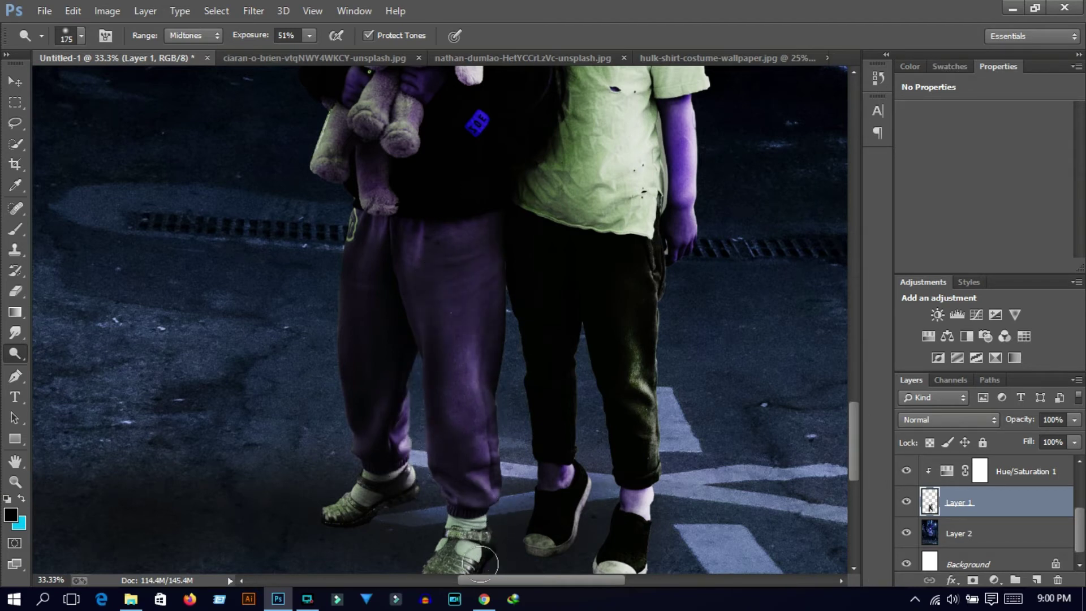
mouse_move(574, 452)
left_mouse_down()
mouse_move(557, 444)
mouse_move(562, 497)
mouse_move(547, 571)
left_mouse_up()
scroll(654, 449, "down", 3)
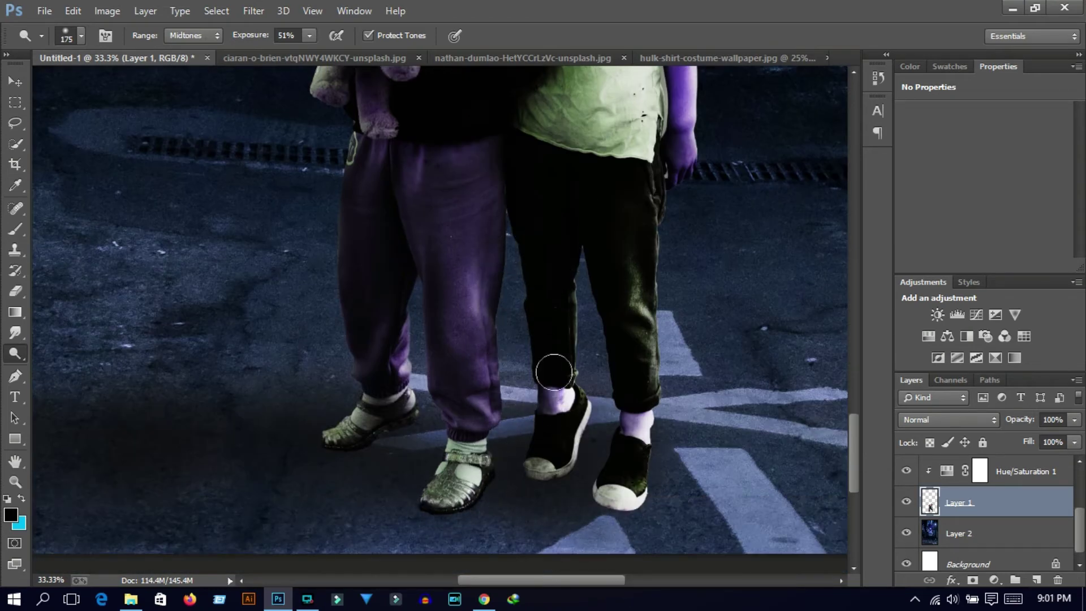
mouse_move(643, 356)
left_mouse_down()
mouse_move(635, 218)
mouse_move(639, 259)
left_mouse_up()
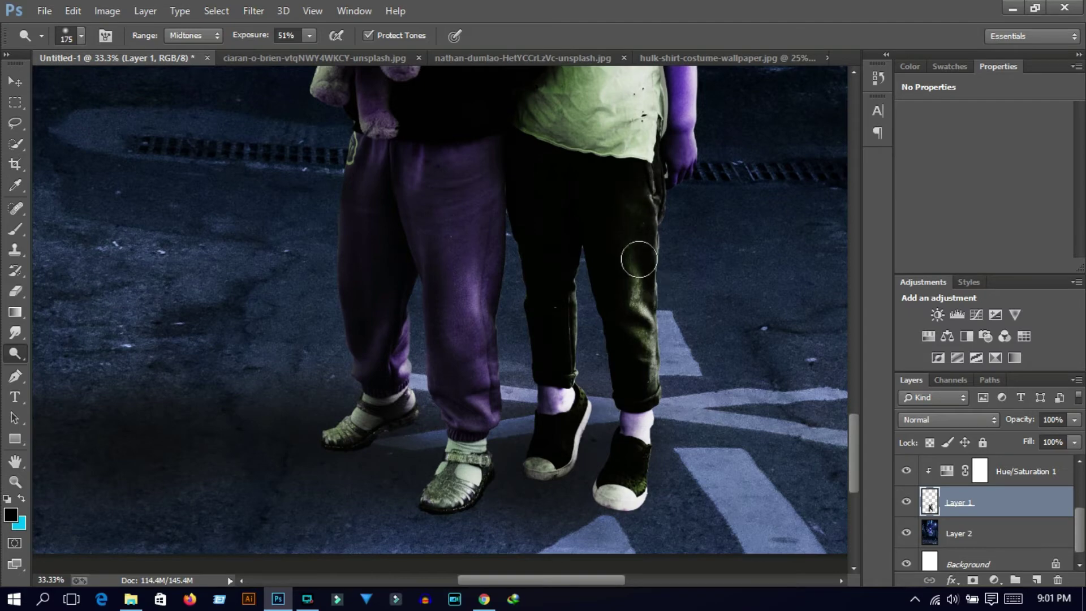
scroll(485, 216, "down", 1)
scroll(485, 215, "down", 1)
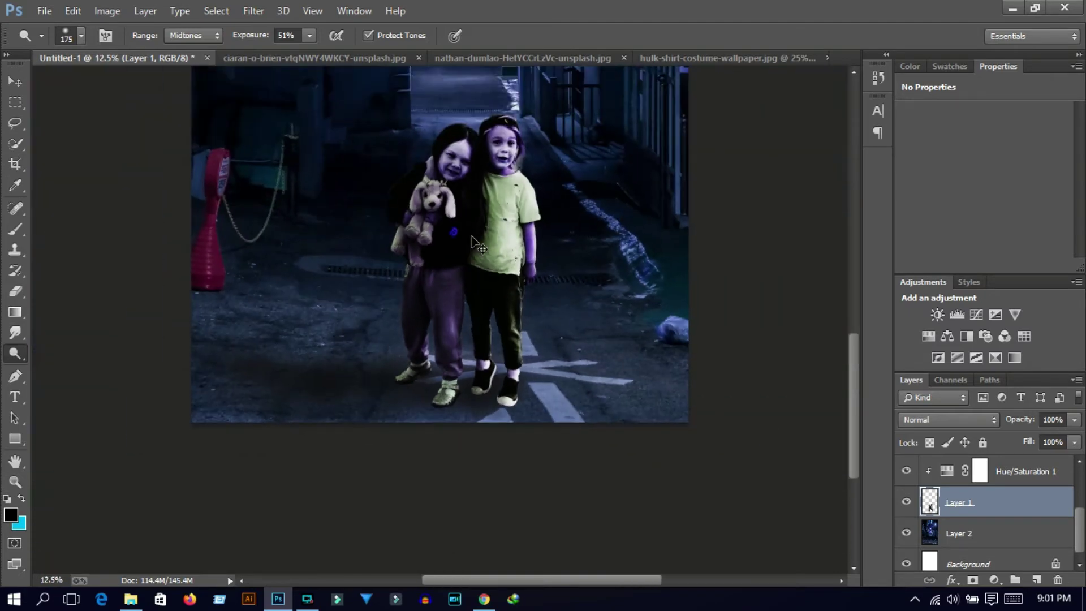
scroll(475, 235, "down", 1)
scroll(521, 288, "down", 1)
key("v")
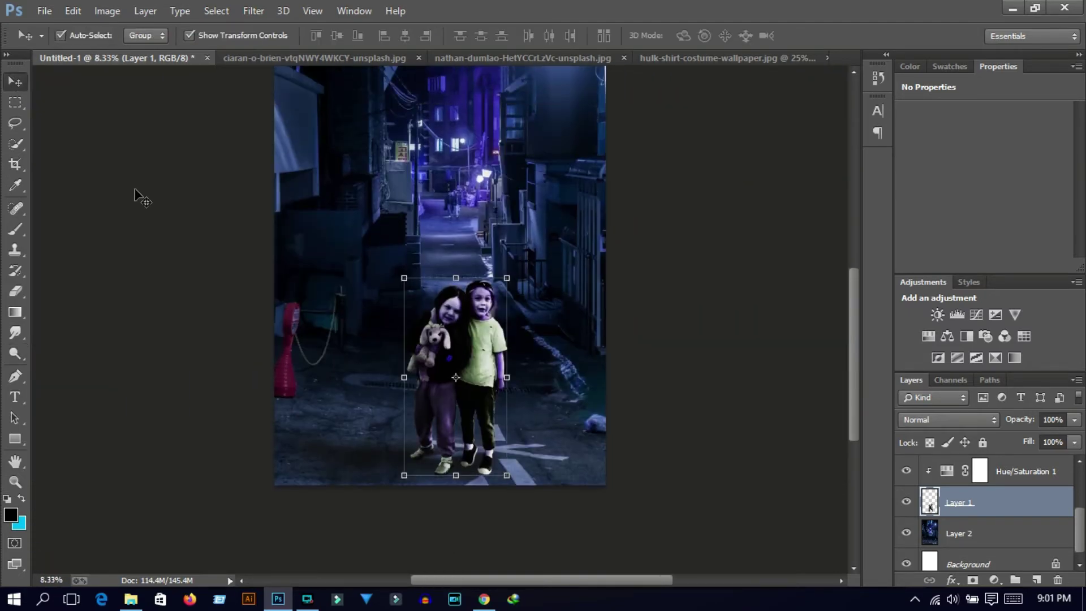
left_click(138, 194)
scroll(443, 333, "up", 2)
left_click(16, 354)
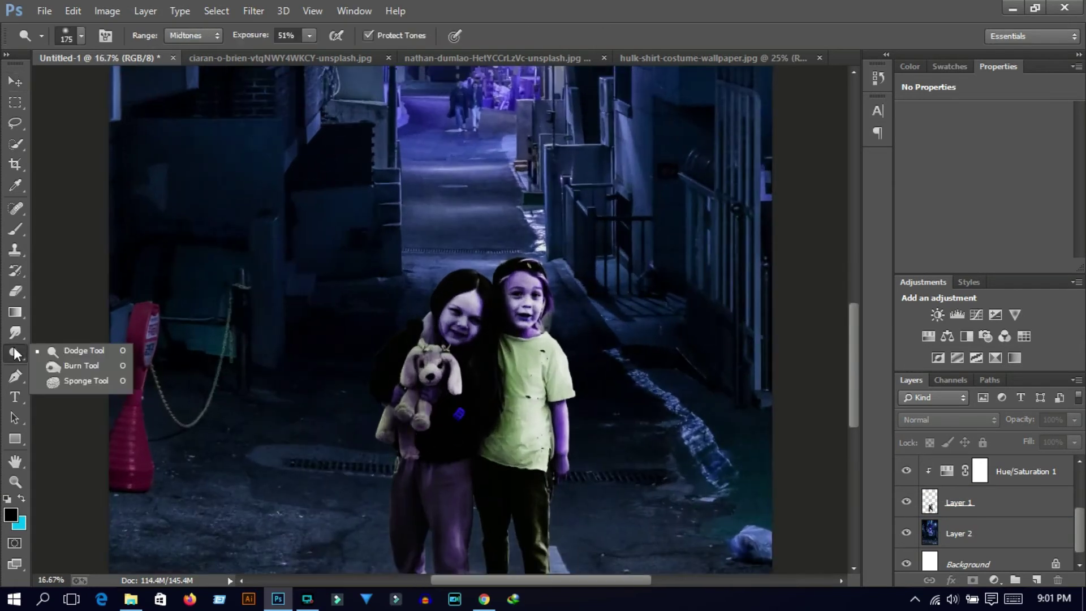
left_click(85, 364)
left_click(936, 502)
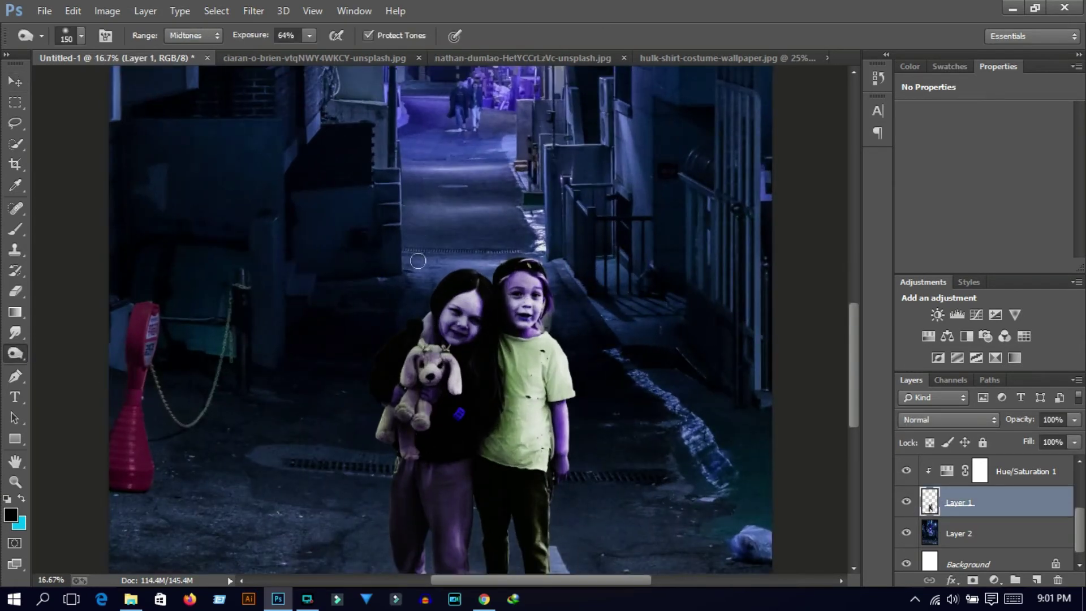
key("bracketright")
key("bracketright")
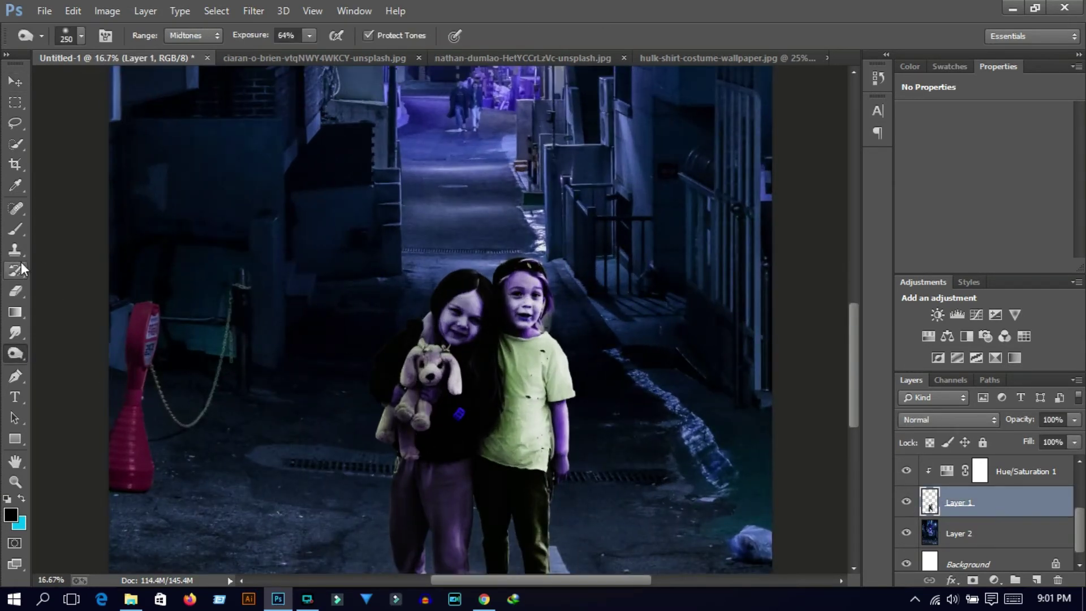
key("v")
left_click(67, 238)
key("ctrl+minus")
key("ctrl+minus")
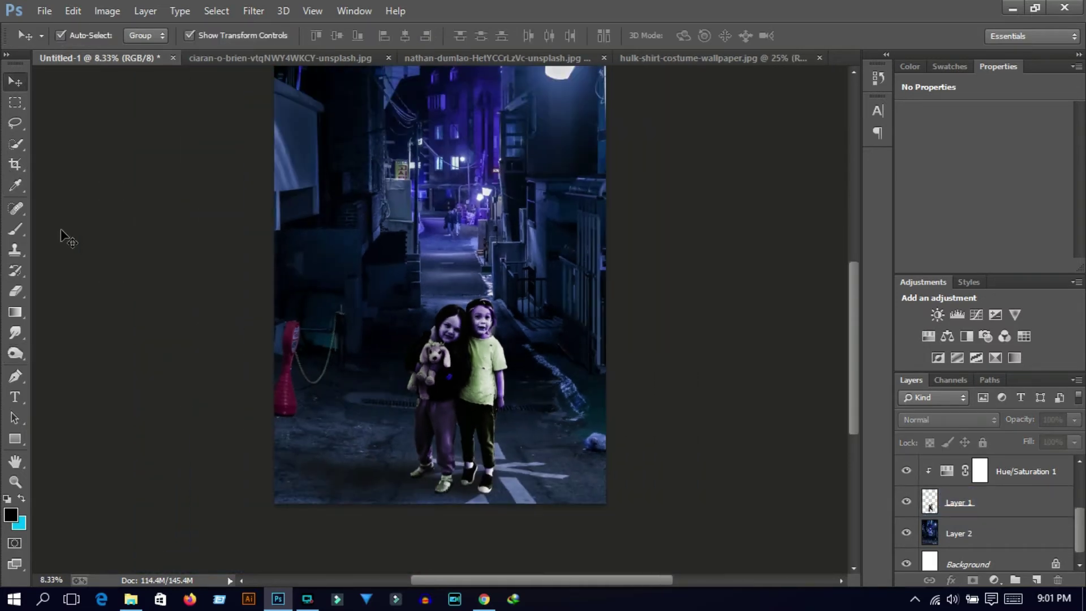
key("o")
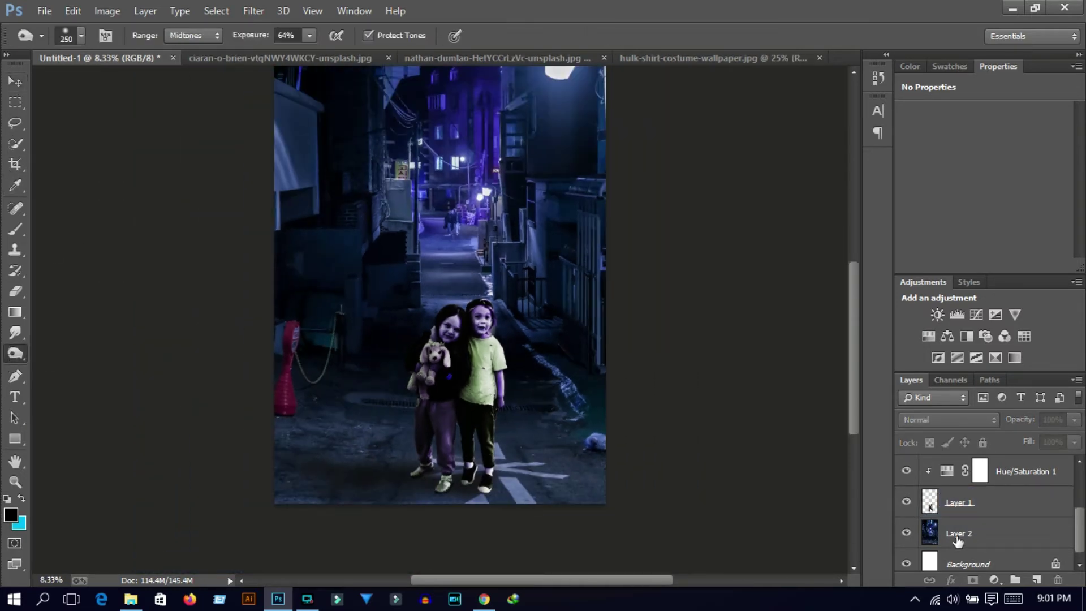
left_click(956, 534)
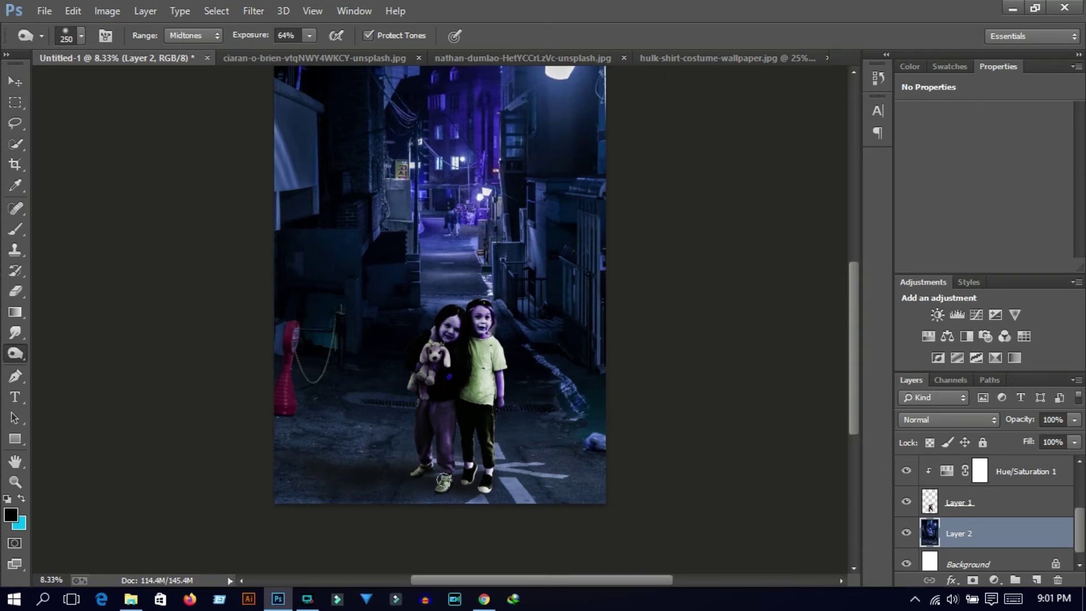
scroll(444, 479, "up", 2)
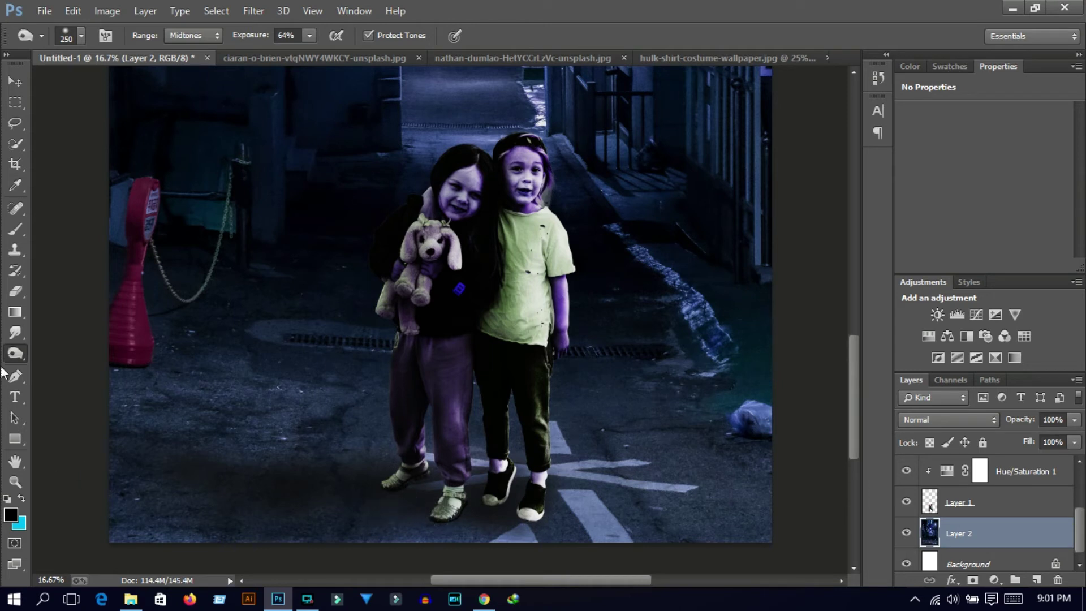
left_click(925, 497)
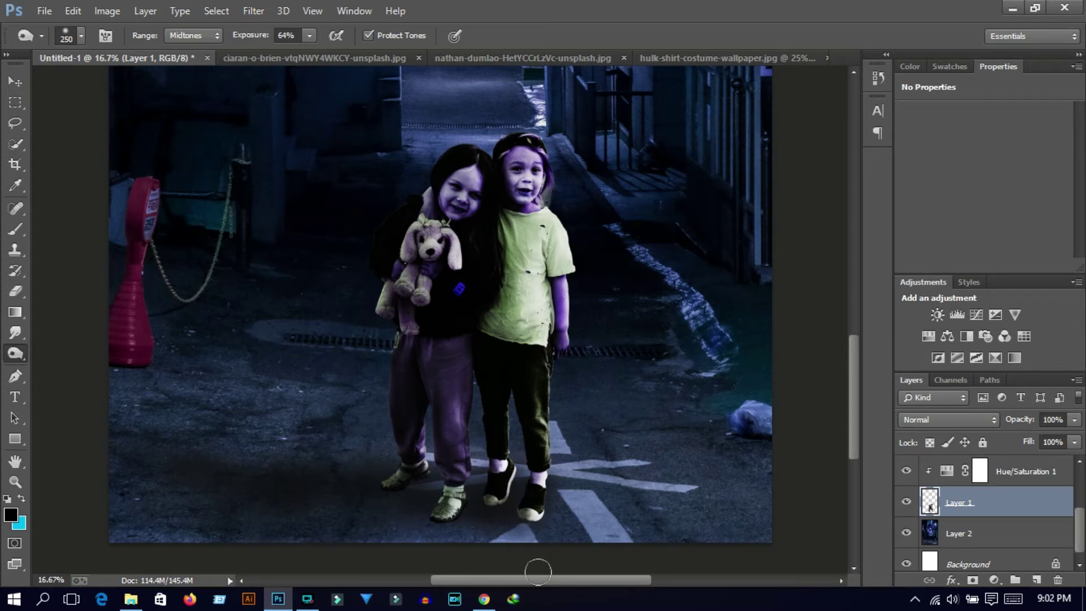
key("v")
left_click(108, 348)
key("ctrl+minus")
key("ctrl+minus")
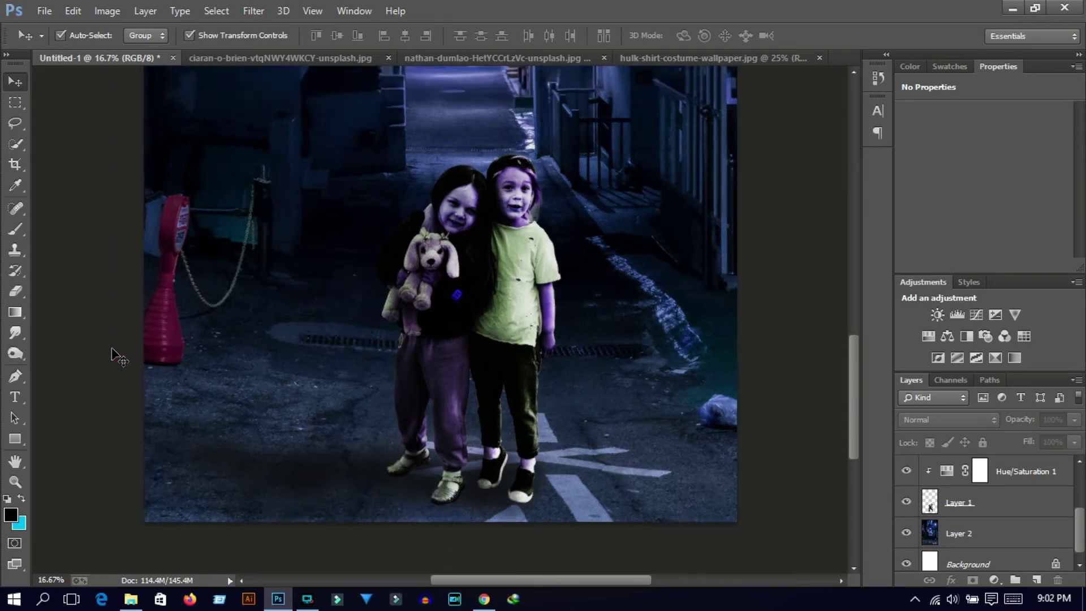
scroll(213, 478, "up", 3)
scroll(186, 497, "up", 1)
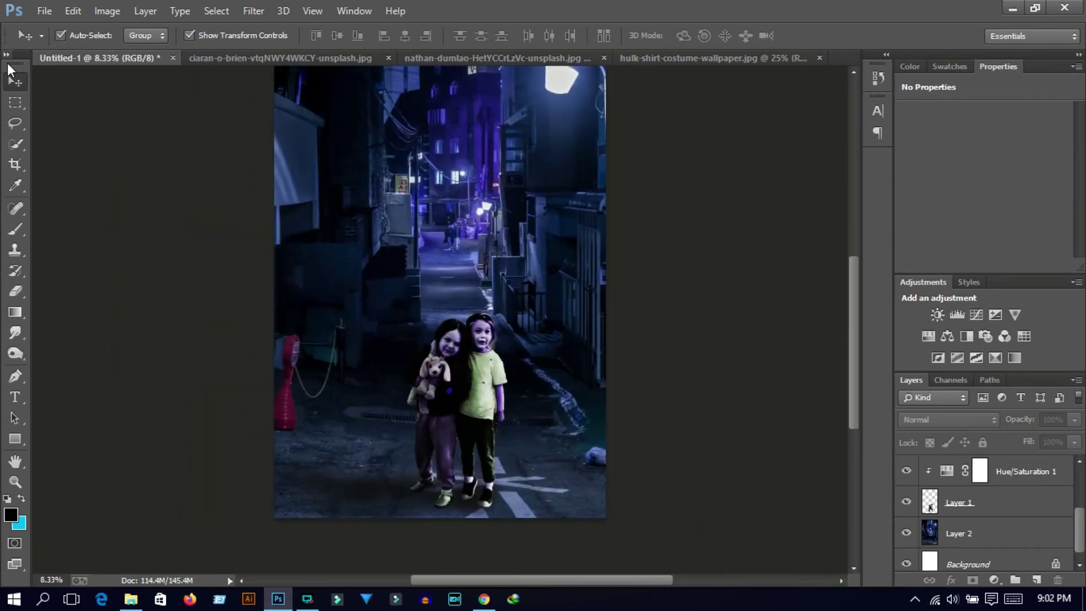
Step: Cancel opening another image and switch to the Hulk document
left_click(44, 11)
left_click(57, 32)
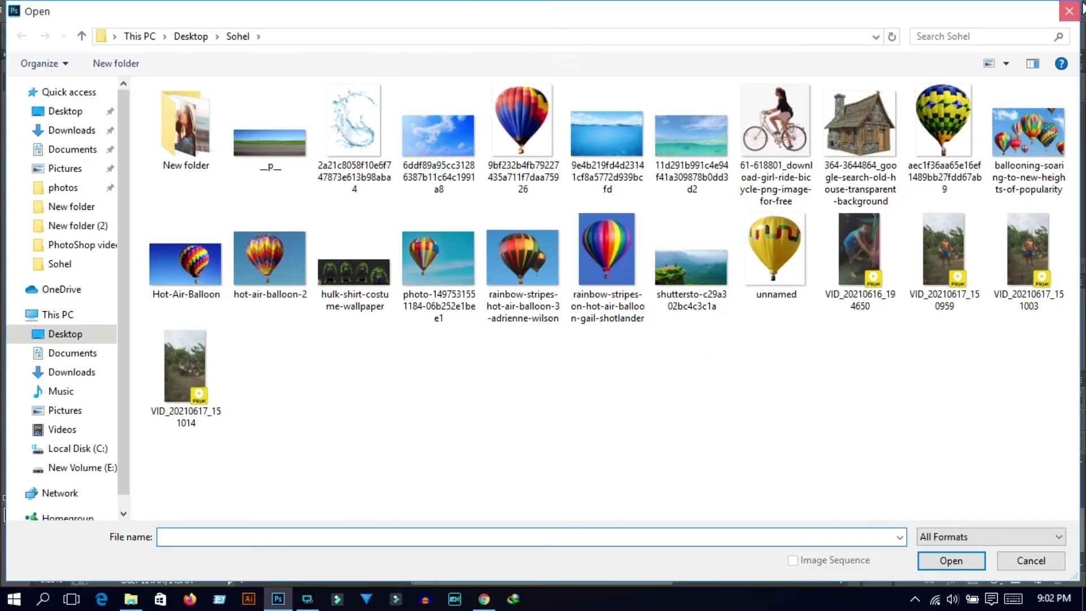
key("Escape")
left_click(712, 59)
Step: Apply a Curves adjustment to the Hulk image
left_click(107, 11)
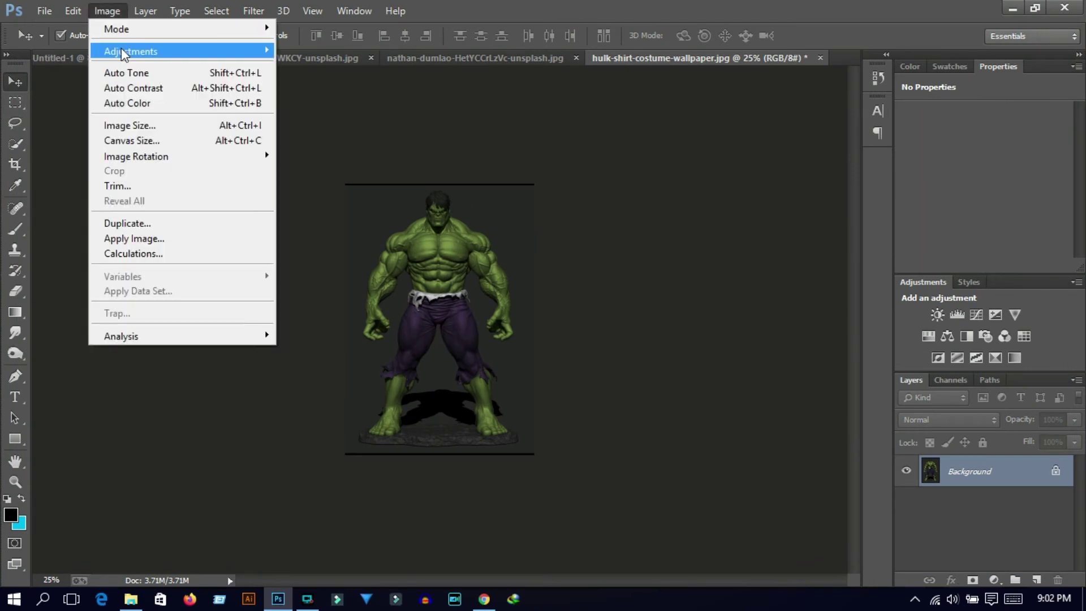
left_click(326, 81)
left_click_drag(833, 215, 833, 235)
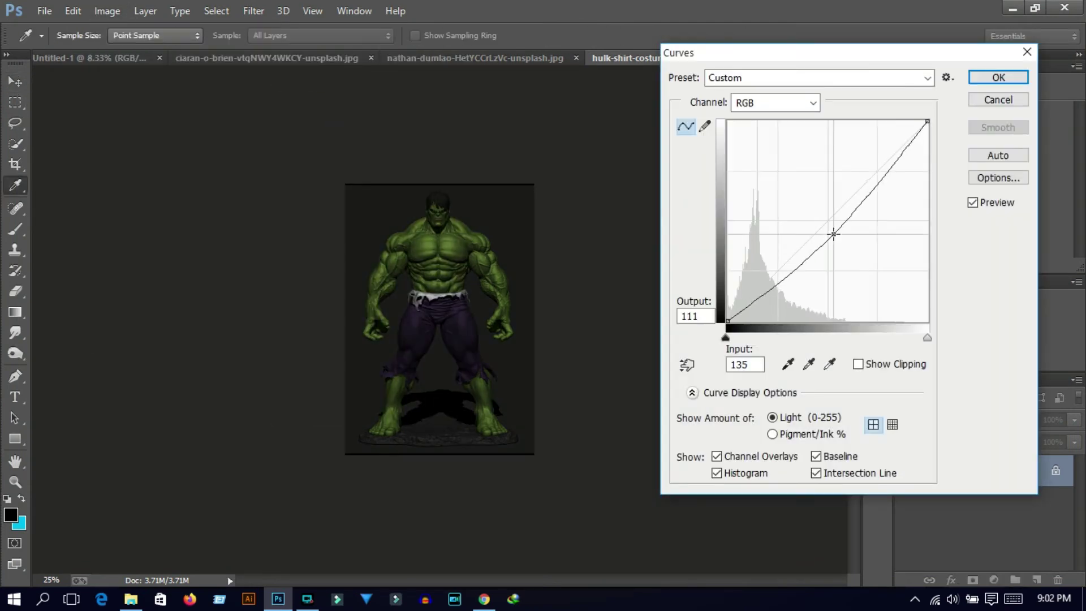
left_click(998, 77)
key("ctrl+plus")
key("ctrl+plus")
key("ctrl+plus")
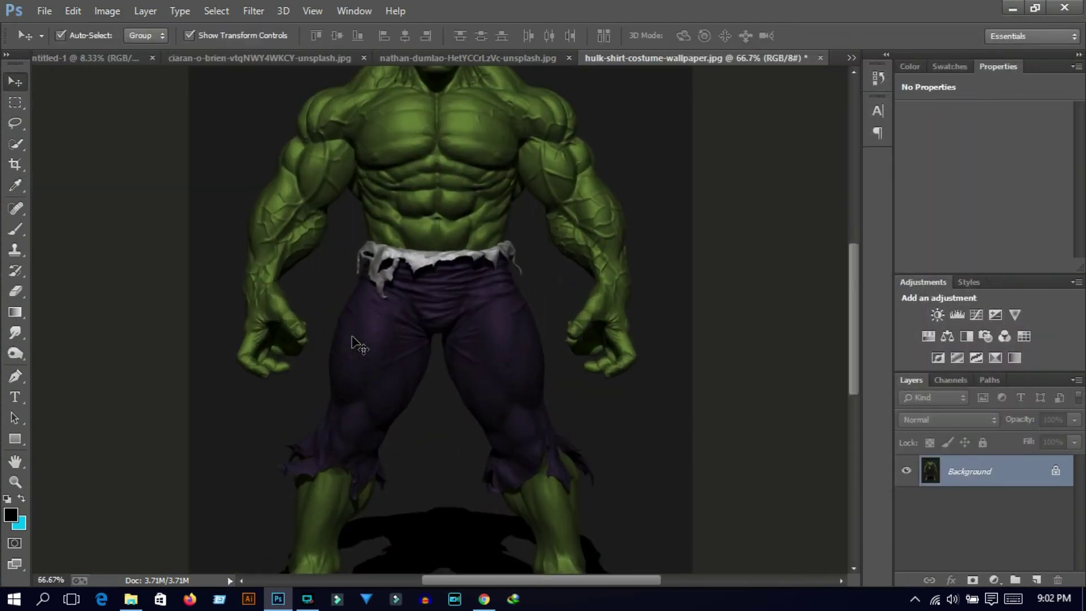
Step: Try selecting the Hulk with Magic Wand, then Quick Selection from chest to pant leg
right_click(15, 144)
left_click(113, 151)
left_click(250, 130)
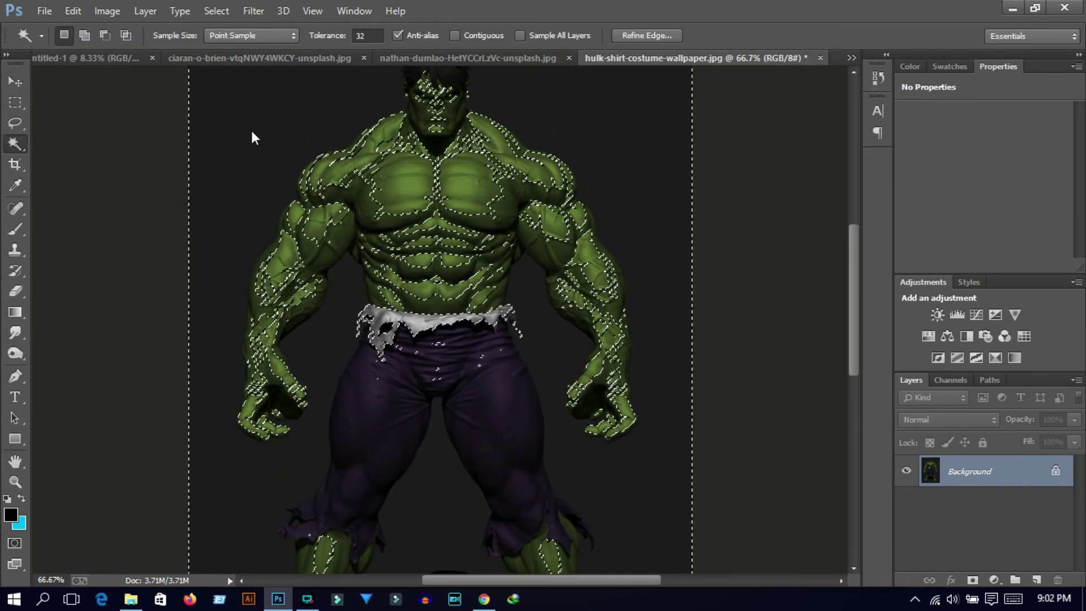
right_click(14, 145)
left_click(59, 140)
mouse_move(362, 167)
left_mouse_down()
mouse_move(436, 272)
mouse_move(370, 412)
mouse_move(301, 443)
mouse_move(479, 349)
left_mouse_up()
scroll(479, 349, "down", 3)
Step: Subtract from the trial selection around the thigh and belt, then deselect it
key("alt")
left_click_drag(450, 108, 437, 198)
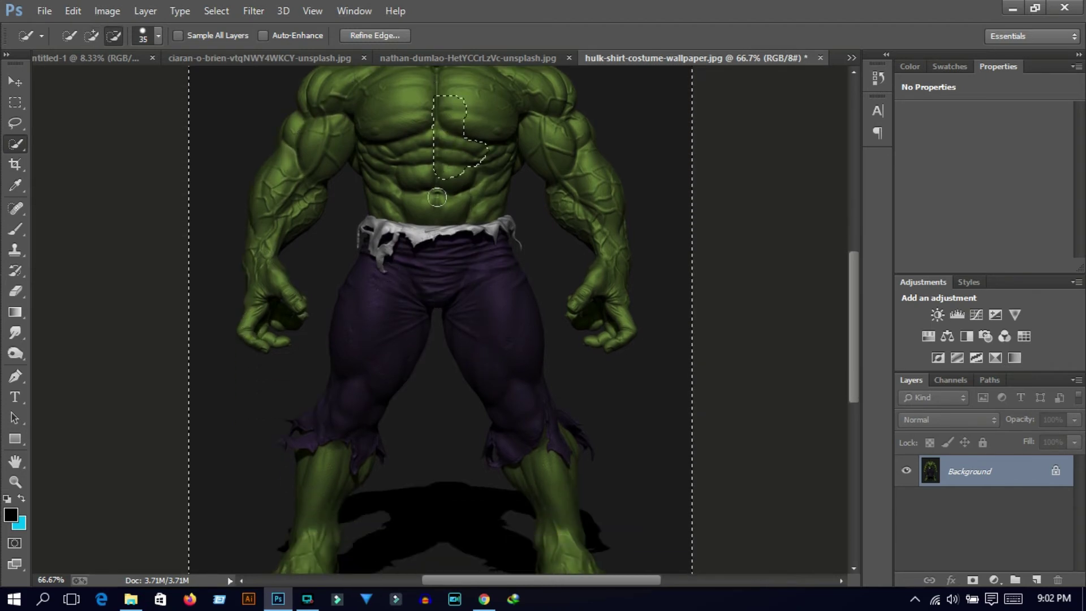
left_click_drag(362, 299, 387, 271)
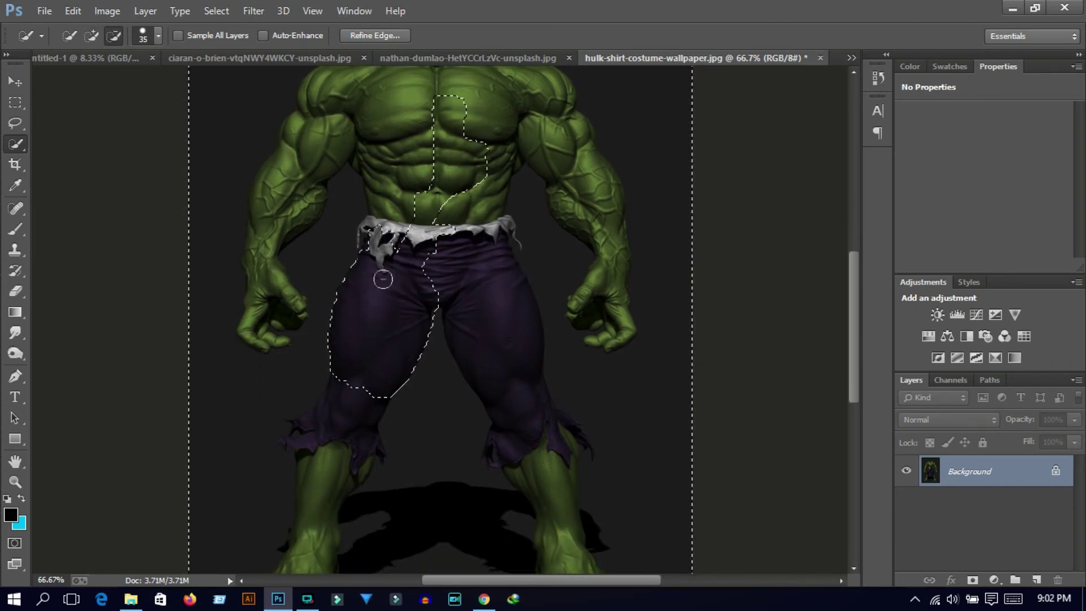
scroll(383, 279, "down", 3)
mouse_move(339, 315)
left_mouse_down()
mouse_move(351, 311)
mouse_move(324, 408)
left_mouse_up()
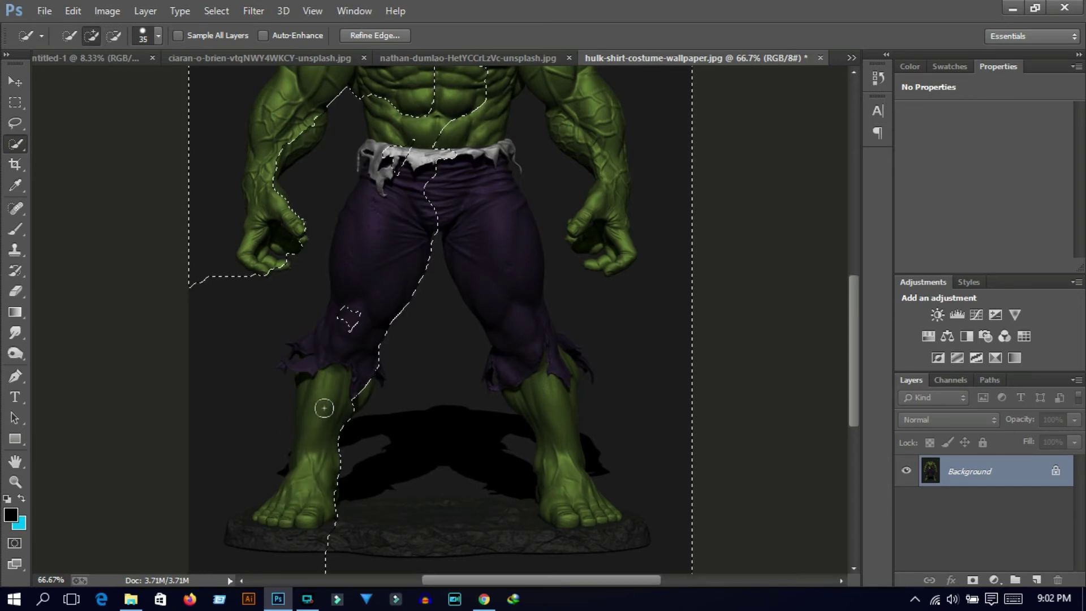
right_click(359, 339)
left_click(396, 12)
scroll(388, 311, "down", 1)
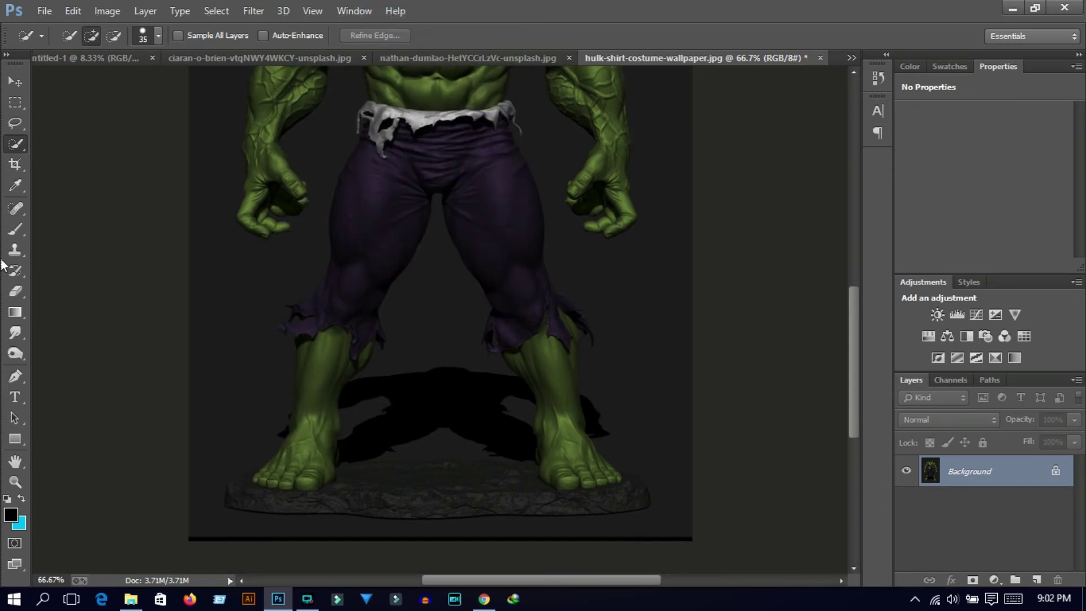
scroll(383, 235, "up", 3)
scroll(372, 299, "up", 5)
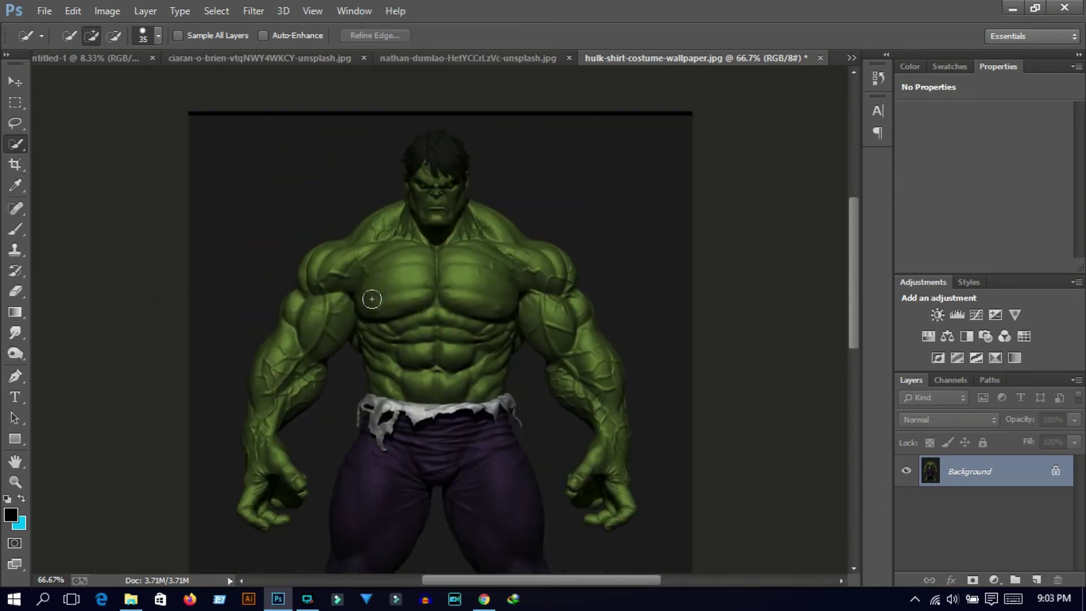
left_click(107, 10)
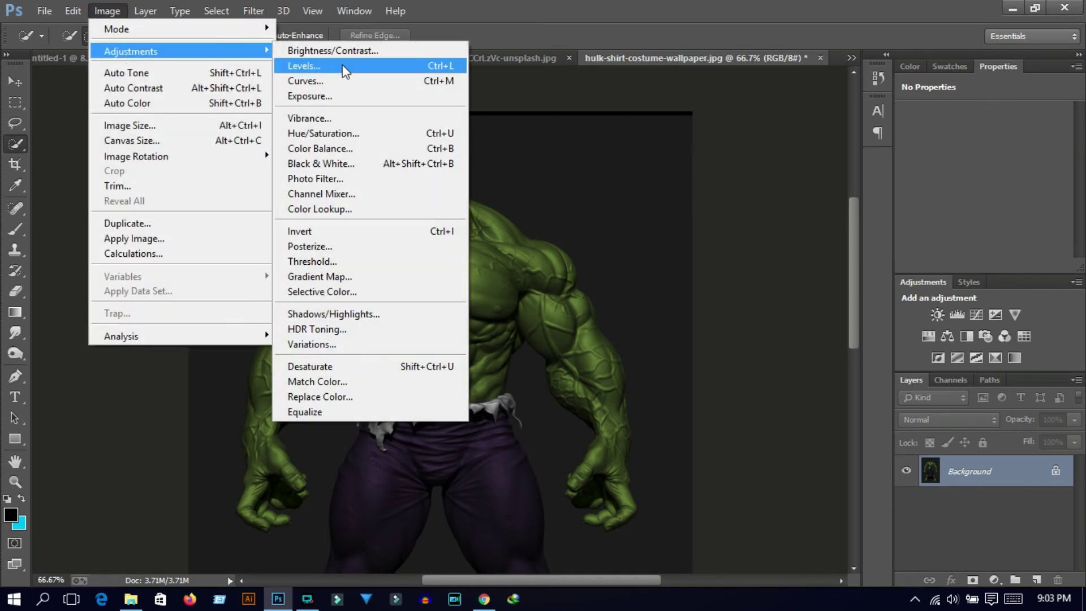
Step: Brighten the Hulk image with a Curves adjustment, raising the midpoint
left_click(362, 83)
left_click(825, 227)
left_click_drag(820, 225, 808, 207)
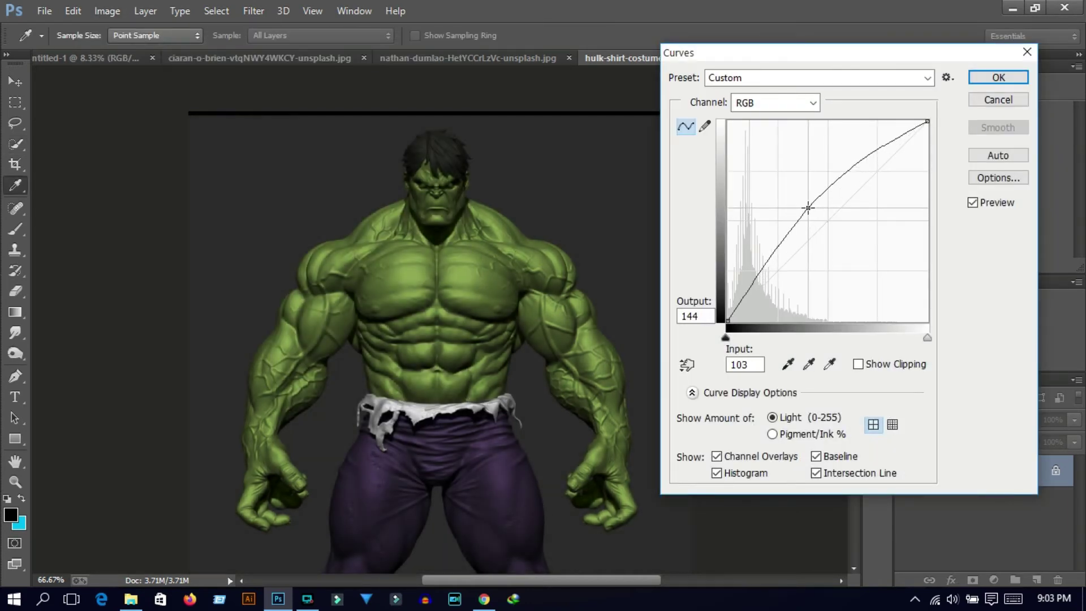
key("Return")
Step: Quick-select the Hulk's chest, head, shoulders and left arm, subtracting stray background
key("w")
left_click_drag(501, 286, 420, 390)
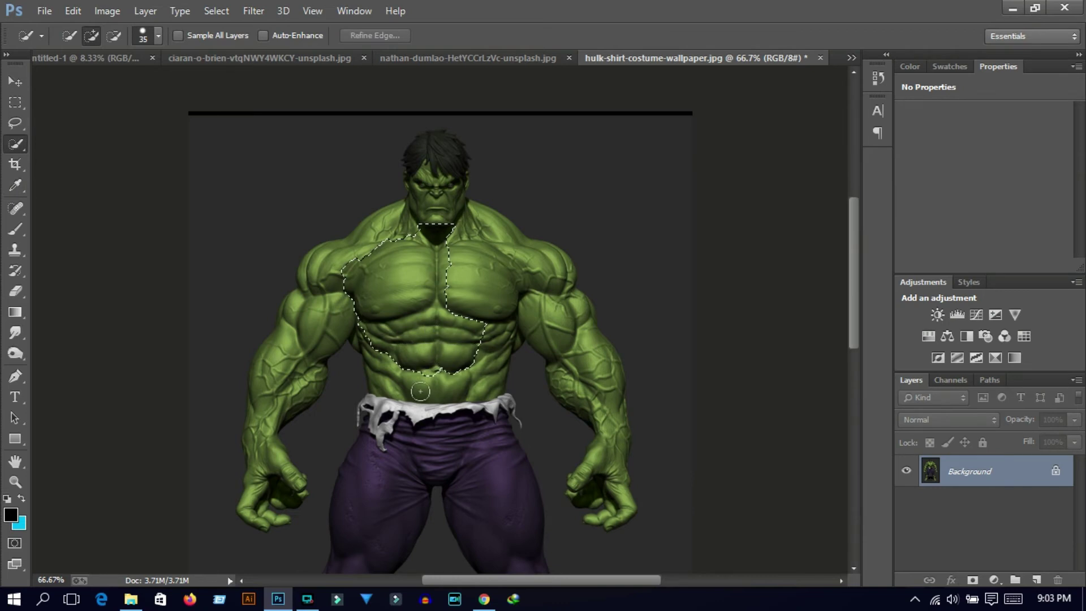
mouse_move(444, 151)
left_mouse_down()
mouse_move(394, 219)
mouse_move(308, 305)
left_mouse_up()
mouse_move(267, 417)
left_mouse_down()
mouse_move(327, 281)
mouse_move(266, 194)
left_mouse_up()
left_click_drag(281, 137, 207, 340)
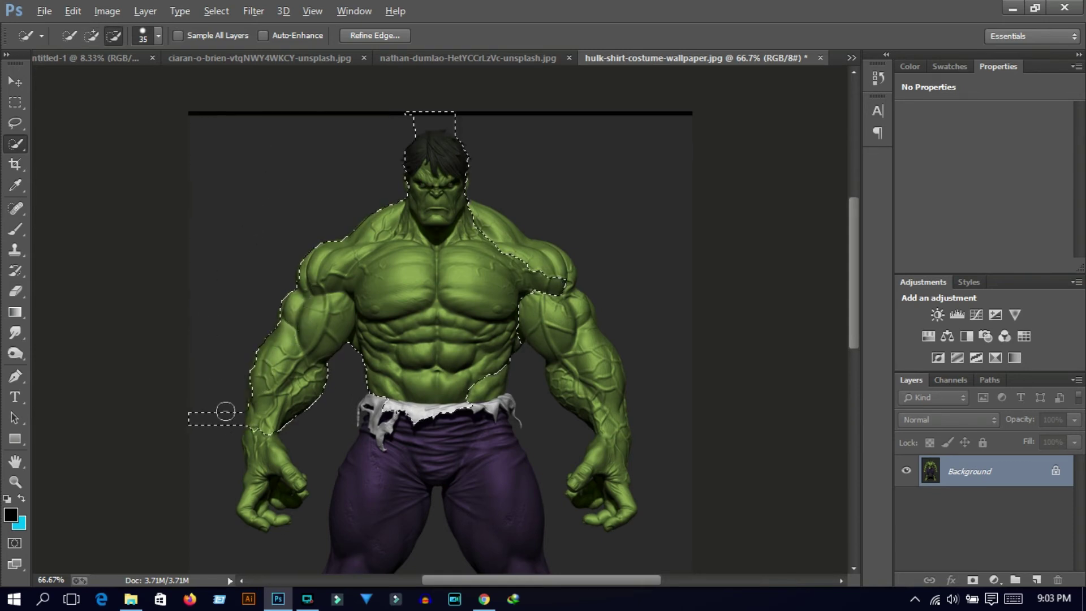
left_click_drag(226, 412, 233, 412)
left_click_drag(475, 209, 529, 298)
Step: Extend the selection to the pants and one leg, trimming background beside the torso and arms
left_click_drag(412, 114, 452, 119)
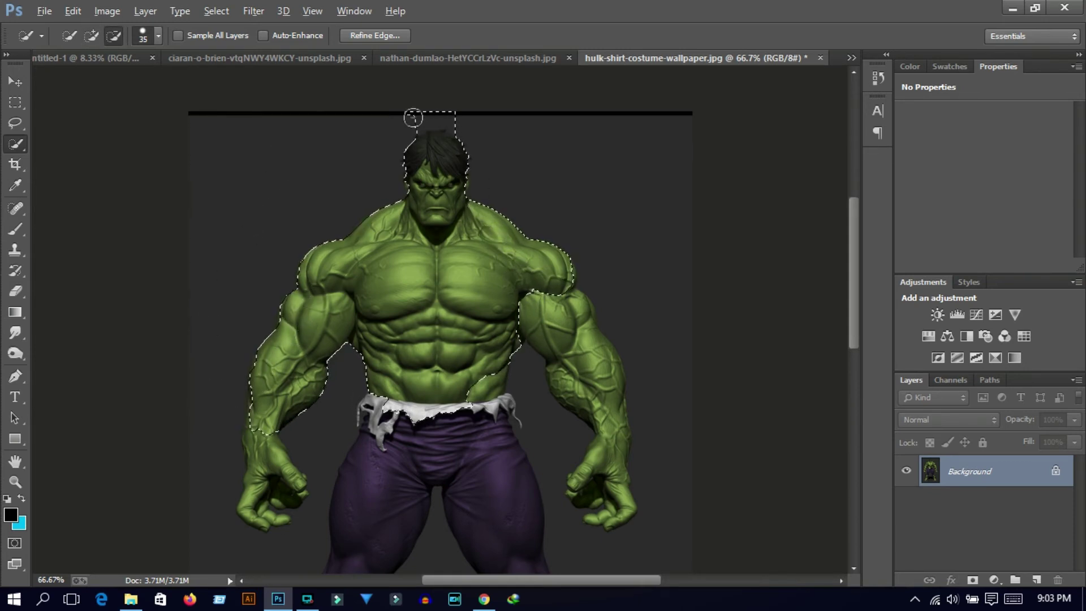
scroll(509, 282, "down", 2)
left_click_drag(581, 302, 577, 254)
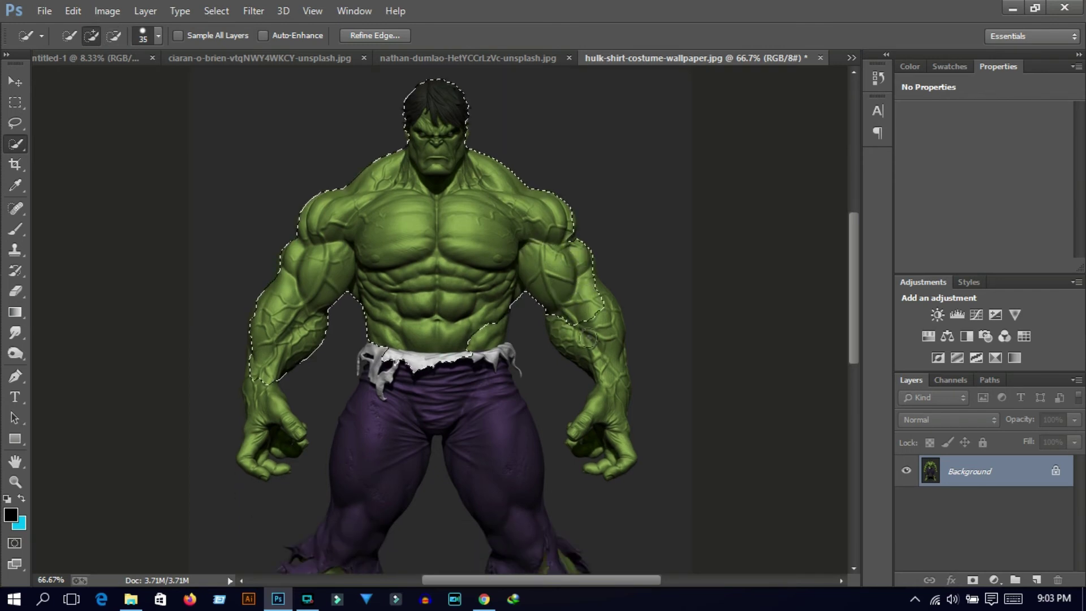
mouse_move(588, 337)
left_mouse_down()
mouse_move(601, 370)
mouse_move(601, 354)
left_mouse_up()
scroll(601, 370, "down", 3)
left_click_drag(545, 291, 529, 264)
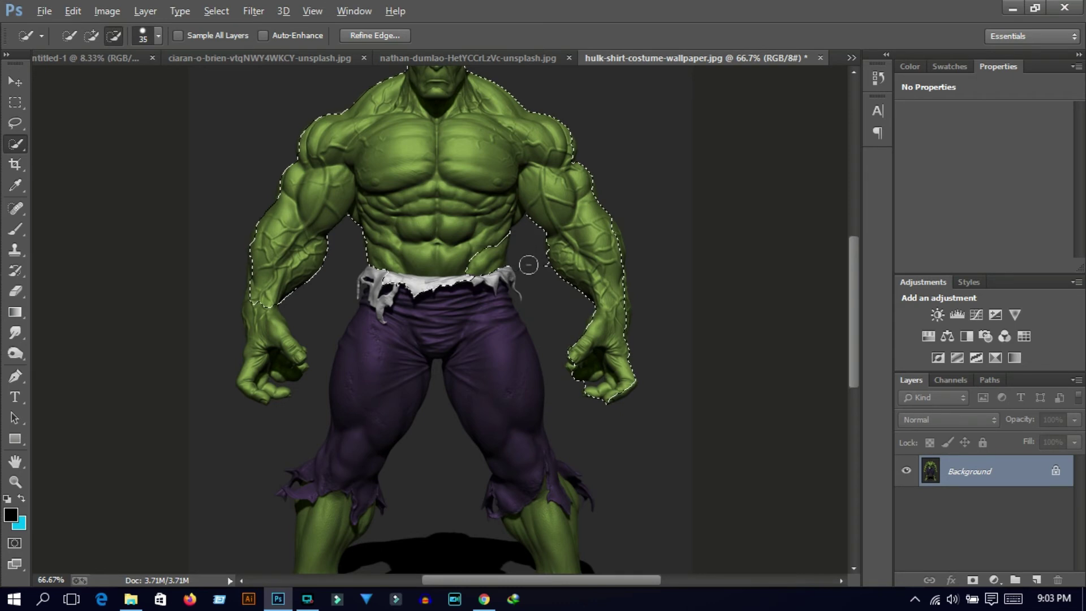
left_click_drag(509, 392, 504, 400)
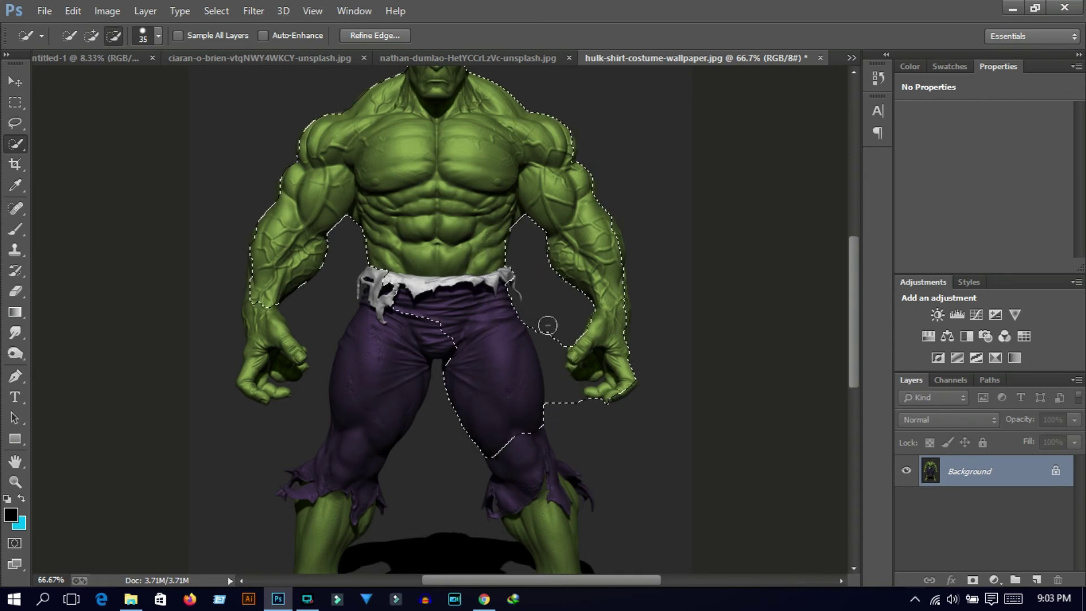
left_click_drag(548, 325, 553, 371)
scroll(574, 412, "down", 3)
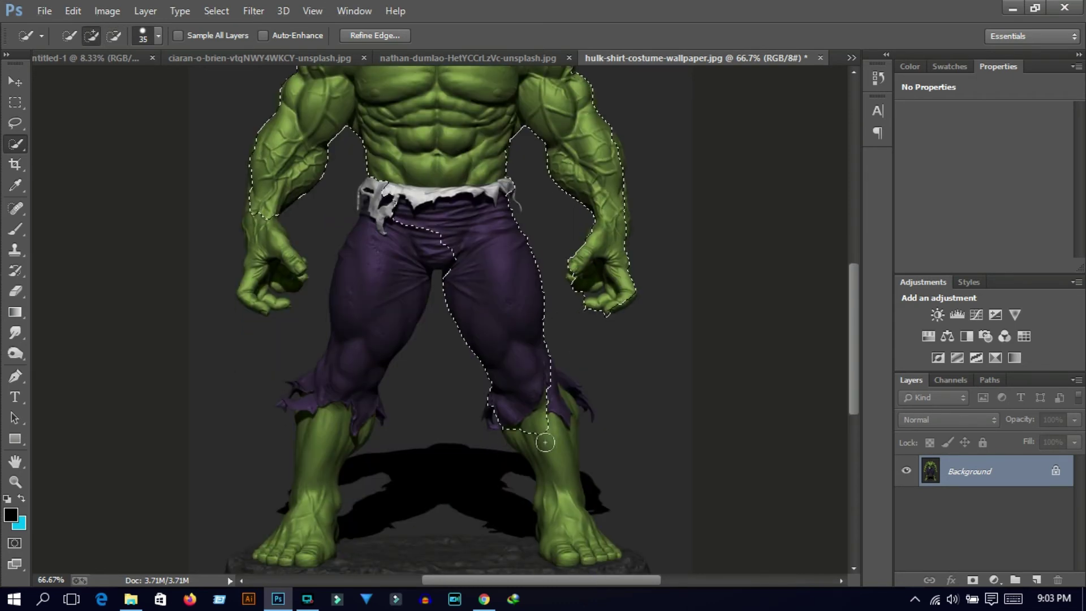
mouse_move(509, 408)
left_mouse_down()
mouse_move(561, 418)
mouse_move(593, 496)
mouse_move(644, 170)
left_mouse_up()
scroll(561, 417, "down", 2)
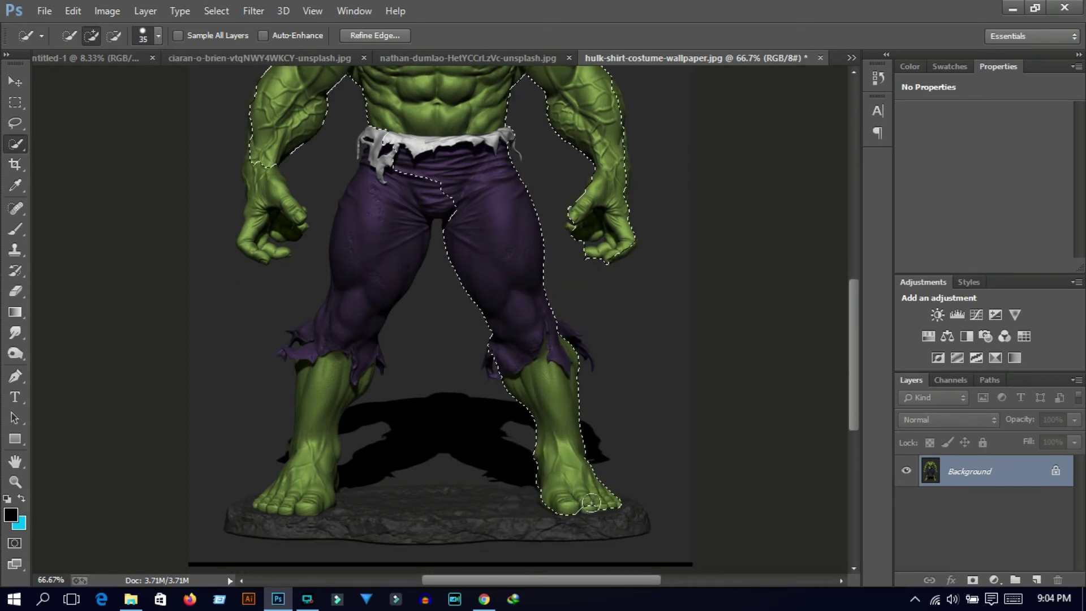
mouse_move(379, 208)
left_mouse_down()
mouse_move(260, 300)
mouse_move(228, 460)
left_mouse_up()
Step: Subtract the background between the left arm, torso and legs, and include the whole left fist
left_click_drag(330, 153, 347, 104)
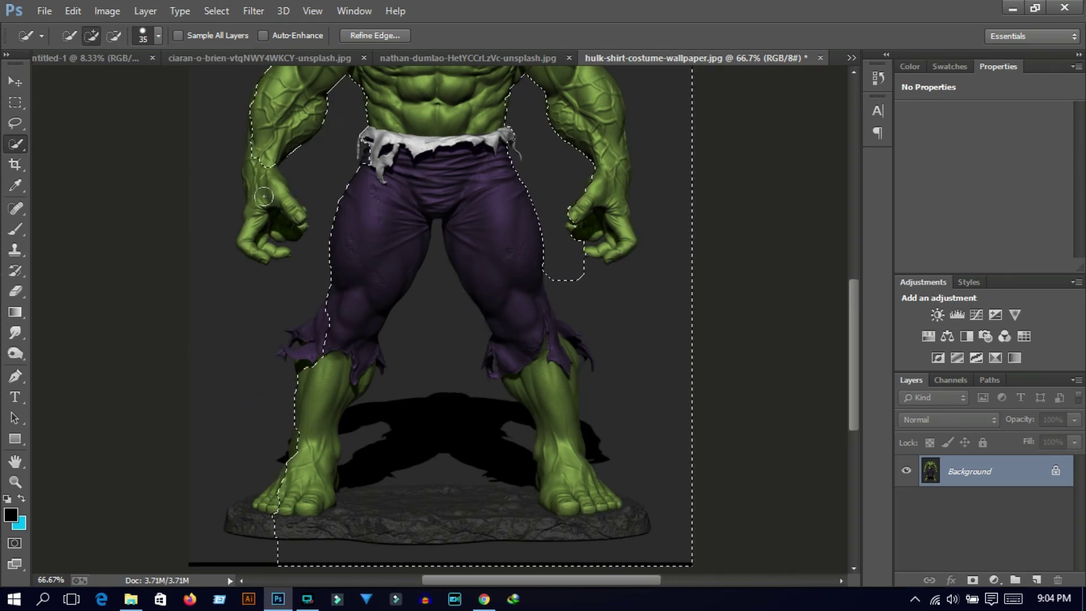
left_click(272, 229)
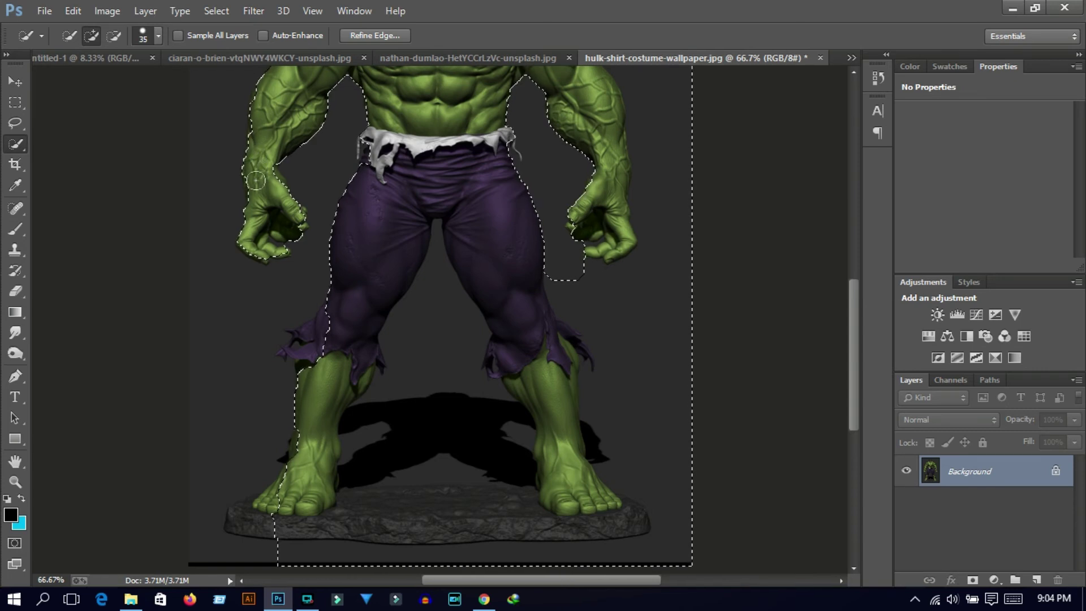
mouse_move(425, 323)
left_mouse_down()
mouse_move(349, 330)
mouse_move(312, 502)
left_mouse_up()
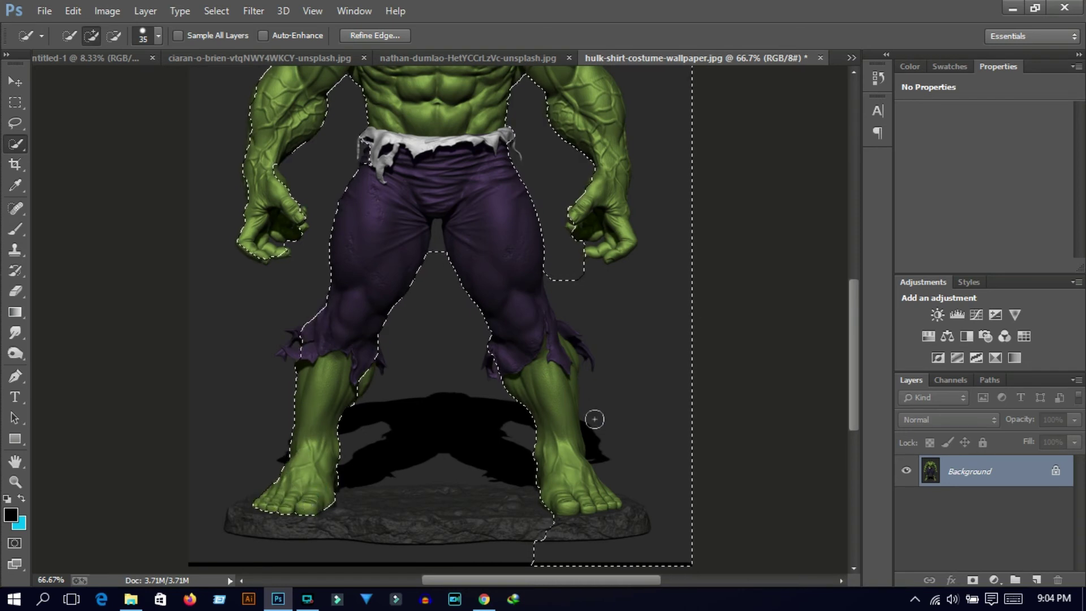
key("alt")
left_click_drag(620, 331, 659, 468)
mouse_move(682, 250)
left_mouse_down()
mouse_move(677, 274)
mouse_move(642, 237)
left_mouse_up()
Step: Add the right forearm's rim and check the full Hulk selection for gaps
scroll(691, 268, "up", 4)
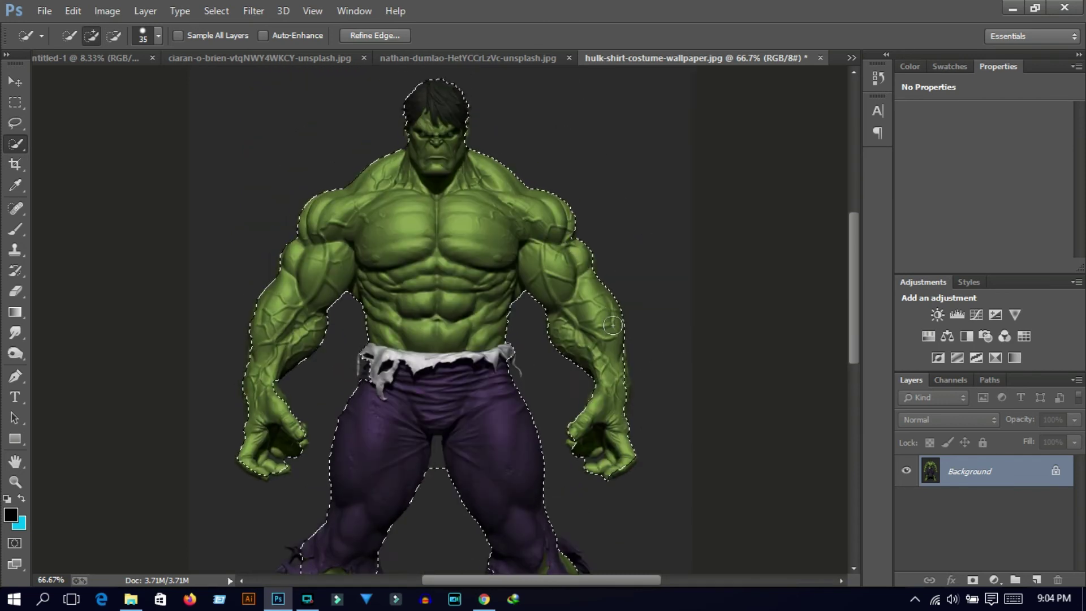
scroll(620, 355, "down", 1)
left_click_drag(619, 344, 610, 441)
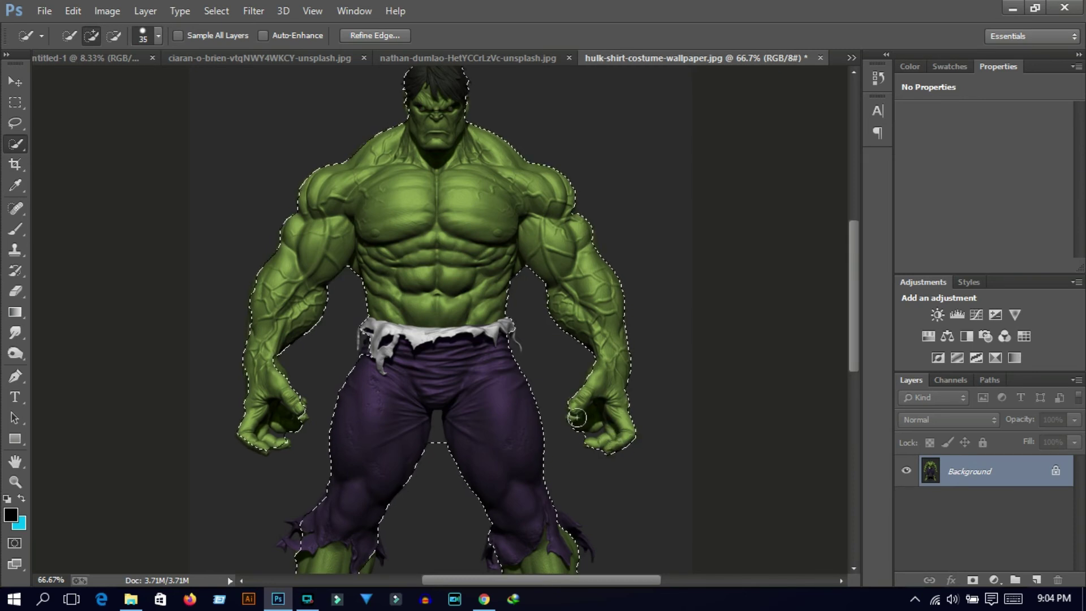
scroll(344, 424, "down", 2)
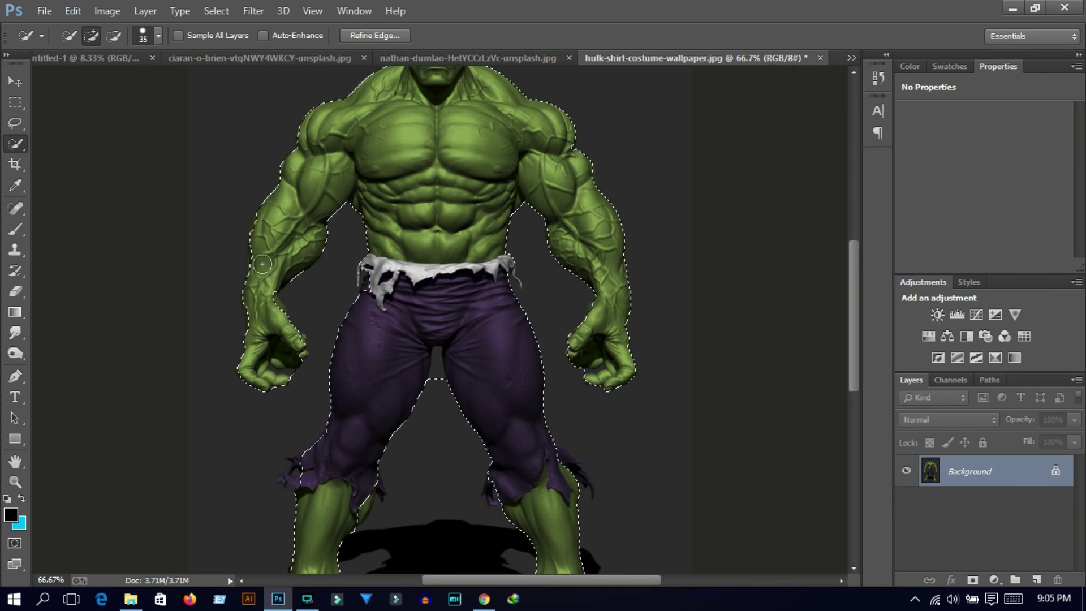
scroll(585, 220, "up", 1)
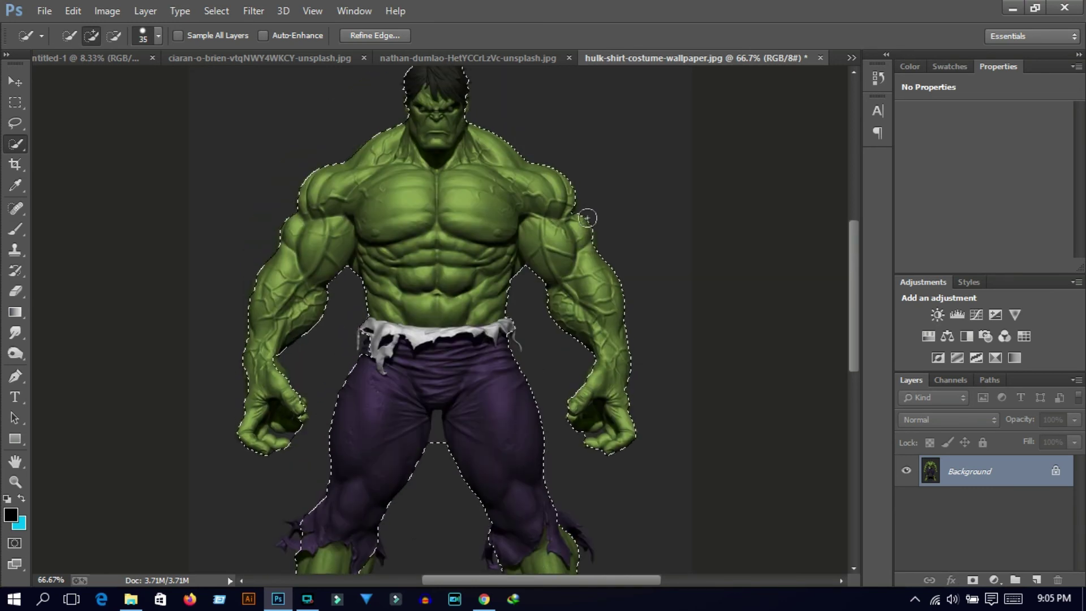
scroll(586, 220, "down", 3)
scroll(586, 220, "down", 3)
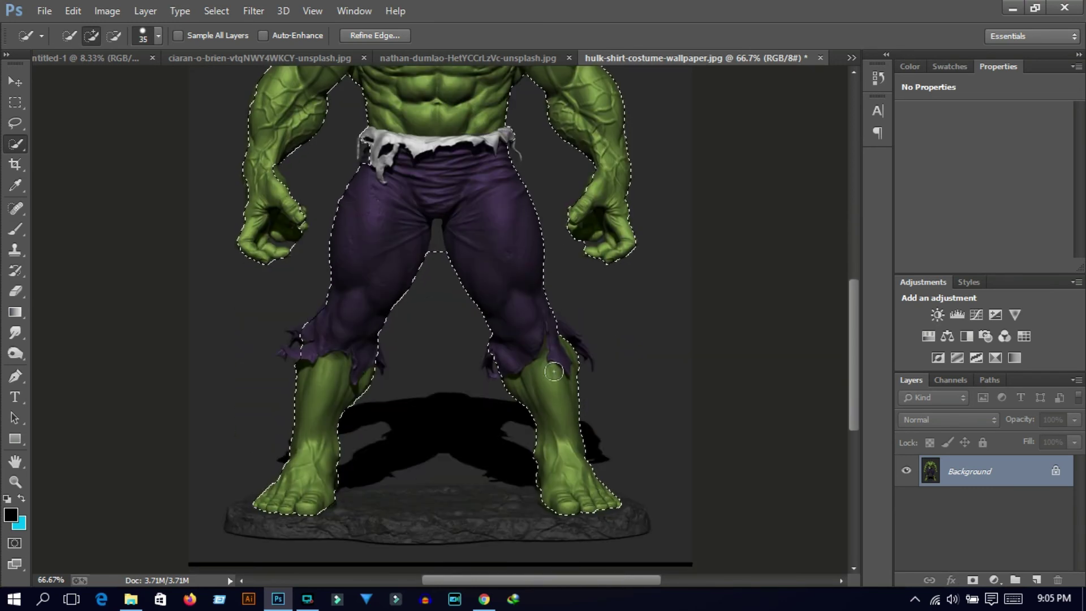
scroll(539, 339, "up", 8)
scroll(538, 339, "up", 1)
Step: In Refine Edge, brush the Refine Radius along the edges between and beside the legs
left_click(374, 35)
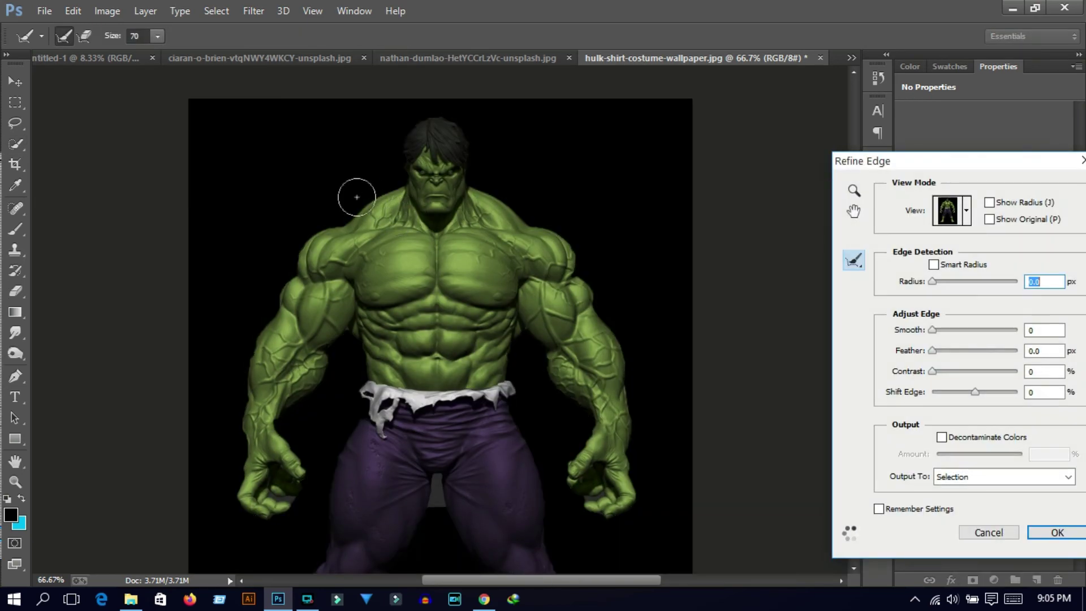
left_click_drag(436, 532, 484, 498)
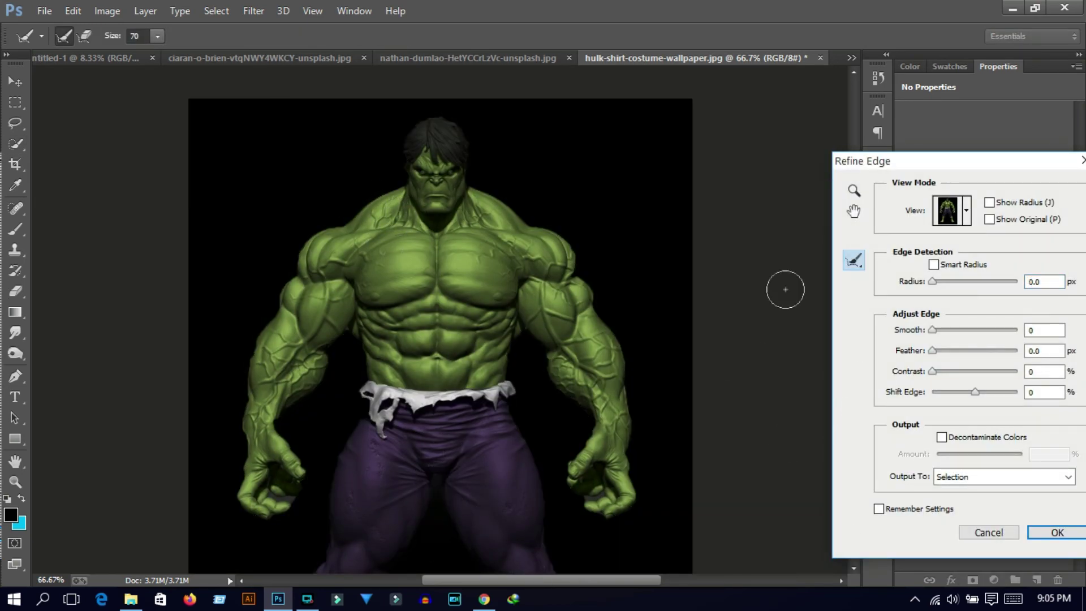
scroll(785, 290, "down", 5)
scroll(480, 308, "down", 5)
left_click_drag(480, 308, 484, 354)
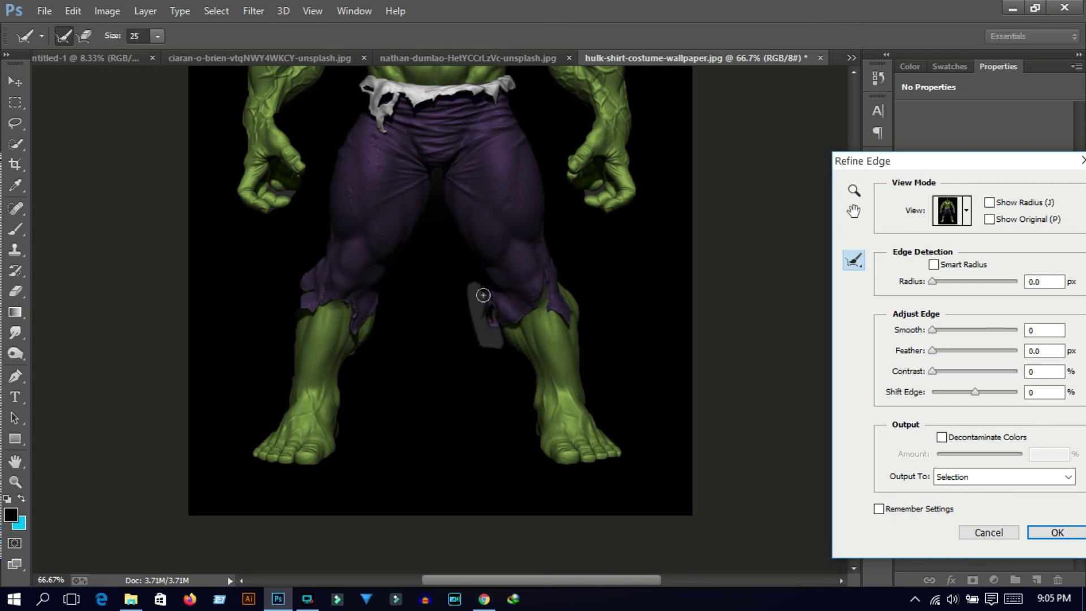
left_click_drag(485, 267, 484, 258)
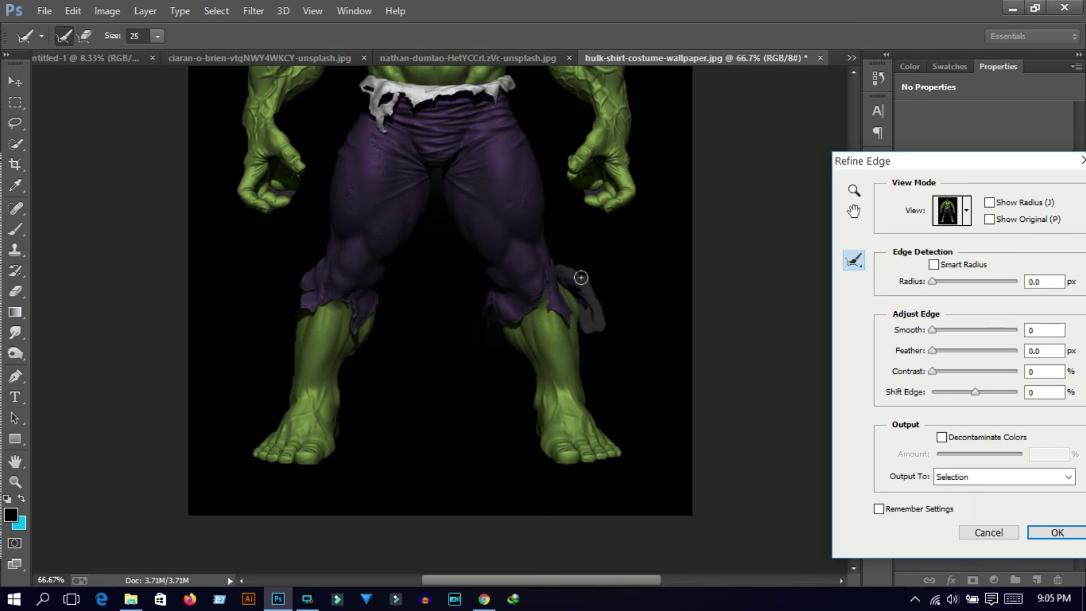
left_click_drag(566, 277, 563, 246)
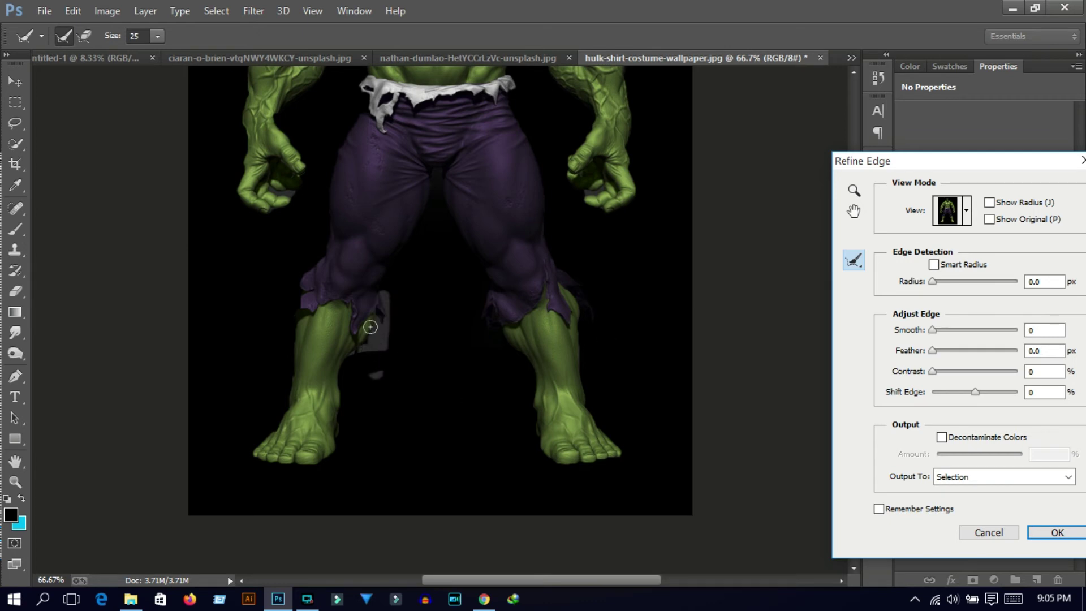
left_click_drag(305, 278, 272, 316)
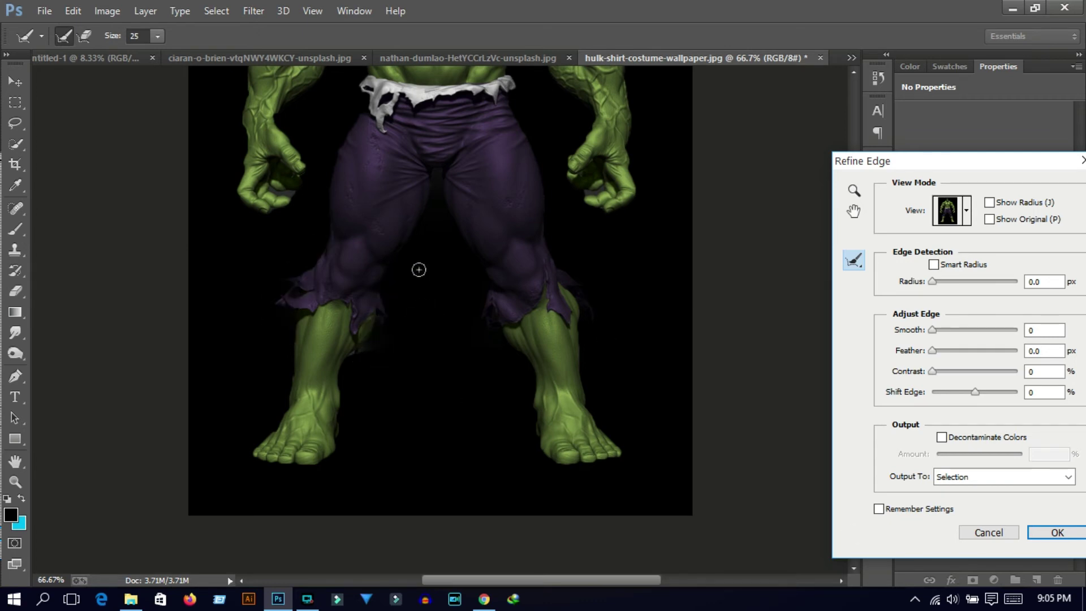
Step: Refine the edges around the left fist, waist, hair and both arms, and apply with Smooth 24
scroll(436, 218, "up", 3)
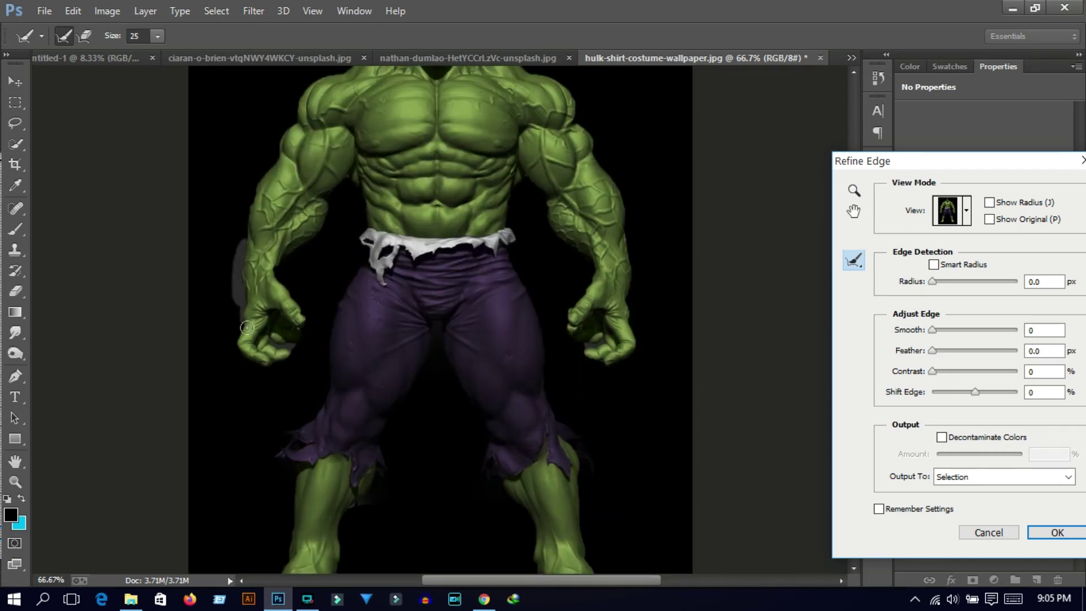
left_click_drag(271, 373, 277, 362)
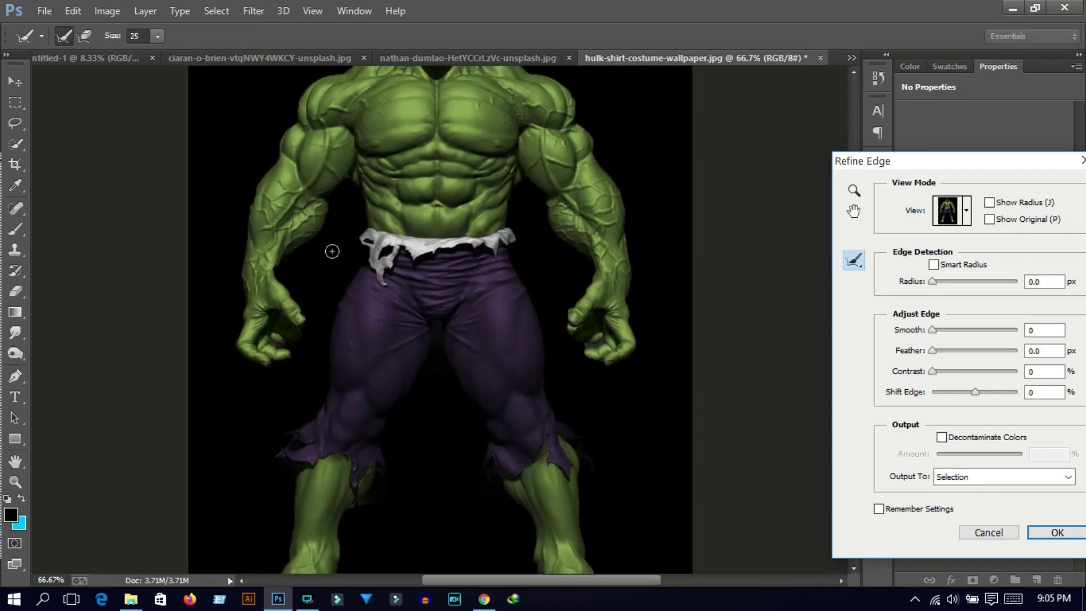
scroll(362, 246, "up", 1)
scroll(509, 288, "up", 1)
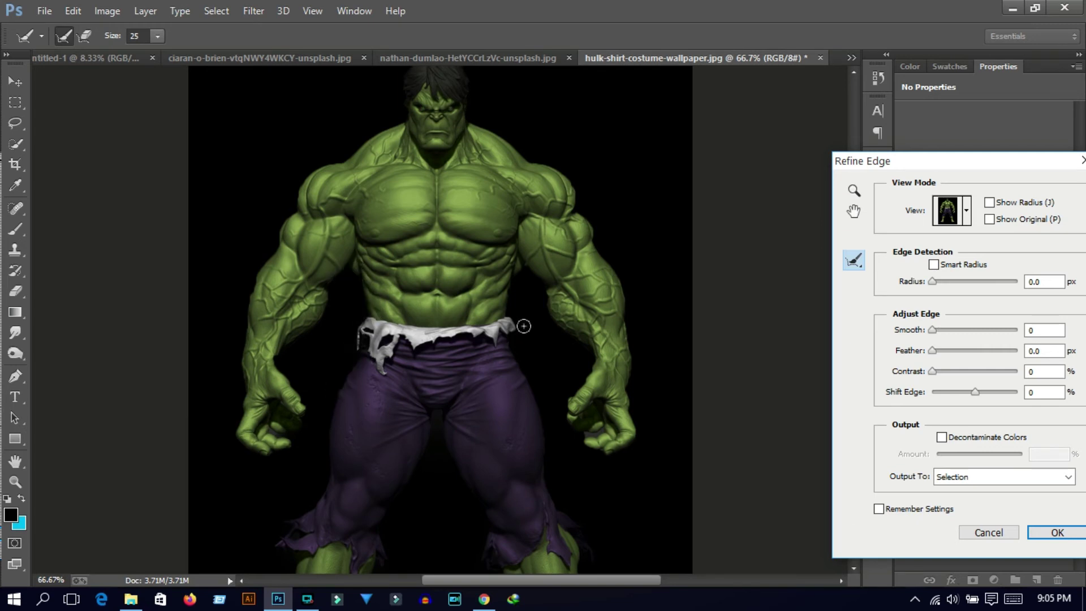
left_click_drag(519, 289, 516, 352)
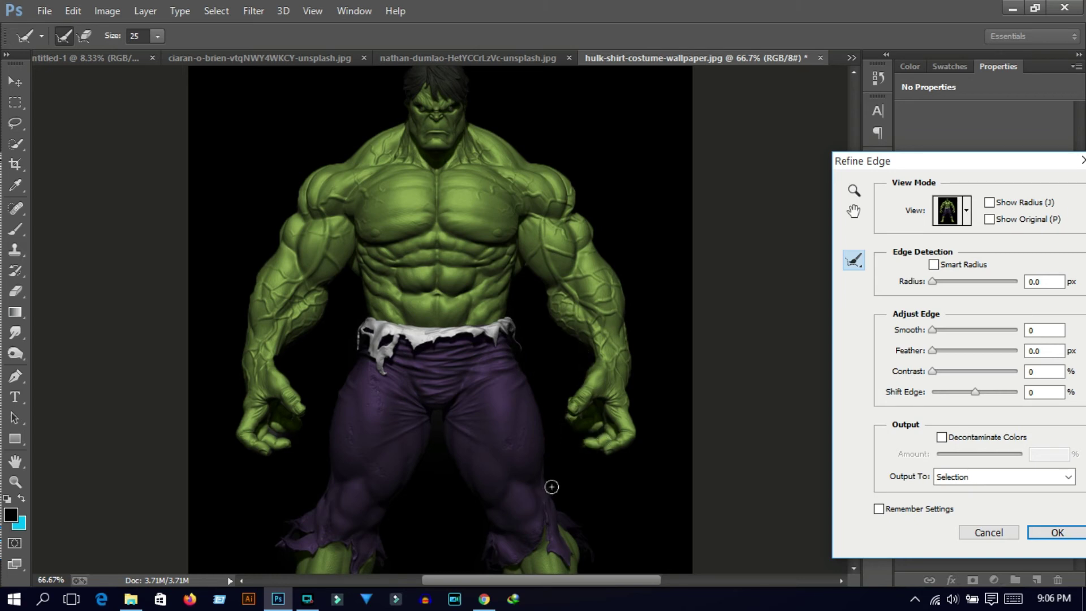
scroll(440, 218, "up", 2)
left_click_drag(416, 142, 400, 195)
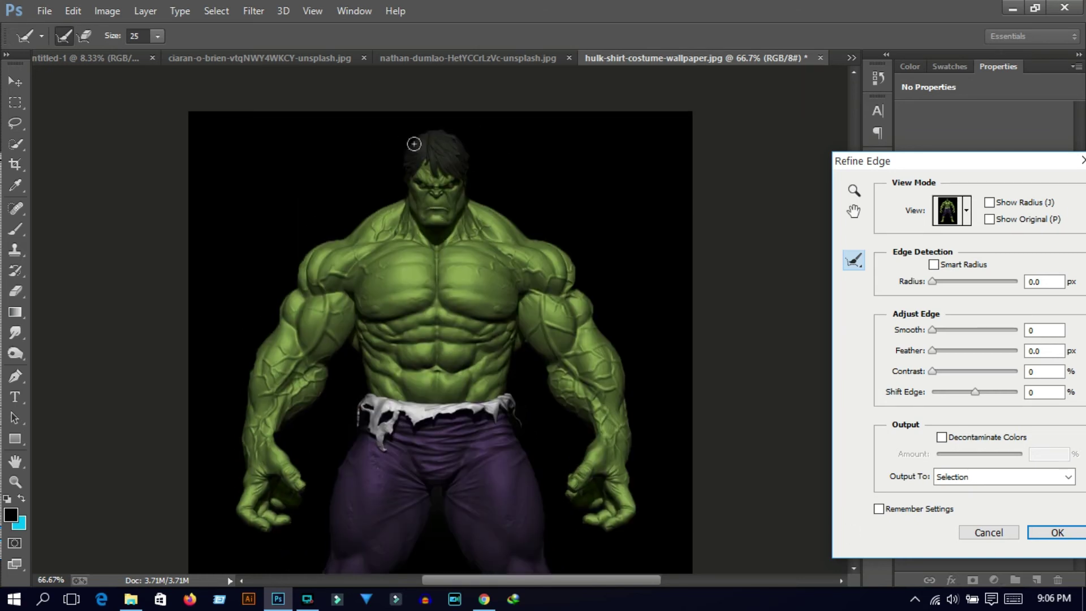
left_click_drag(471, 131, 473, 197)
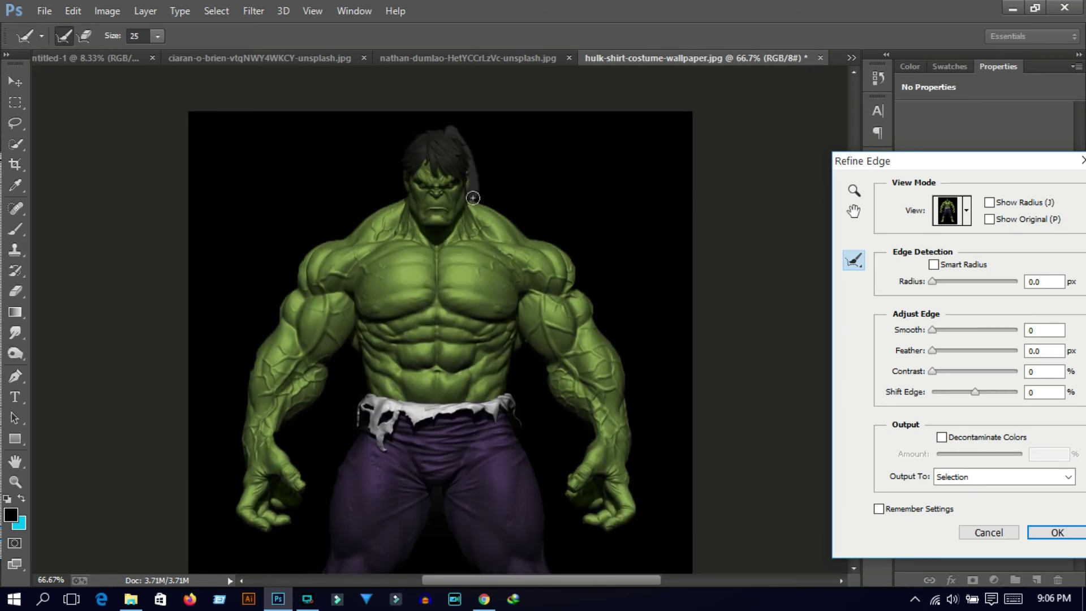
left_click_drag(573, 267, 631, 393)
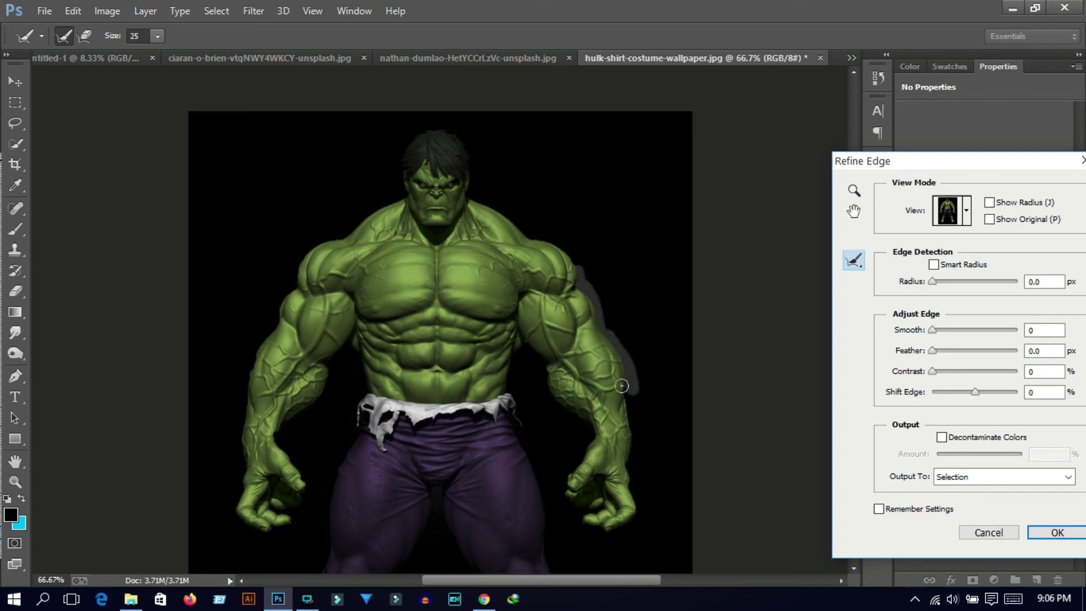
left_click_drag(280, 323, 244, 399)
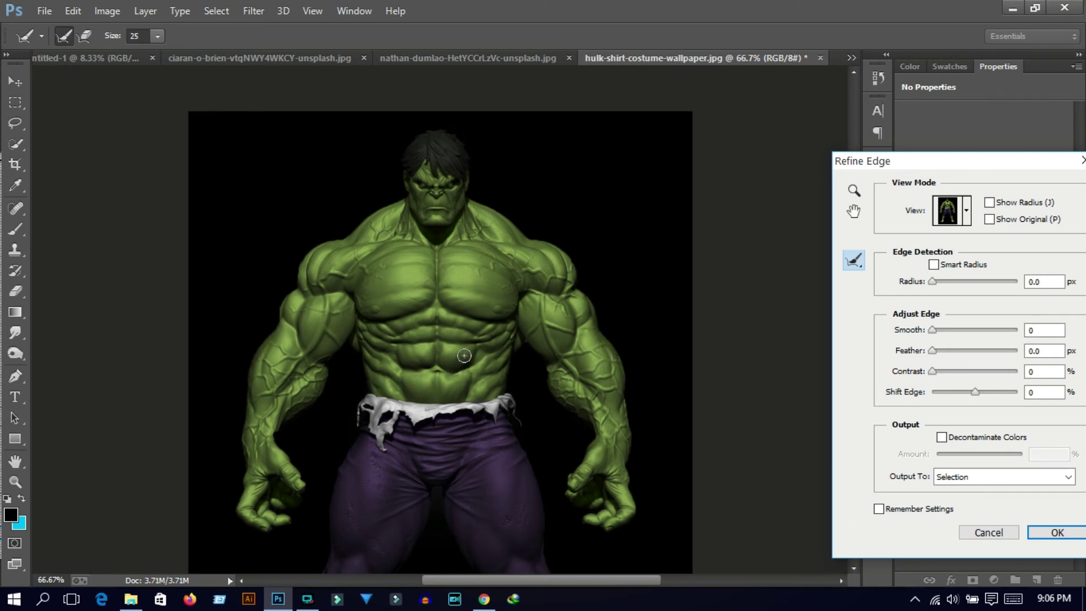
scroll(463, 355, "down", 2)
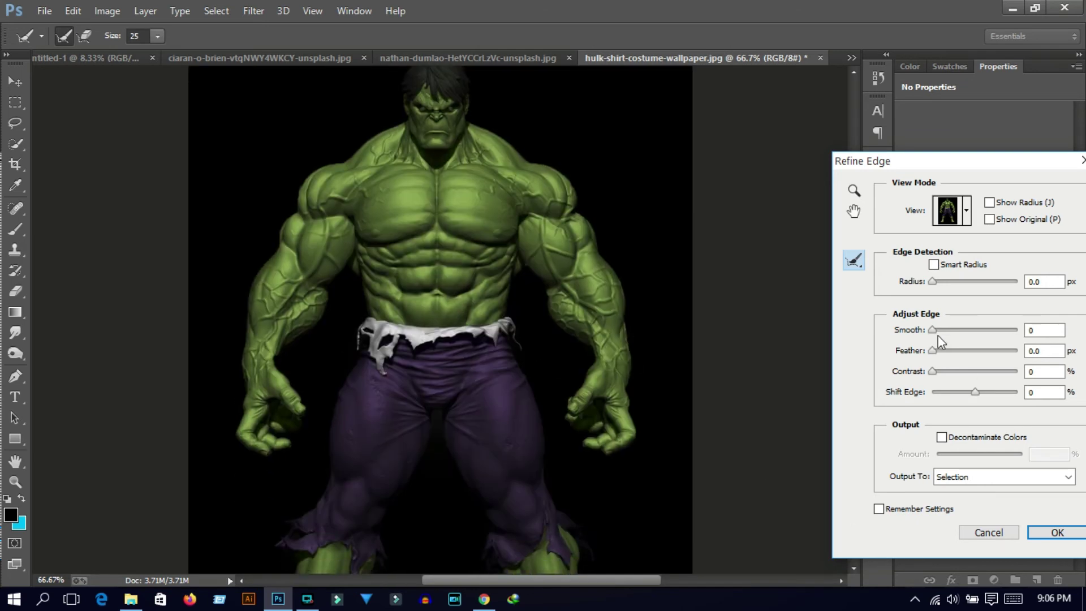
left_click(1057, 532)
left_click(73, 11)
Step: Copy the selected Hulk and paste it into the Untitled-1 alley scene
left_click(121, 64)
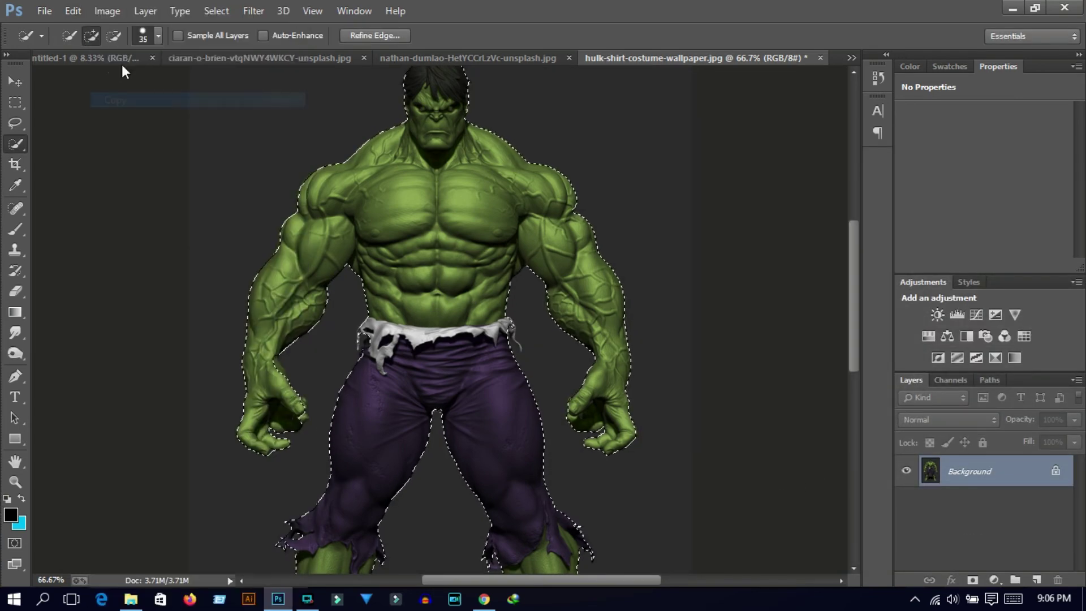
left_click(90, 58)
left_click(73, 11)
left_click(107, 128)
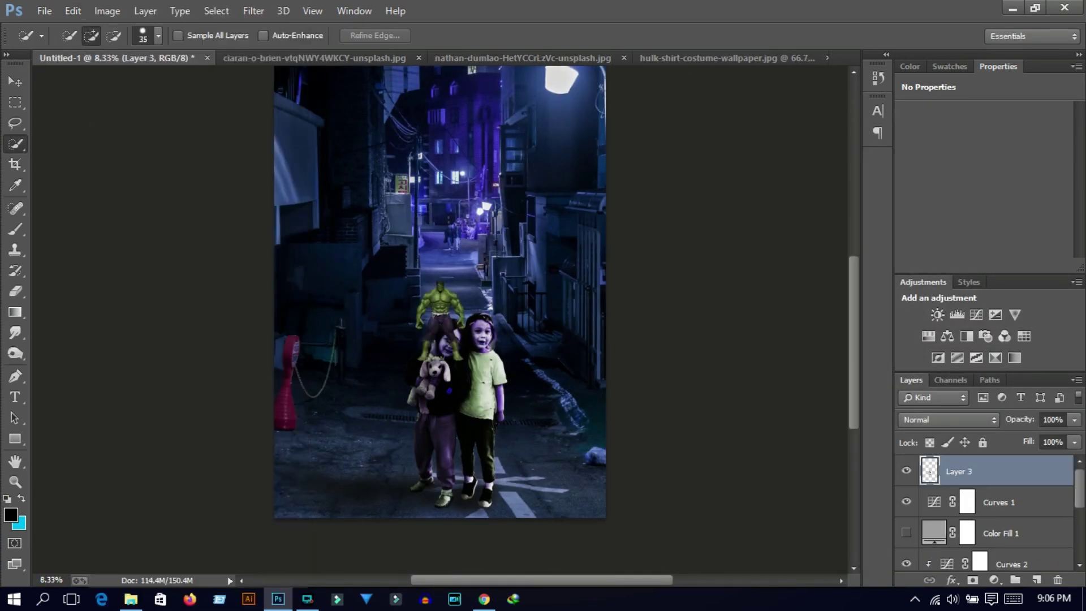
Step: Scale the pasted Hulk to about 145% and place Layer 3 behind the children
key("v")
left_click_drag(462, 282, 543, 145)
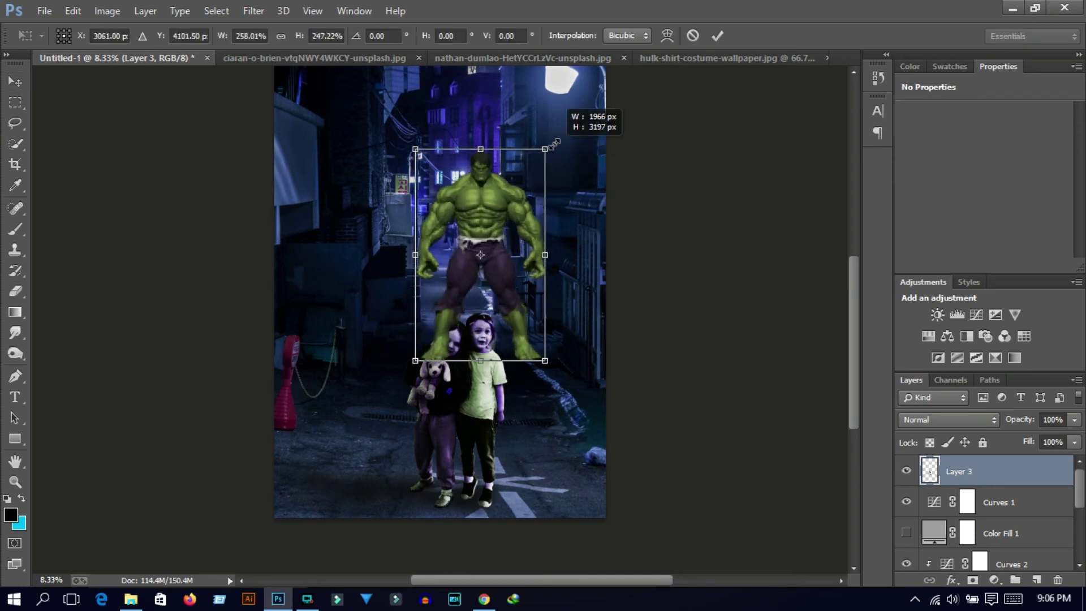
left_click(717, 36)
scroll(984, 509, "down", 3)
left_click_drag(961, 519, 966, 515)
left_click_drag(480, 202, 461, 283)
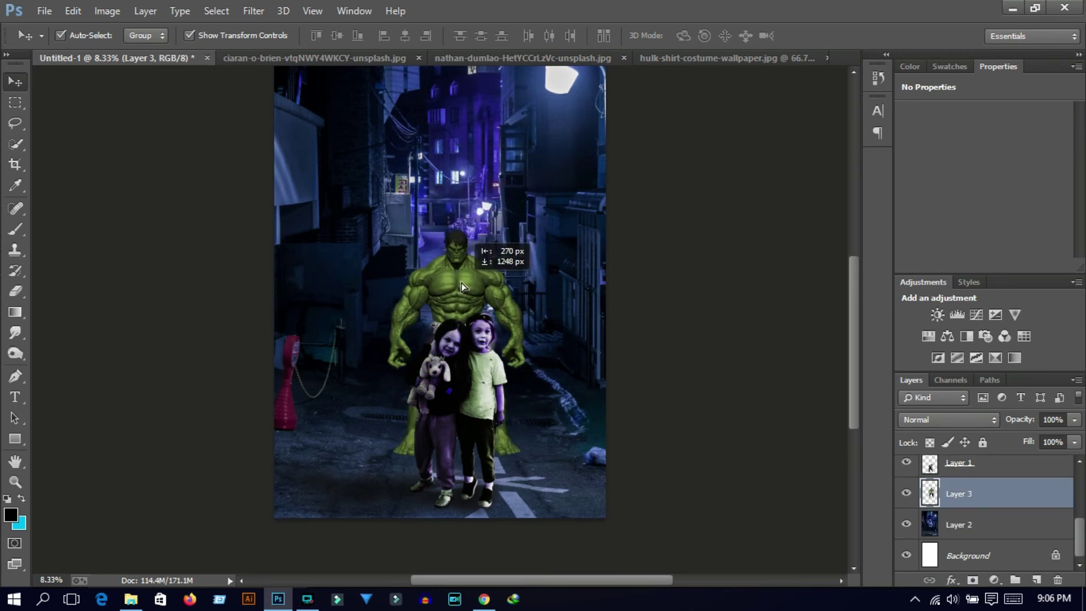
mouse_move(525, 228)
left_mouse_down()
mouse_move(576, 123)
mouse_move(485, 170)
left_mouse_up()
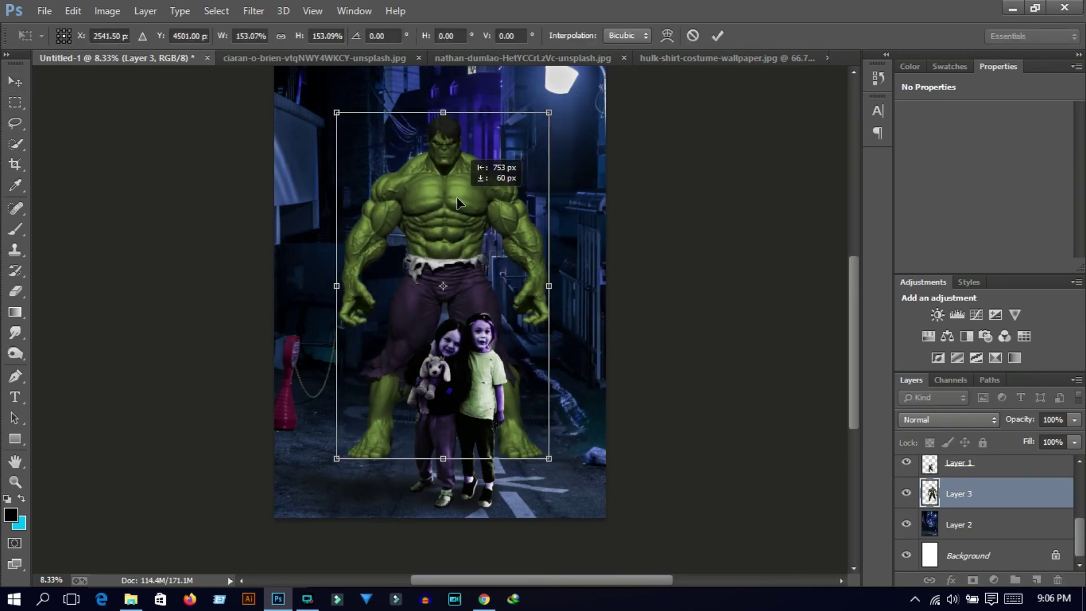
left_click_drag(543, 113, 526, 150)
left_click(716, 36)
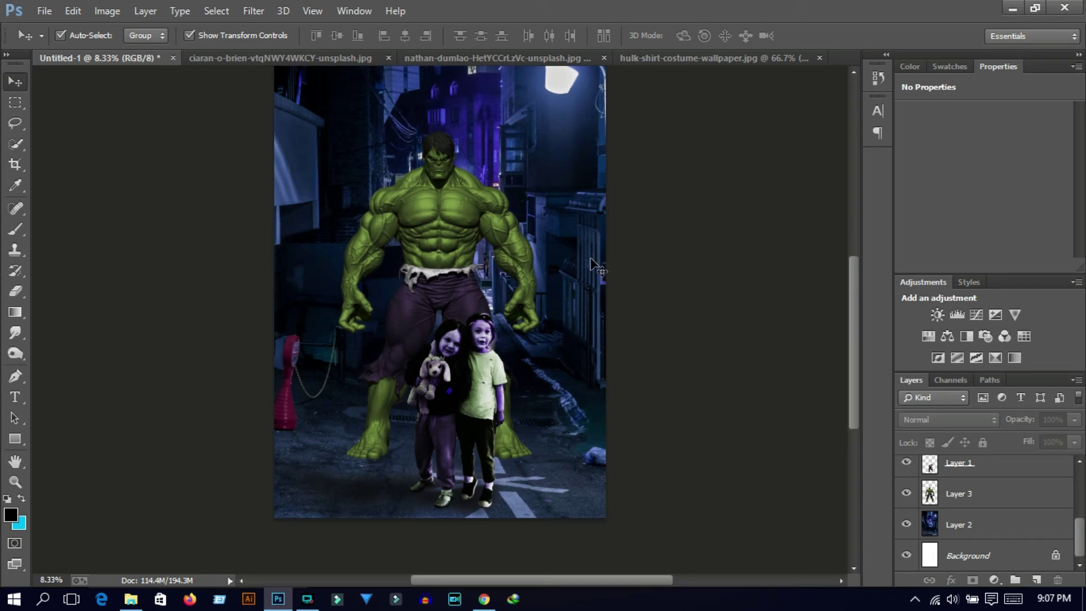
Step: Add a Curves adjustment layer clipped to the Hulk's Layer 3
left_click(460, 217)
left_click(994, 579)
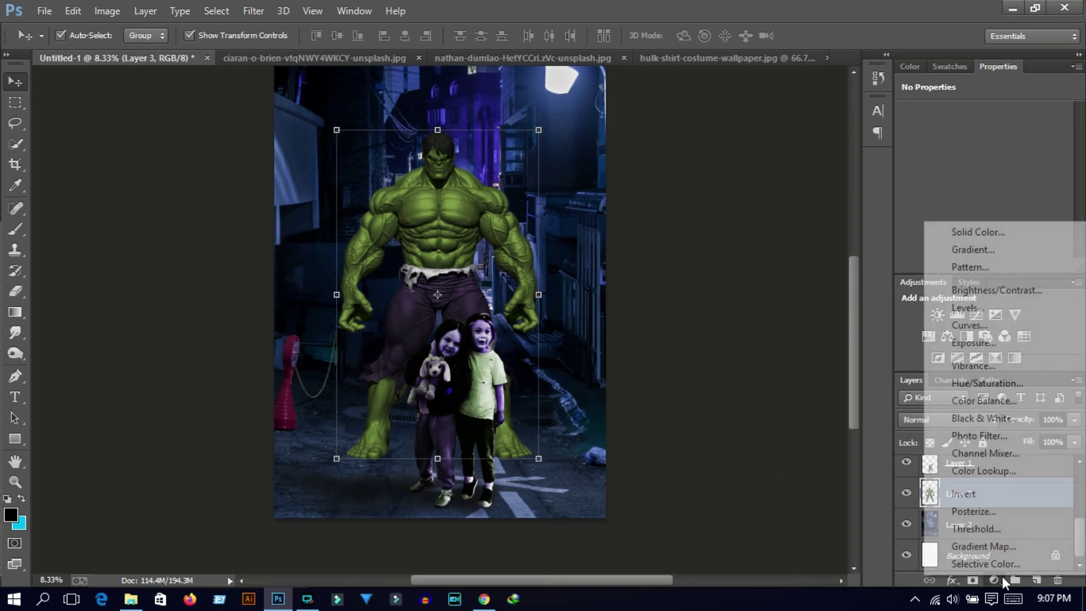
left_click(968, 317)
left_click(961, 266)
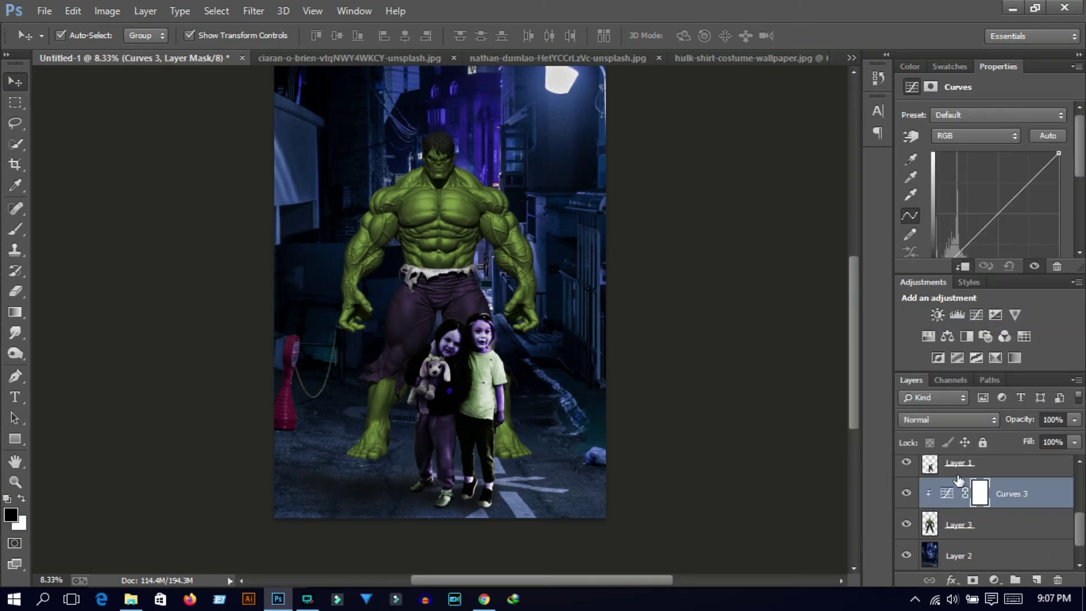
scroll(957, 479, "up", 3)
scroll(935, 500, "down", 3)
Step: Shape the curve to deepen shadows and brighten upper tones, and hide Color Fill 1 again
left_click(1027, 184)
left_click_drag(968, 235, 979, 250)
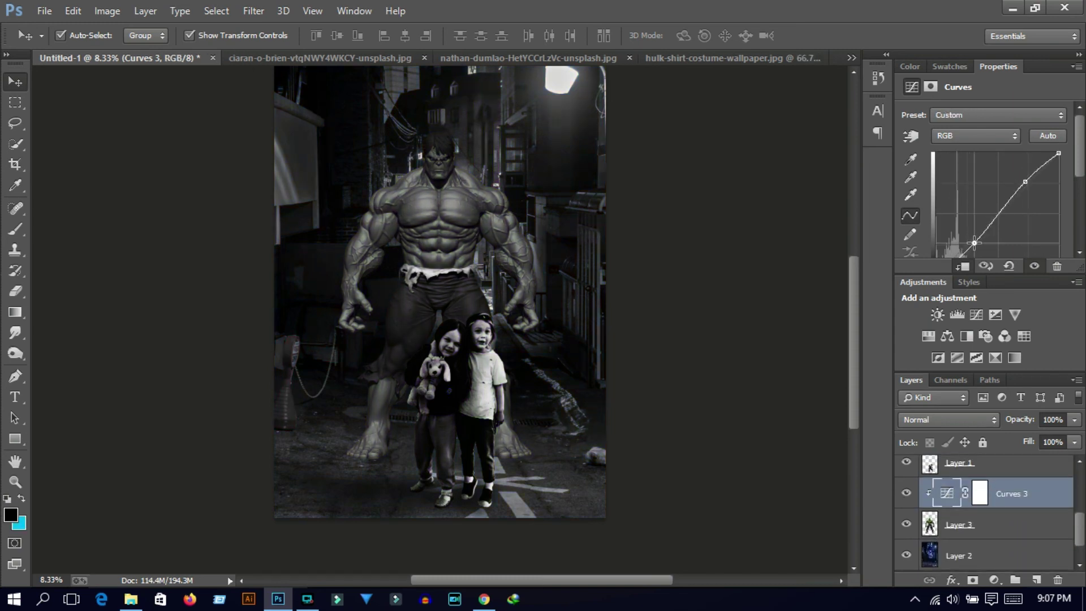
left_click_drag(1009, 213, 969, 244)
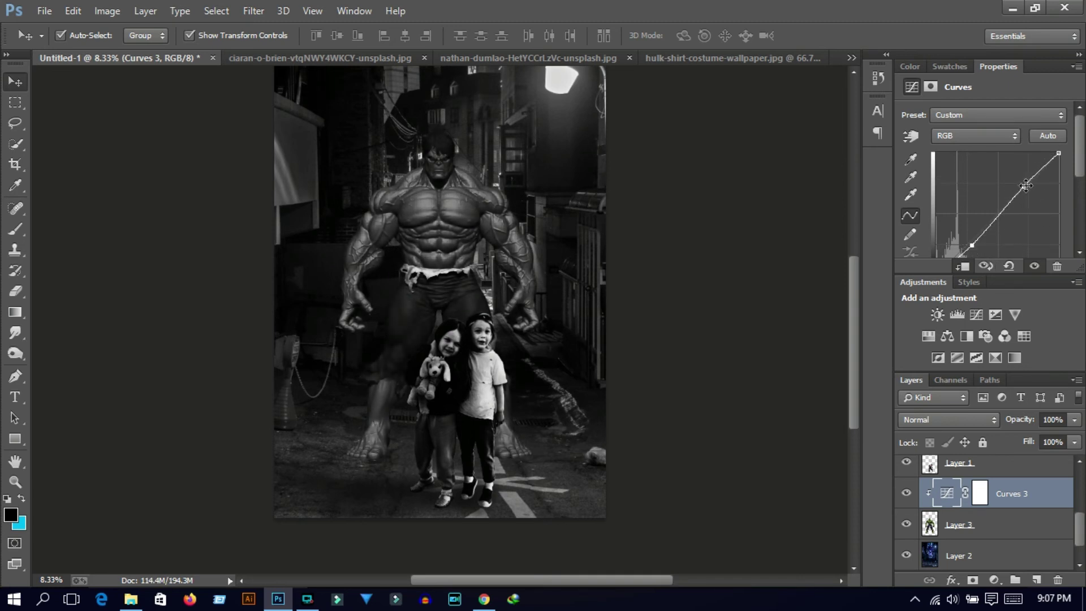
left_click_drag(1026, 186, 1022, 183)
scroll(915, 520, "up", 2)
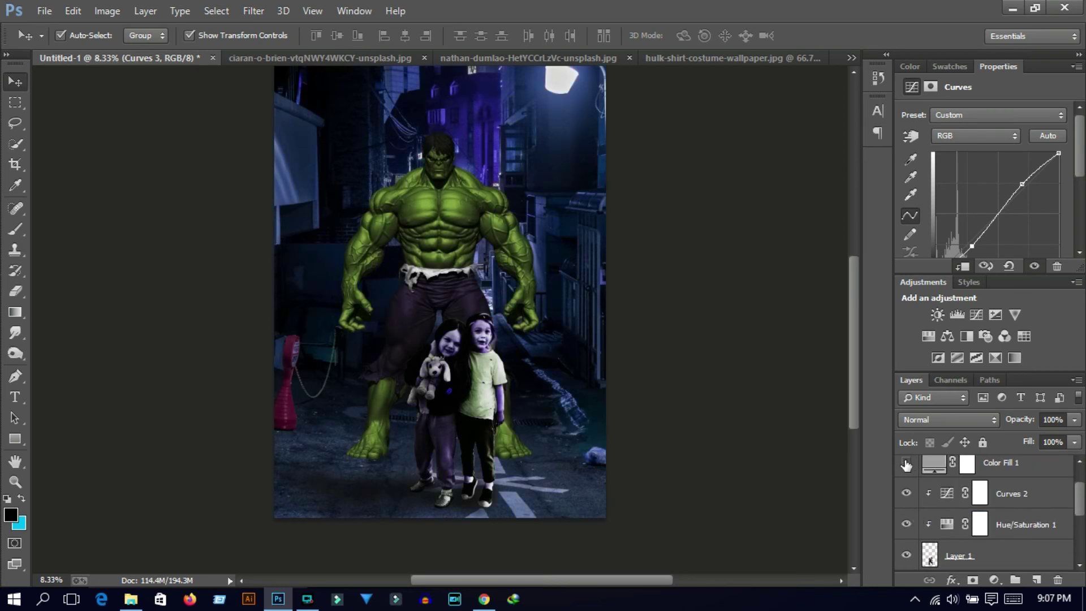
left_click(736, 386)
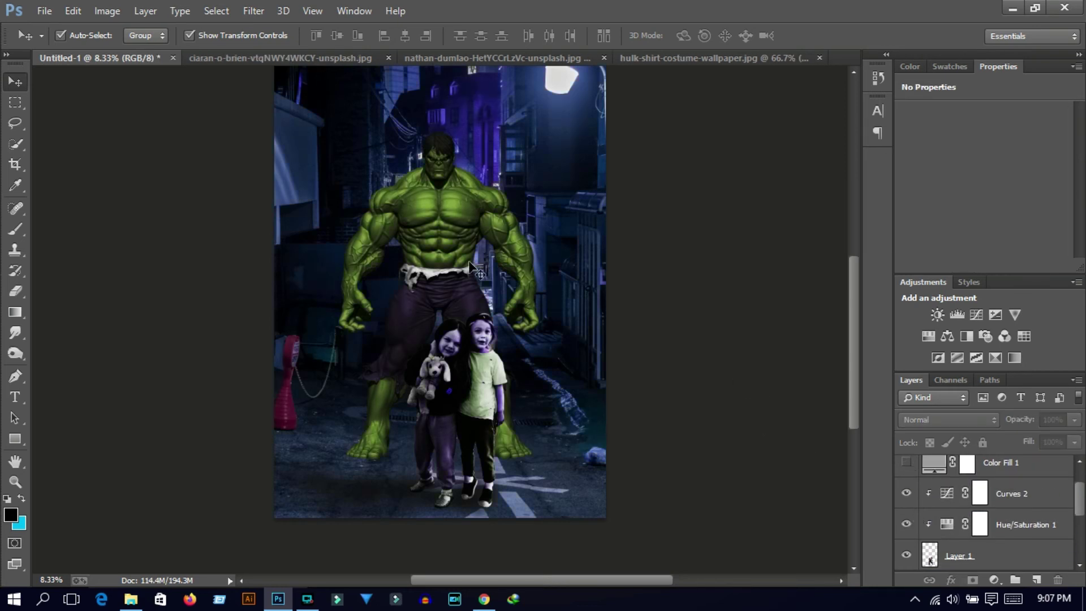
scroll(1012, 542, "down", 1)
left_click(1008, 528)
Step: Add a Hue/Saturation adjustment on the Hulk layer, shifting his skin from green to magenta
scroll(987, 525, "down", 3)
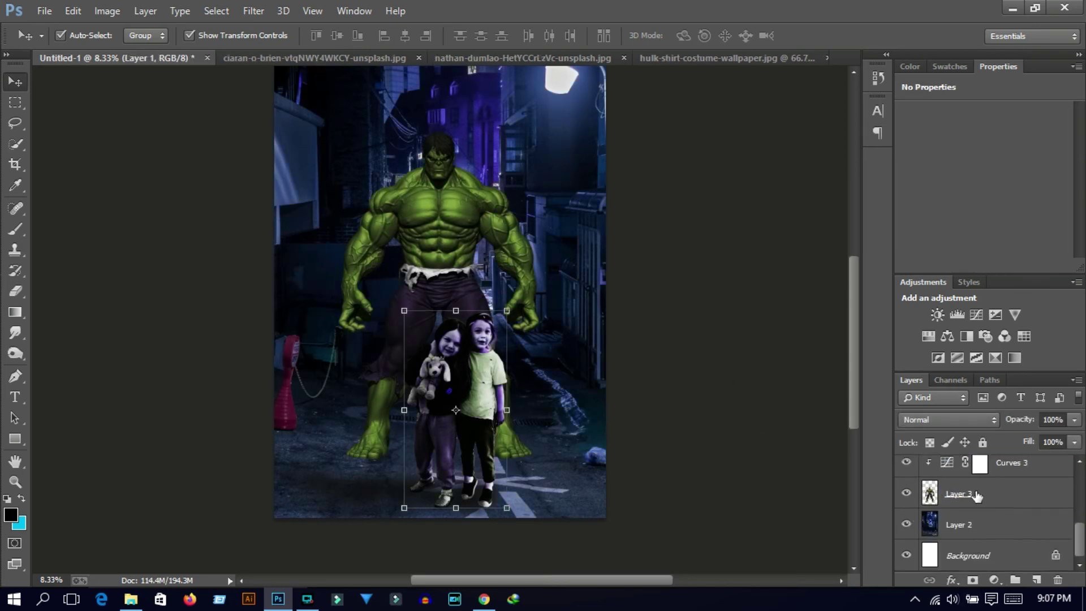
left_click(995, 494)
left_click(994, 579)
left_click(988, 384)
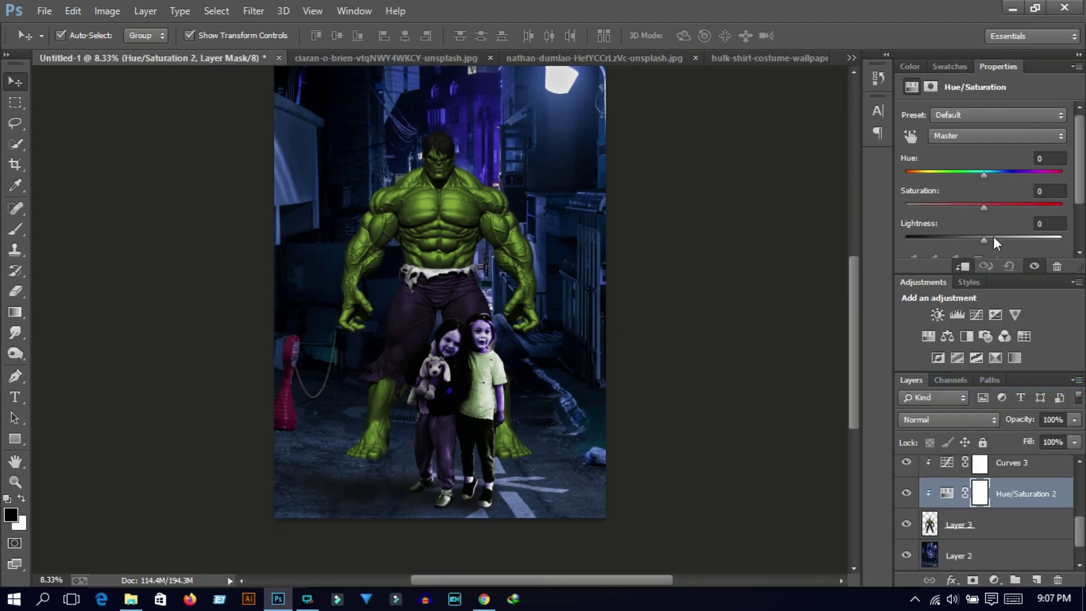
left_click_drag(984, 175, 915, 172)
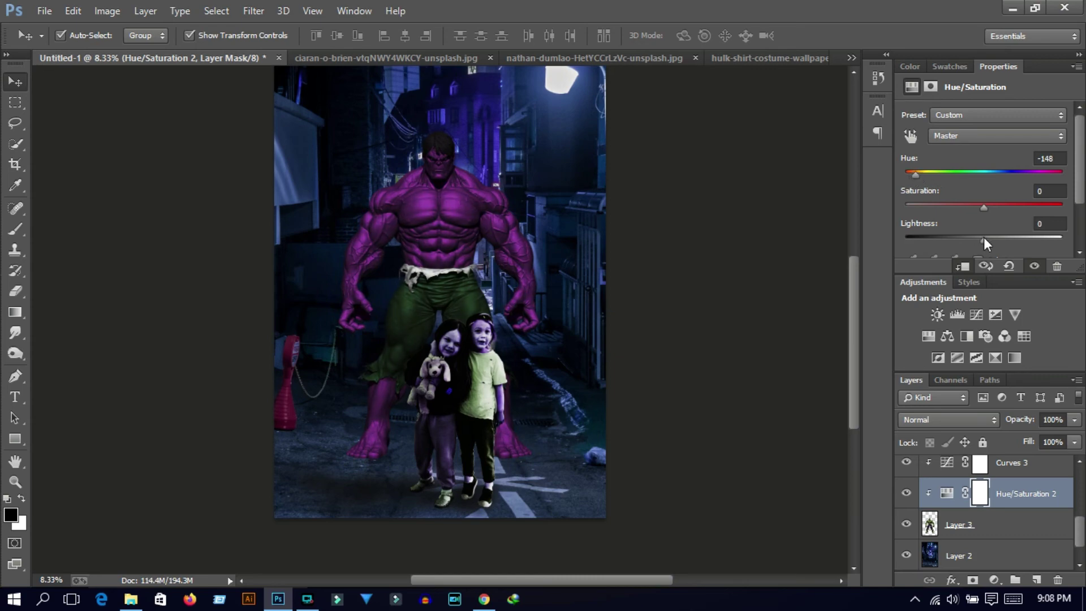
left_click(721, 284)
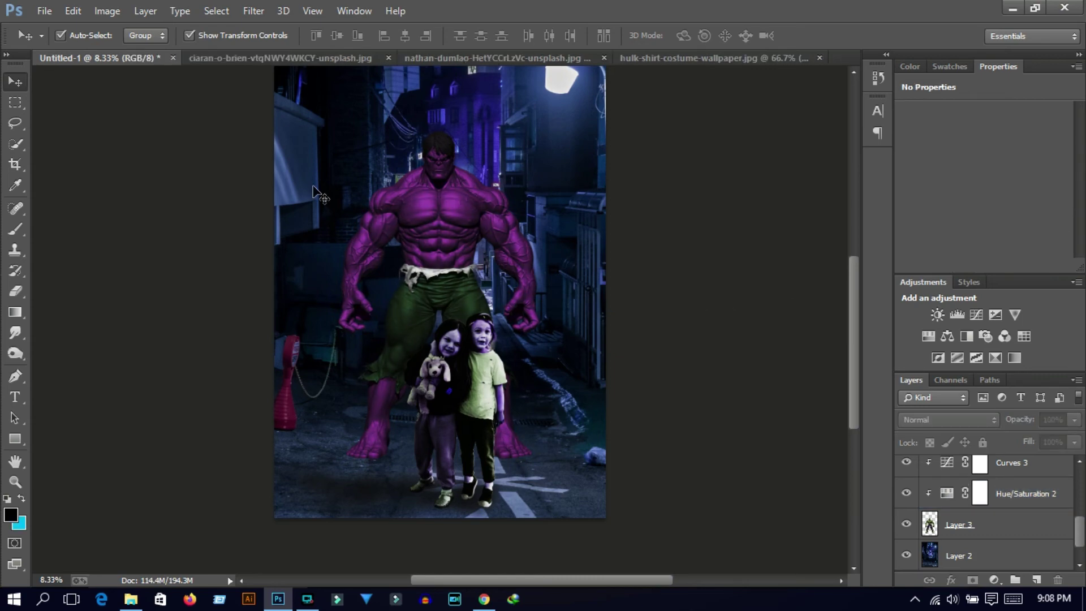
Step: Push Hue/Saturation 2 to Hue -175 for violet, then zoom out to the full composition
key("ctrl+plus")
key("ctrl+plus")
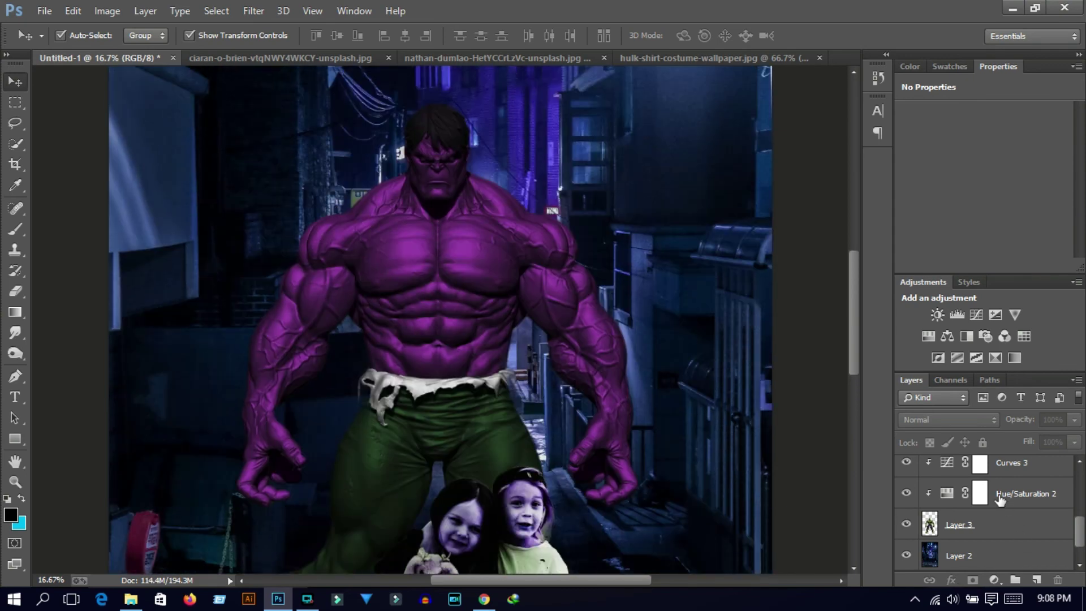
left_click(999, 497)
left_click_drag(914, 174, 908, 176)
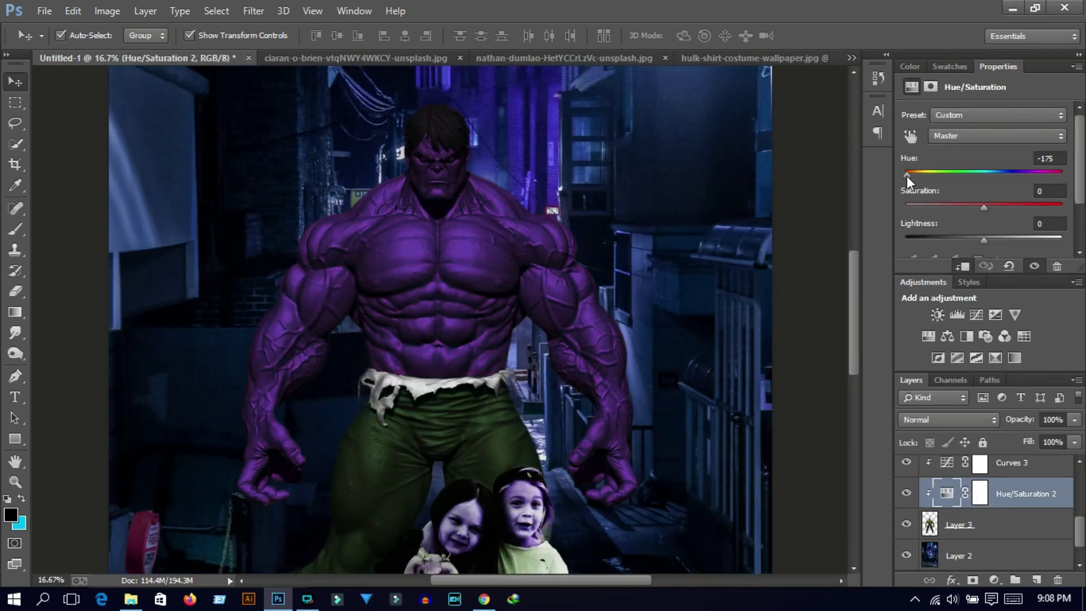
left_click(810, 243)
key("ctrl+minus")
key("ctrl+minus")
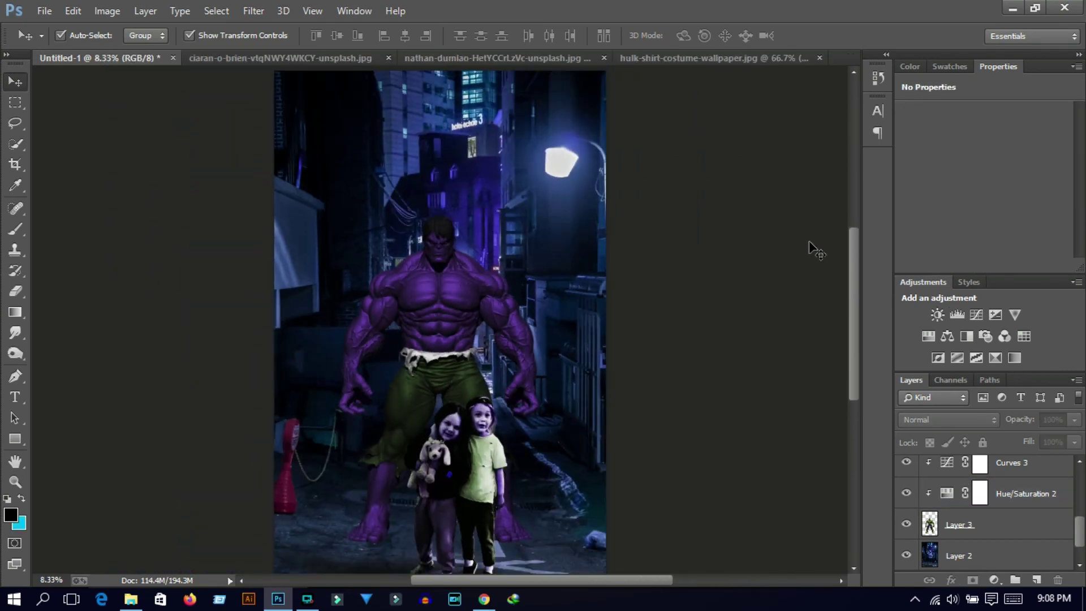
key("ctrl+plus")
key("ctrl+plus")
Step: Dodge the Hulk's face and neck on Layer 3 (Midtones, 51%, 600 px brush)
scroll(60, 412, "up", 1)
left_click(14, 353)
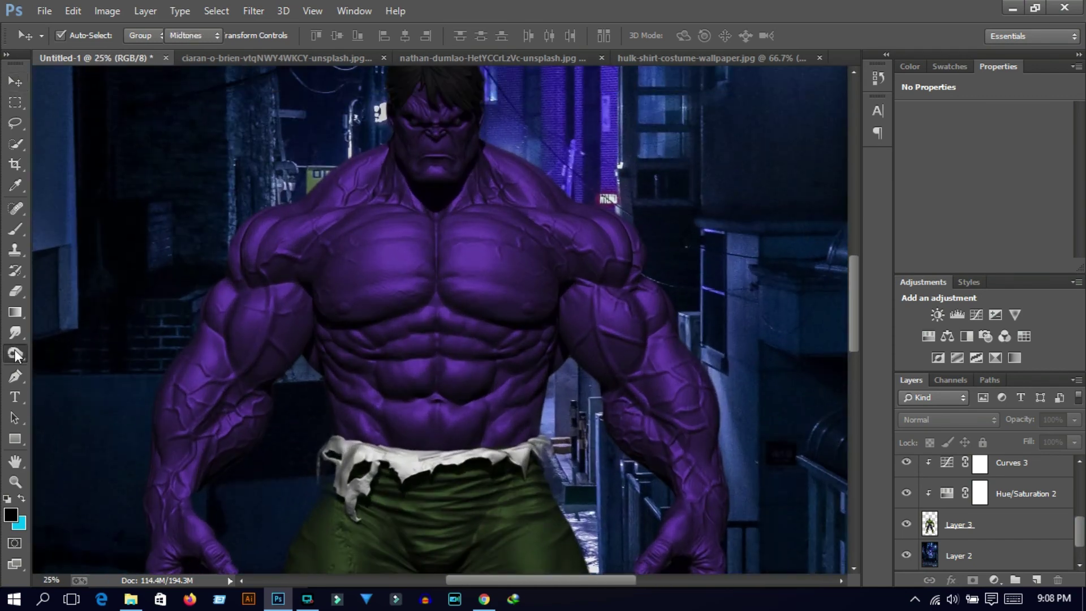
right_click(15, 354)
left_click(77, 356)
left_click(982, 532)
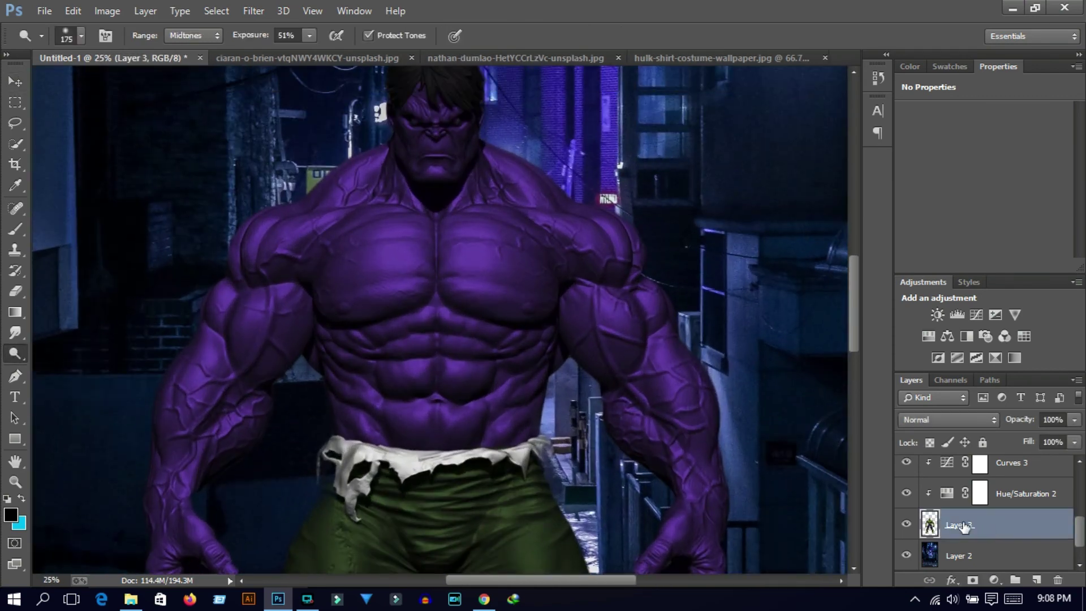
key("bracketright")
key("bracketright")
key("bracketright")
left_click_drag(489, 161, 449, 97)
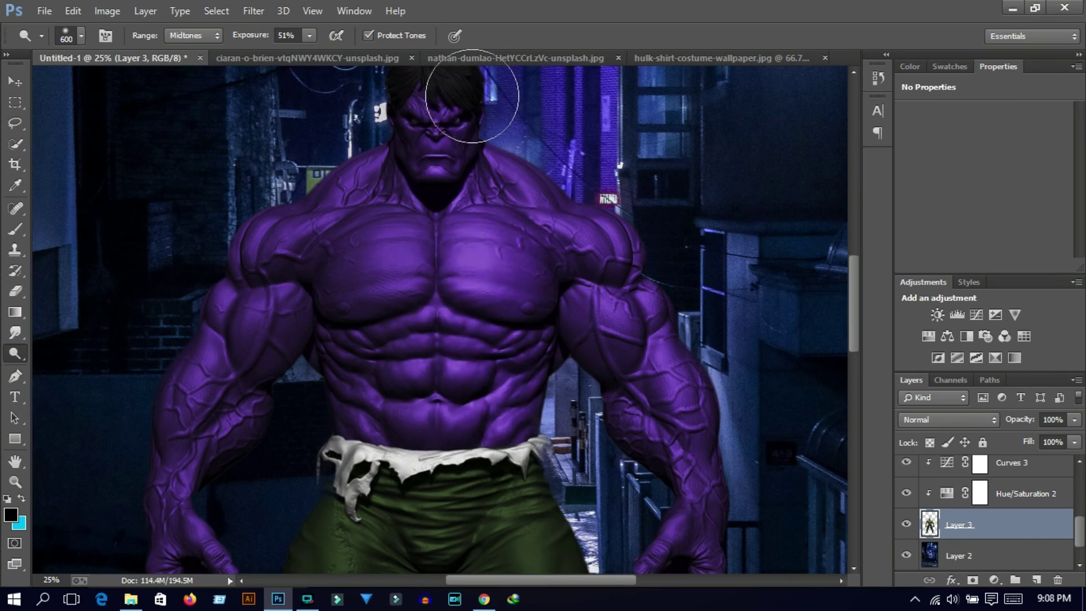
Step: Dodge the Hulk's green pants at the waist and thigh, then fit the image on screen
scroll(679, 449, "down", 3)
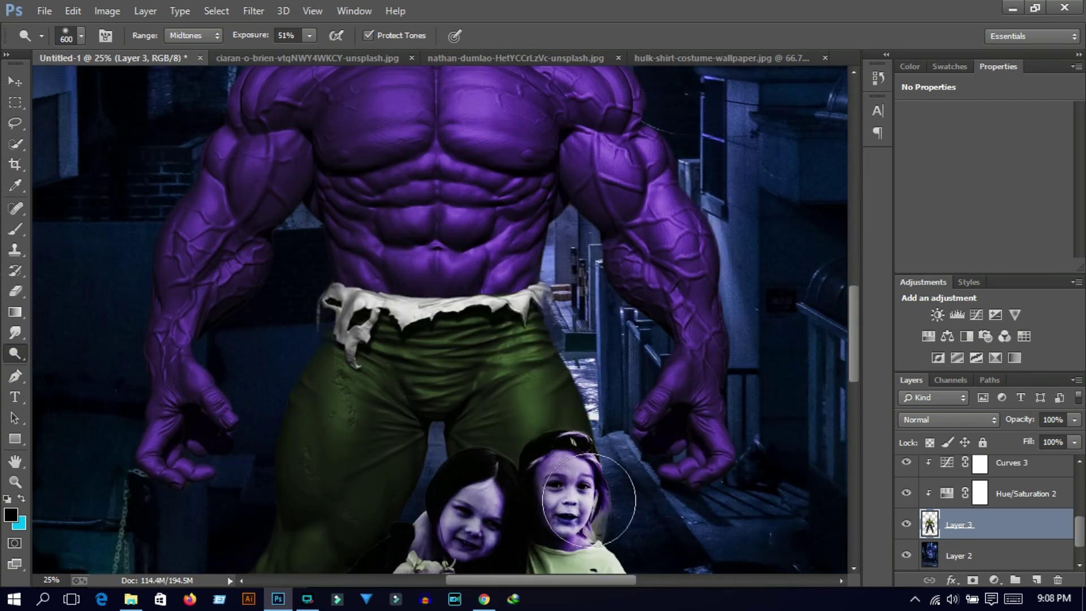
left_click_drag(531, 384, 488, 330)
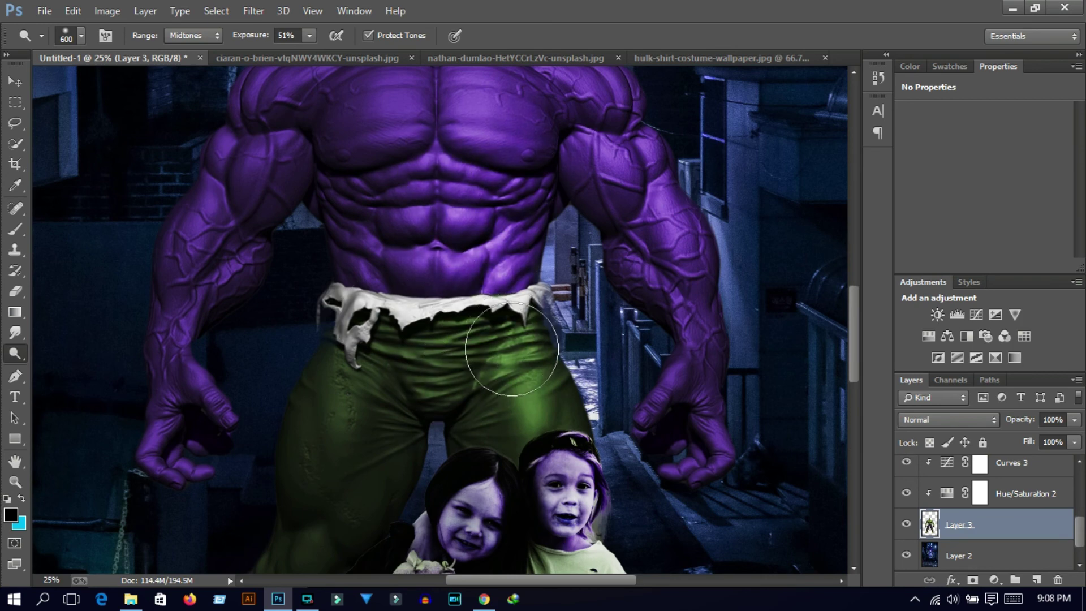
scroll(487, 331, "up", 3)
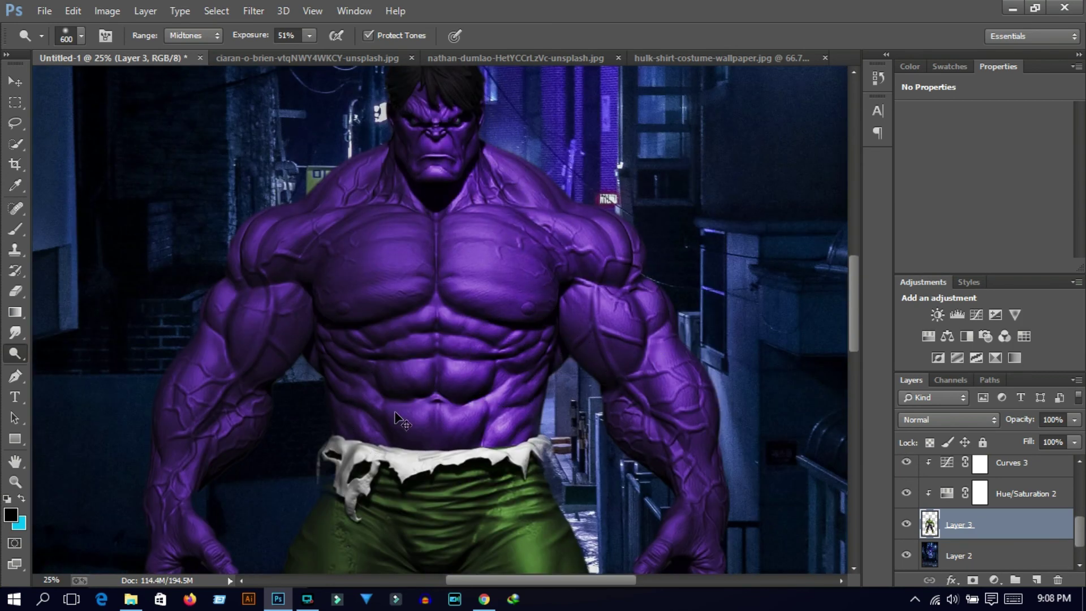
key("ctrl+minus")
key("ctrl+plus")
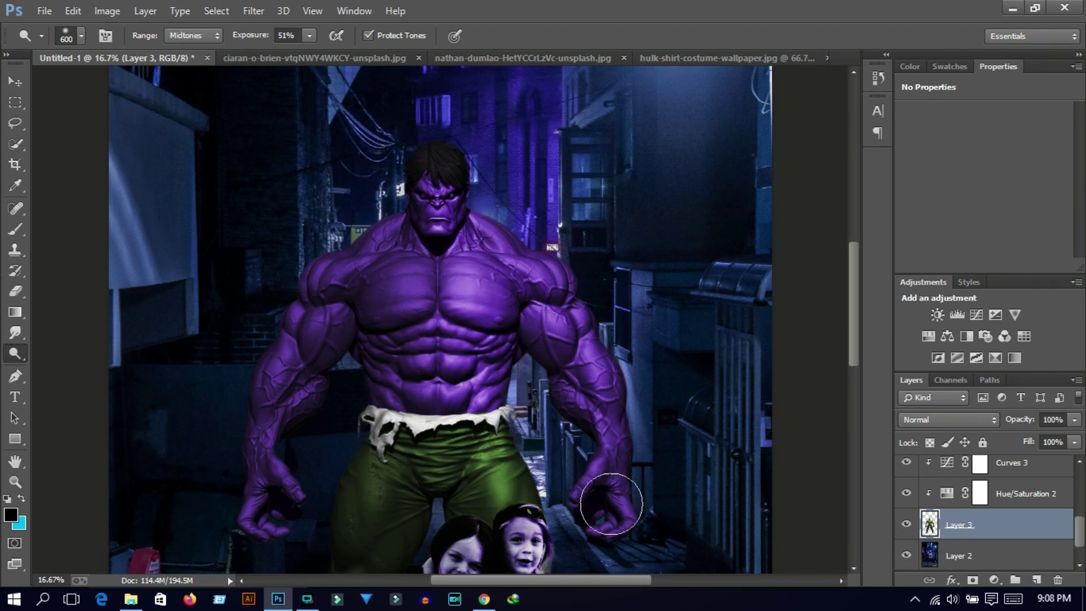
scroll(649, 516, "down", 3)
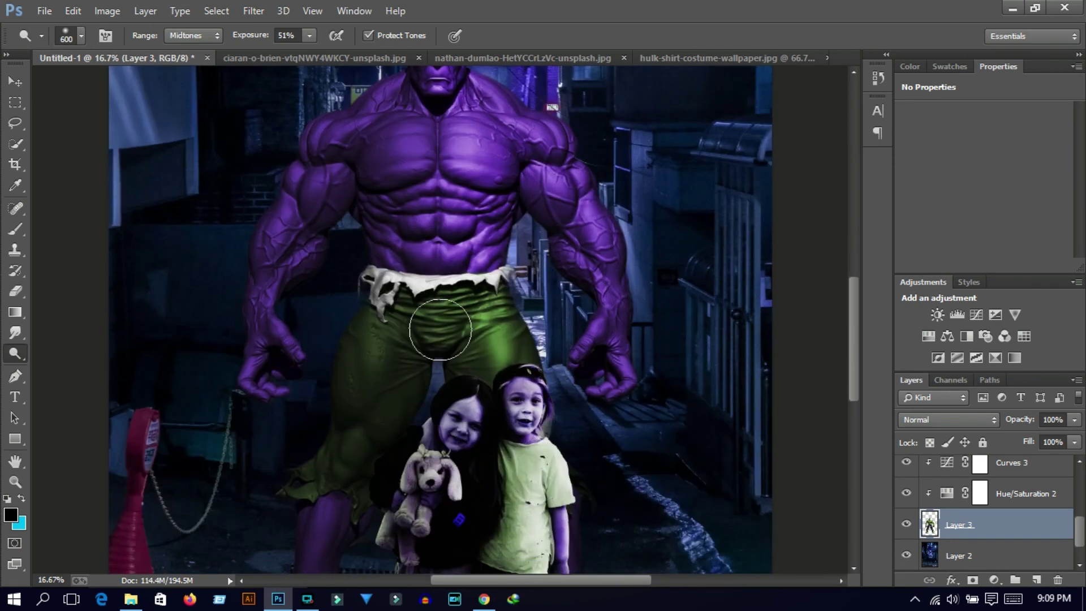
left_click_drag(376, 436, 376, 520)
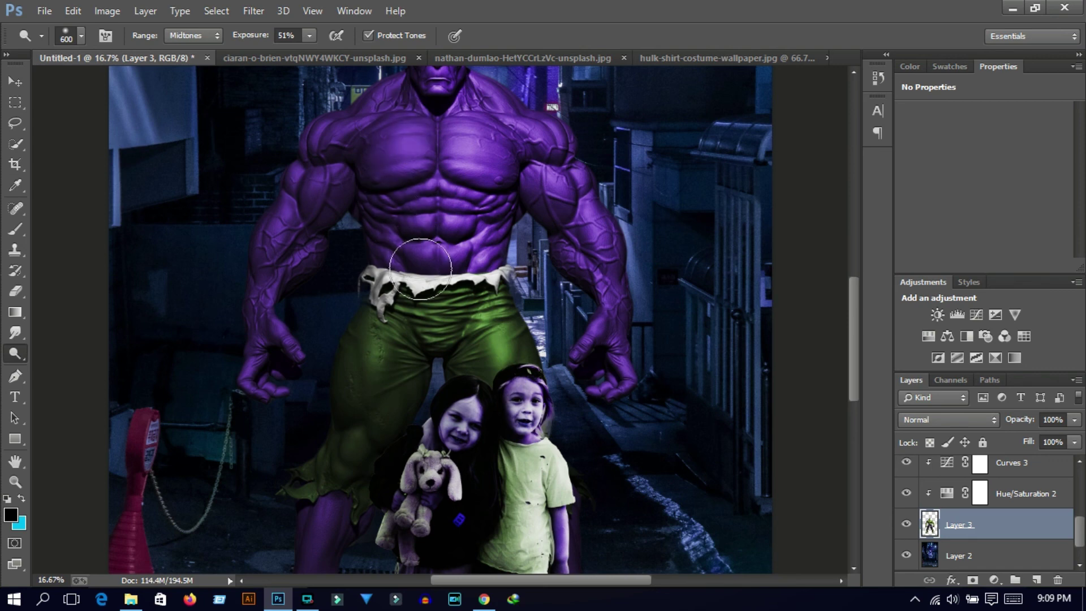
key("ctrl+0")
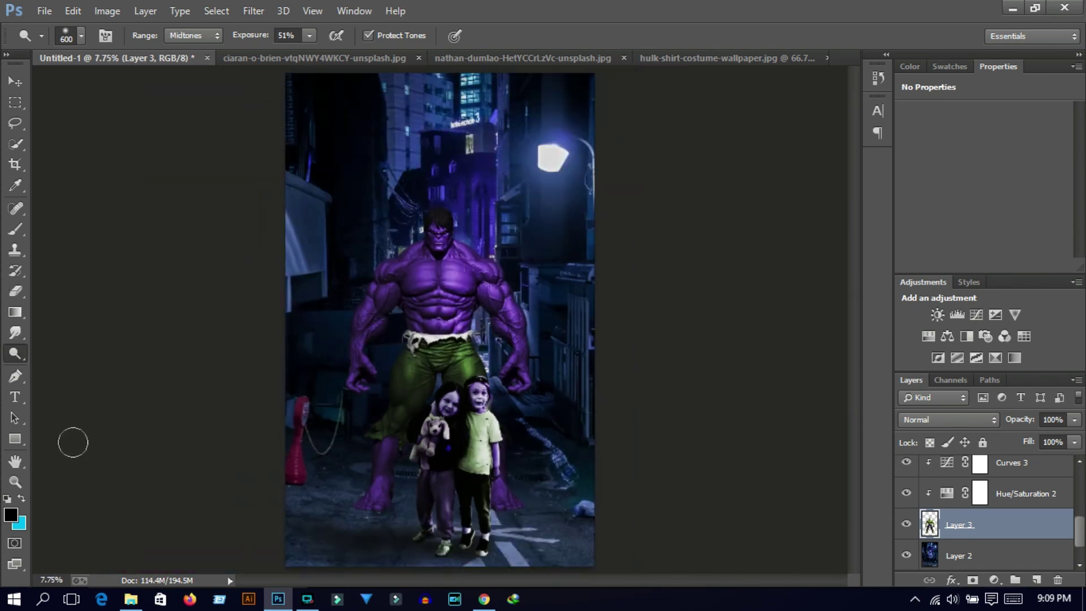
key("v")
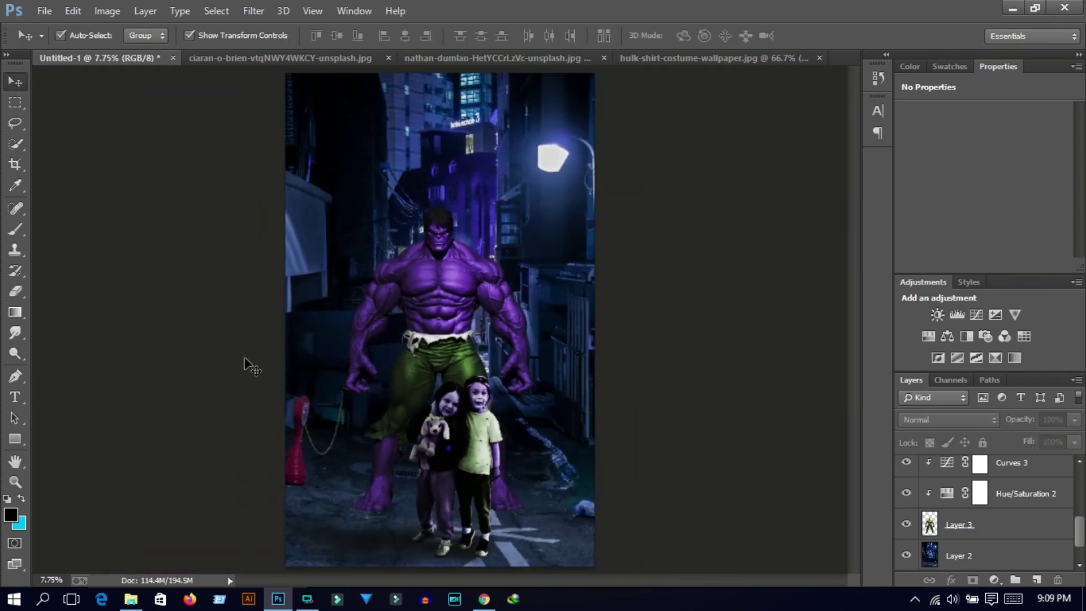
Step: Choose the Burn tool with a 600-pixel brush on the Hulk's Layer 3
right_click(15, 354)
left_click(74, 365)
left_click(938, 523)
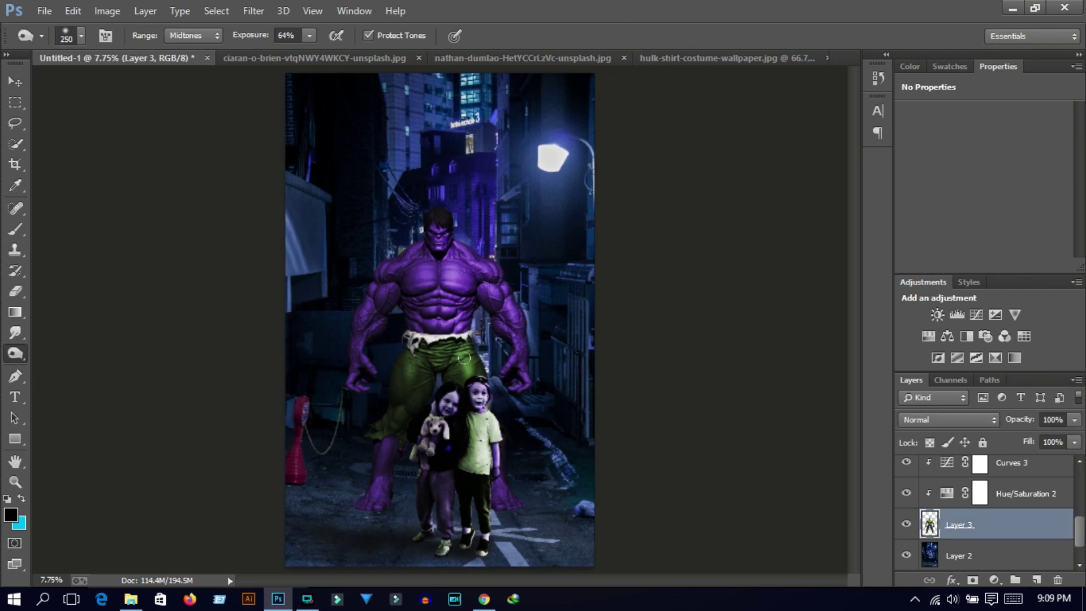
key("bracketright")
key("bracketright")
key("bracketright")
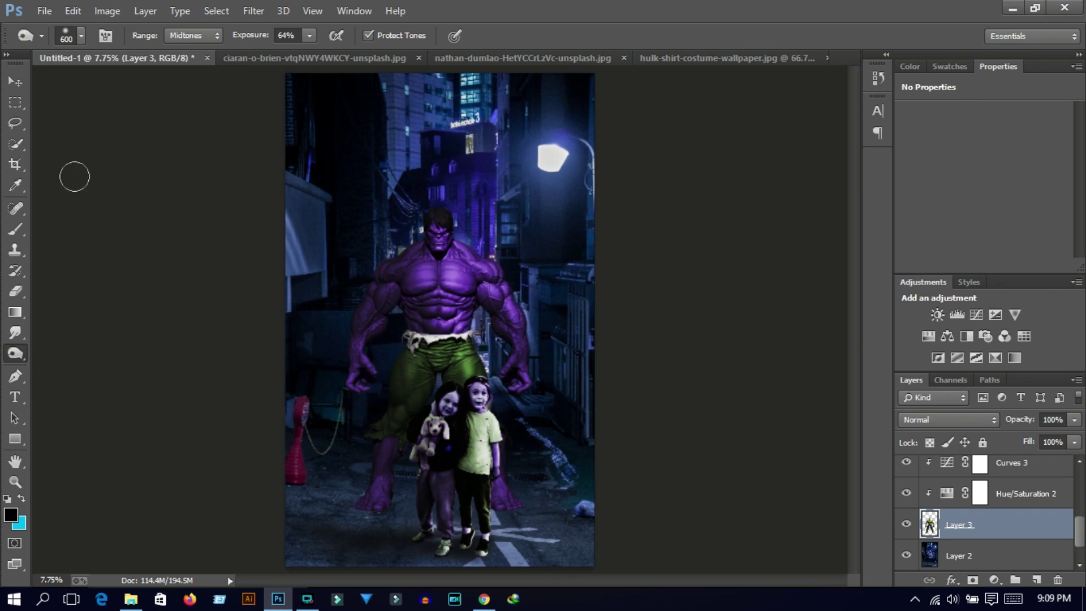
key("v")
Step: Set Hue/Saturation 2 to Hue -170 and raise Curves 3's upper point to brighten the Hulk
left_click(945, 494)
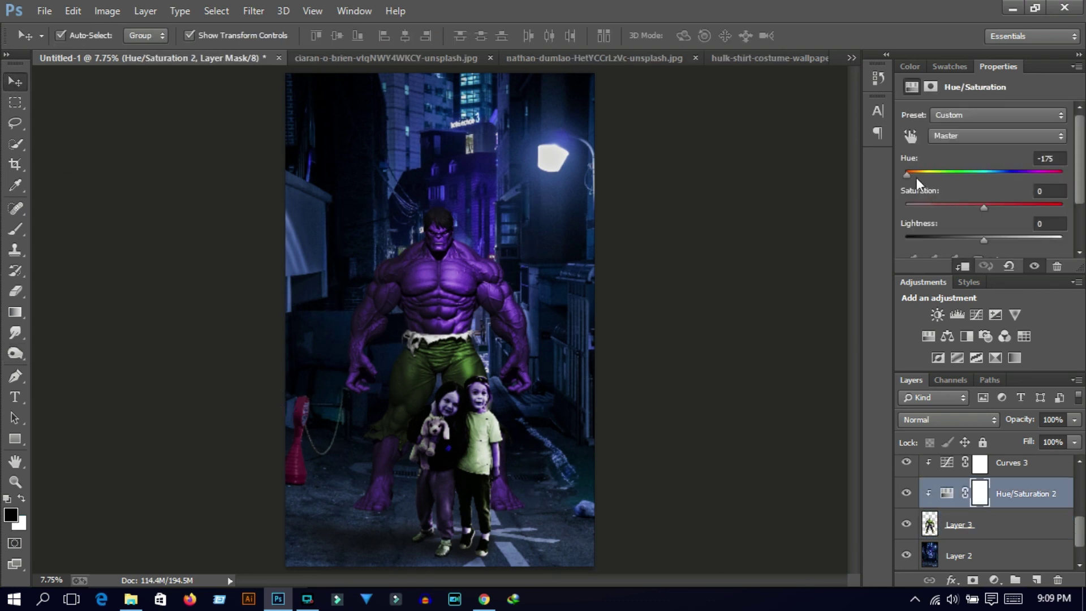
left_click_drag(912, 174, 908, 174)
left_click(821, 252)
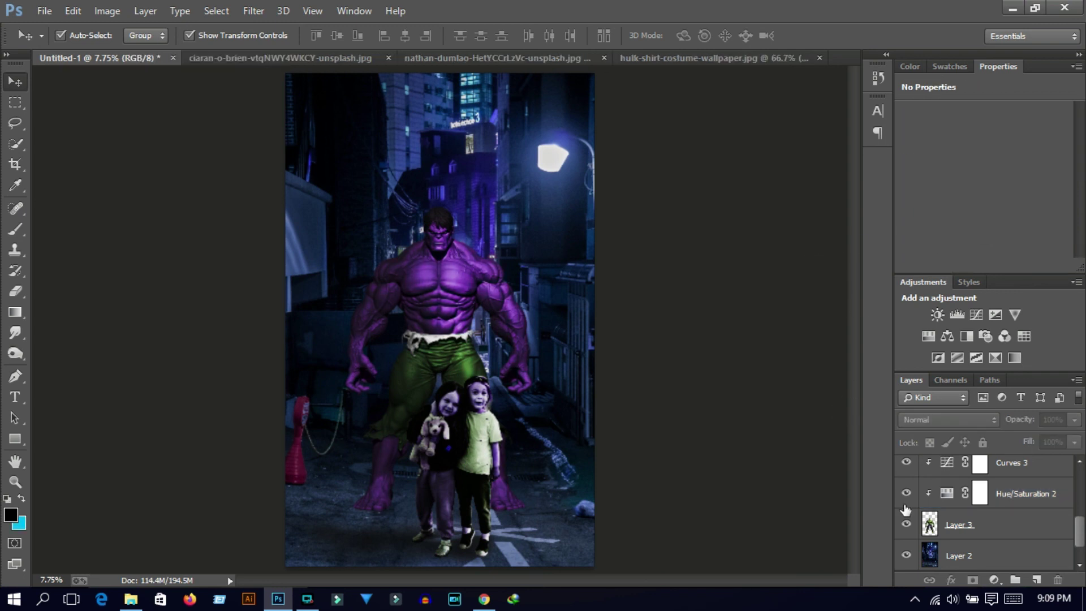
left_click(950, 464)
left_click_drag(1018, 186, 1012, 185)
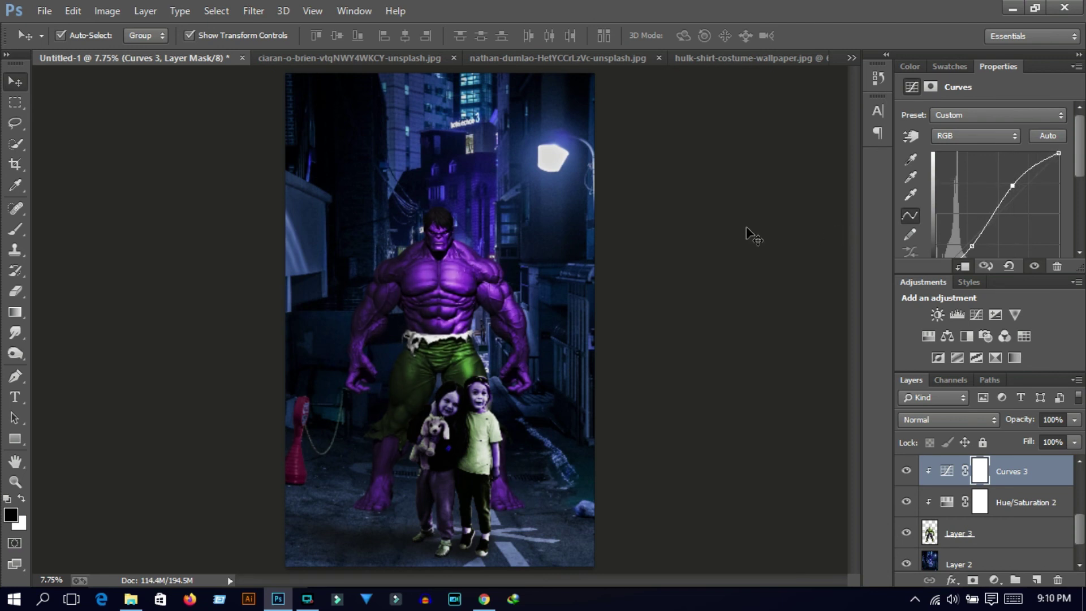
left_click(653, 353)
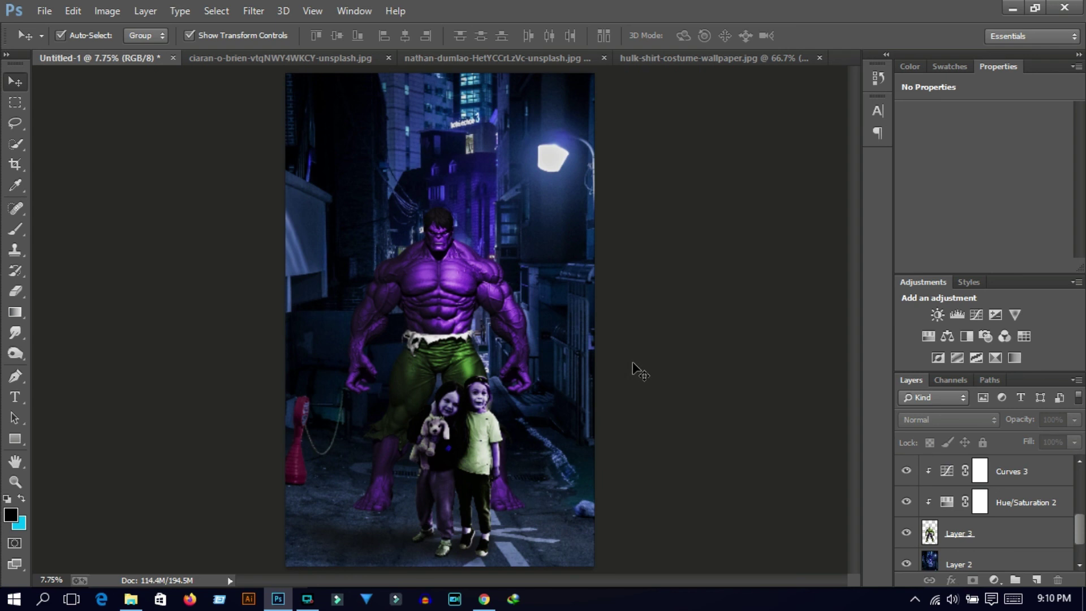
Step: Burn the alley ground near the children's feet on Layer 2, undoing a stray stroke on Layer 3
left_click(351, 516)
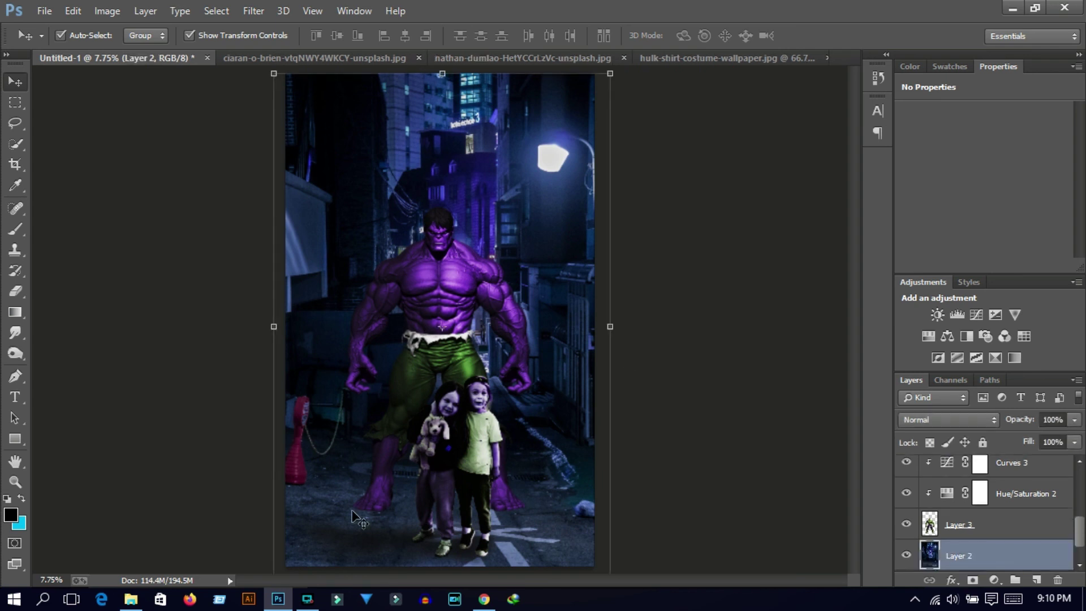
left_click(15, 354)
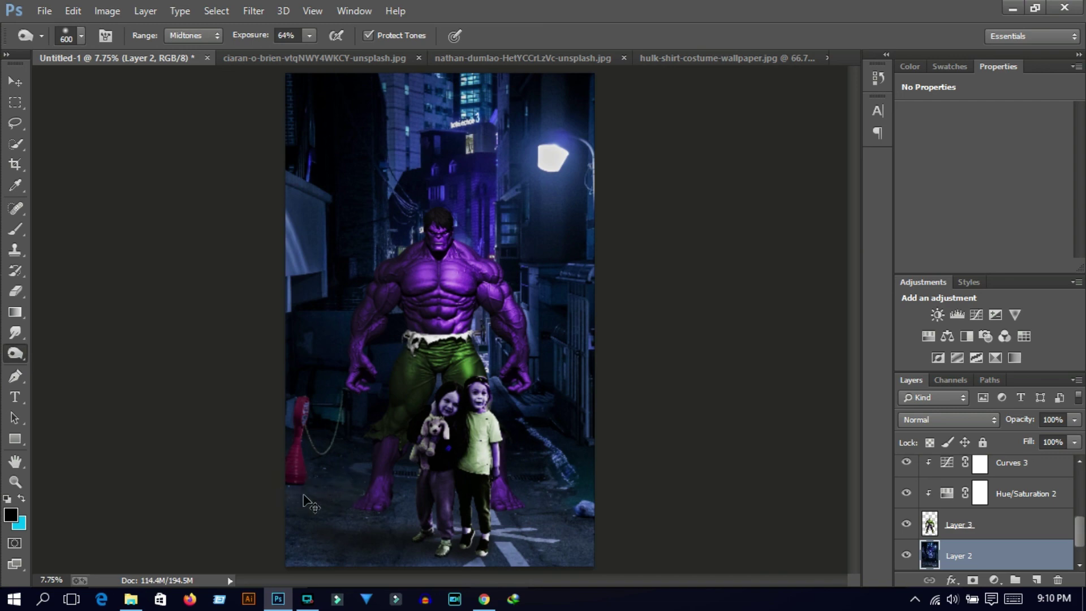
key("ctrl+plus")
key("ctrl+plus")
scroll(328, 516, "down", 3)
scroll(320, 441, "down", 2)
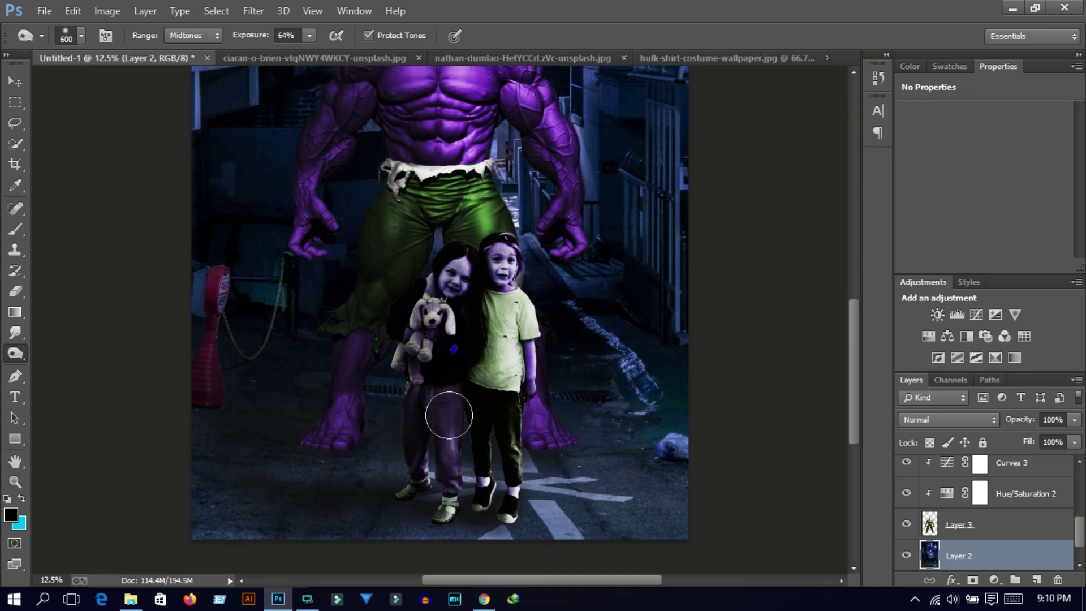
left_click(936, 524)
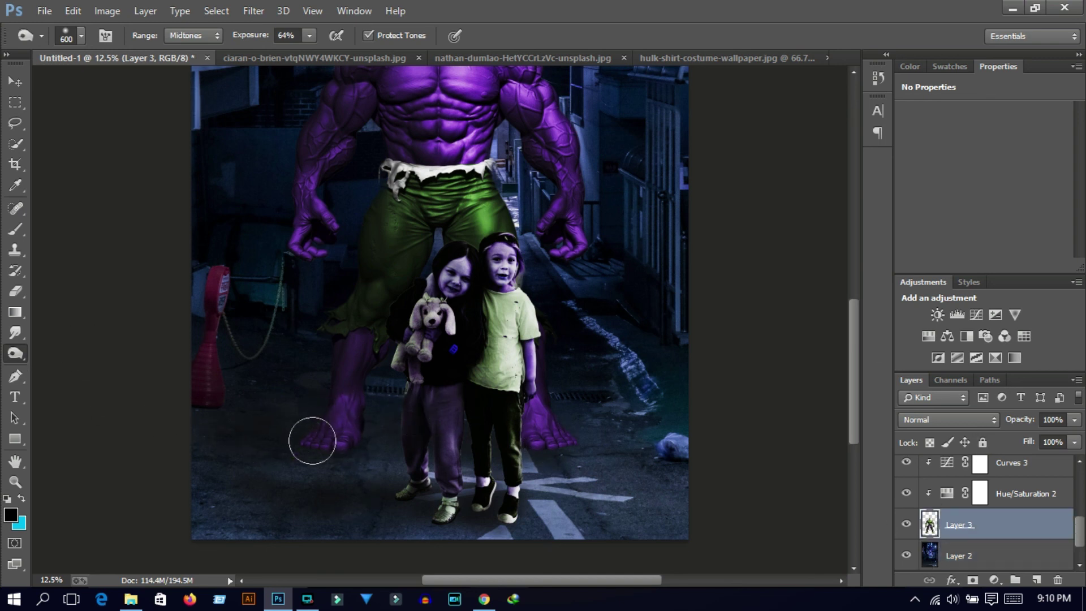
left_click_drag(509, 396, 529, 444)
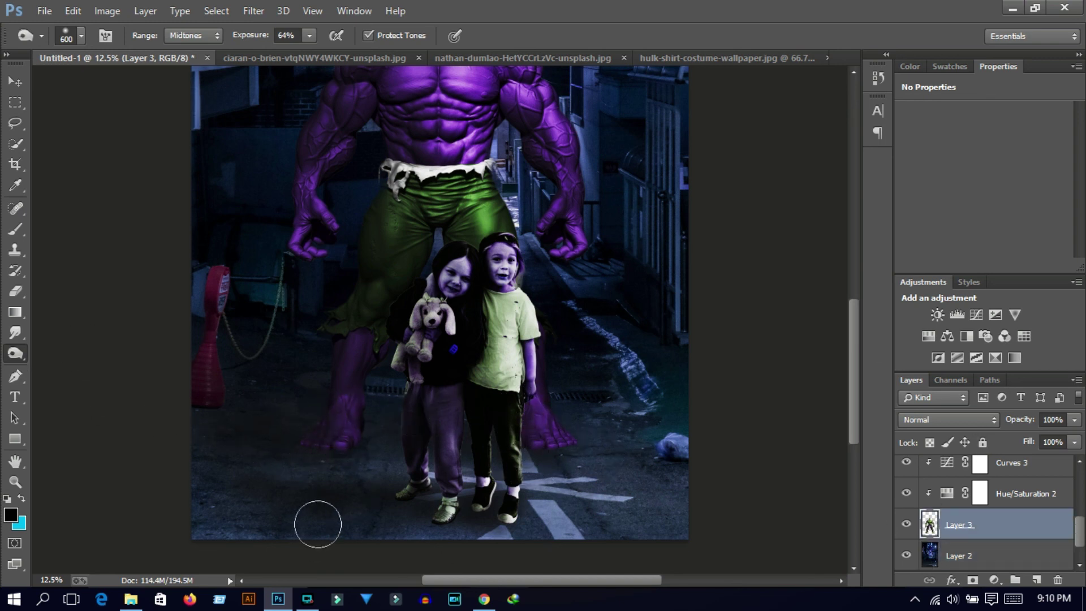
key("ctrl+z")
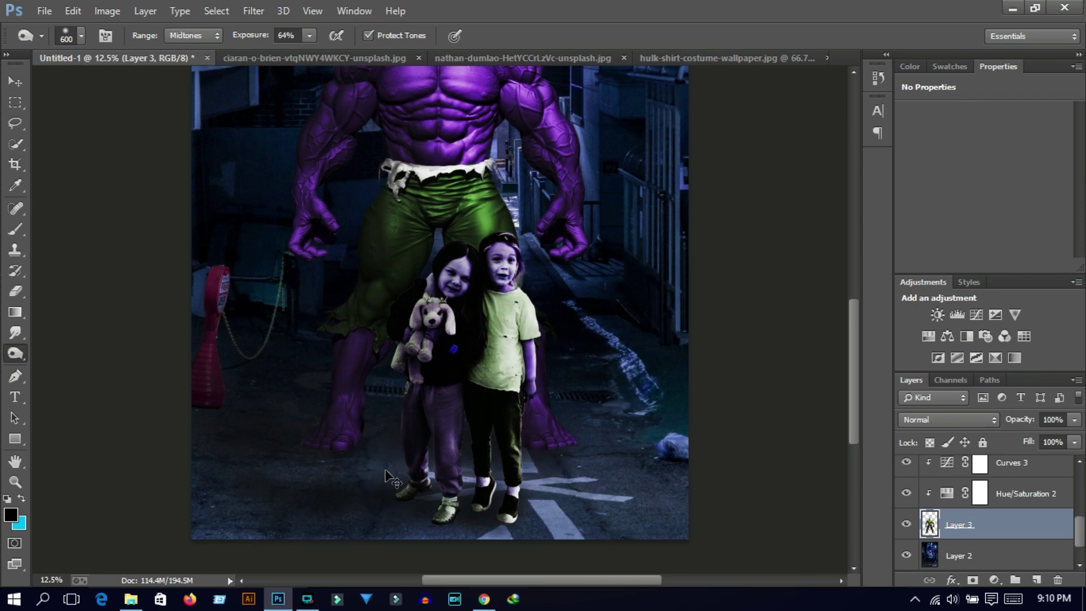
left_click(938, 555)
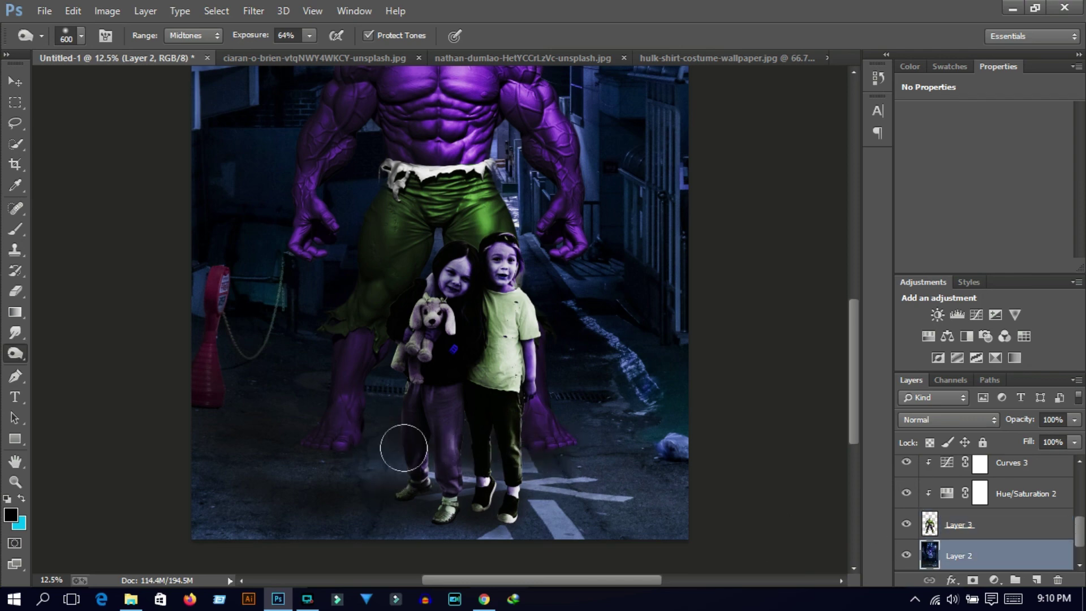
scroll(243, 451, "down", 3)
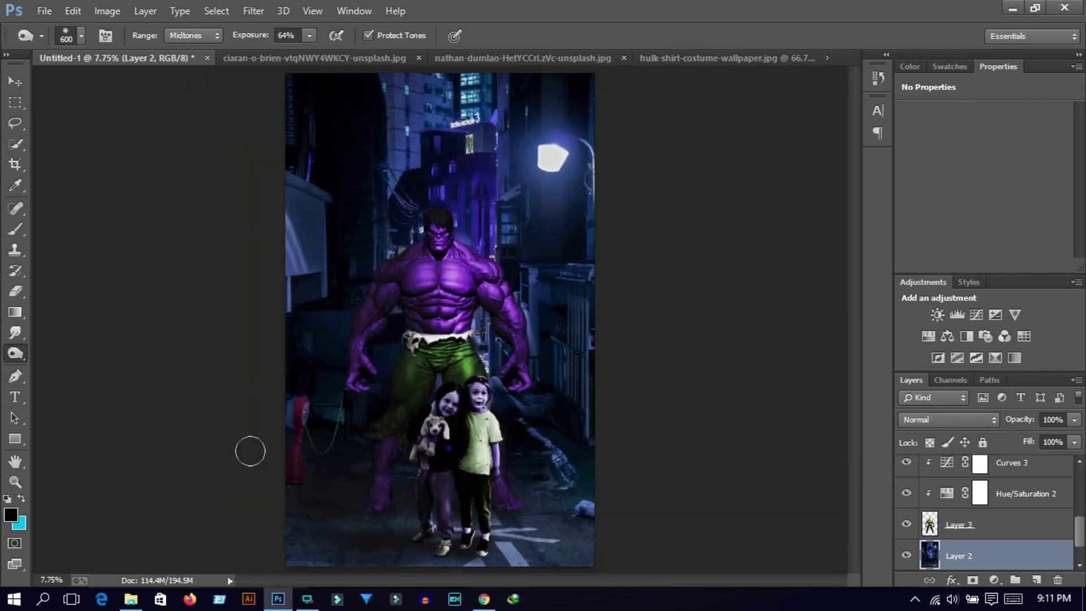
Step: With the Move tool active, scroll the Layers panel up and select Curves 1 to show its settings
left_click(15, 82)
left_click(114, 235)
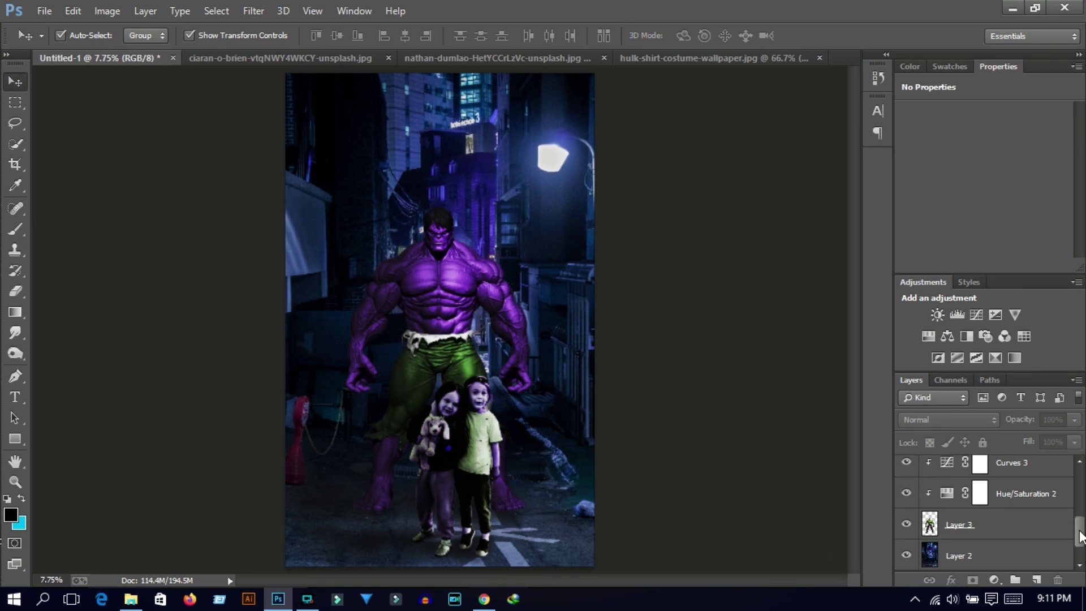
left_click_drag(1079, 534, 1080, 486)
left_click(960, 476)
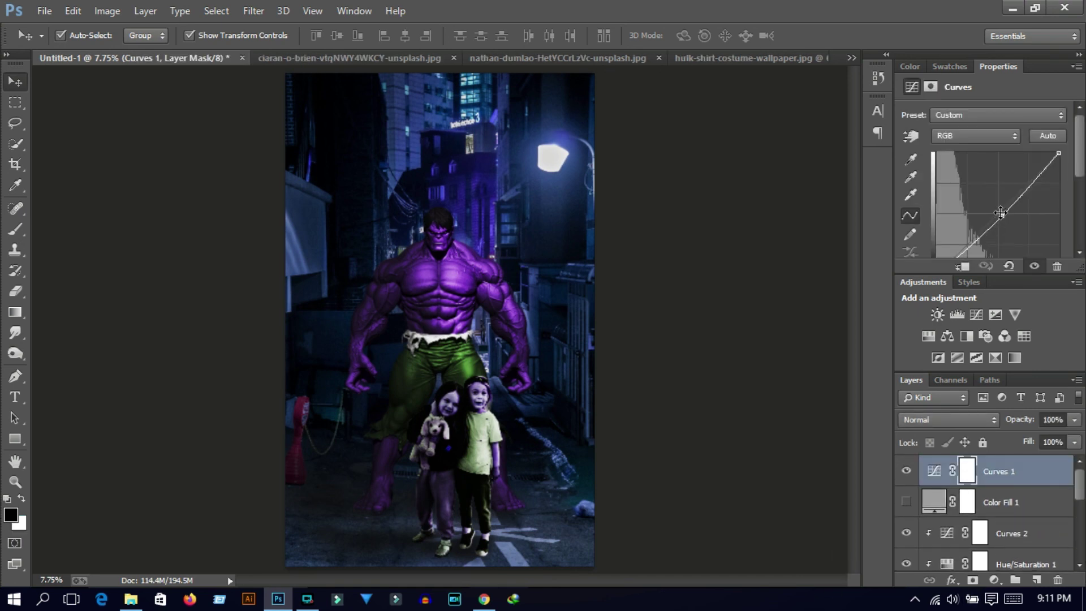